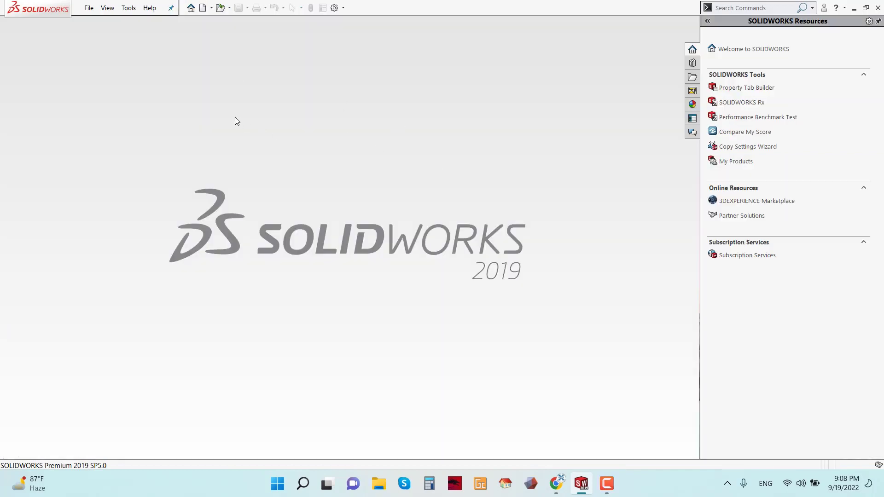
# - Create a new part document
pyautogui.click(89, 9)
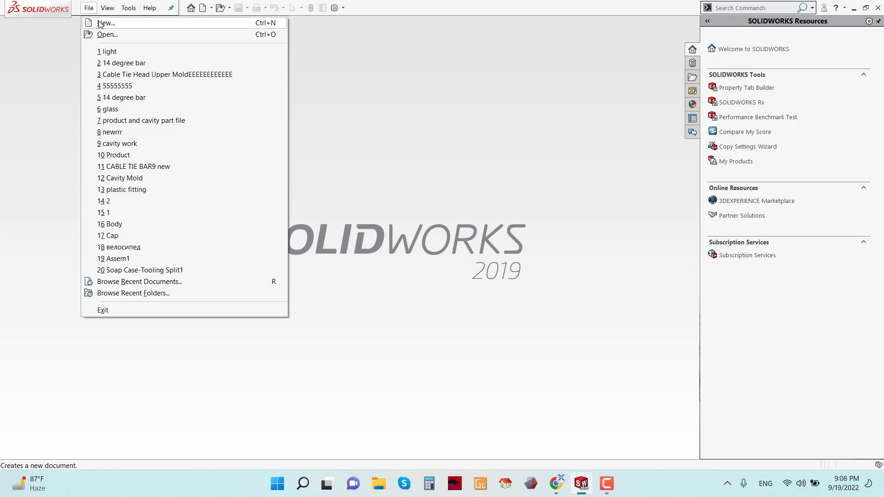
pyautogui.click(105, 23)
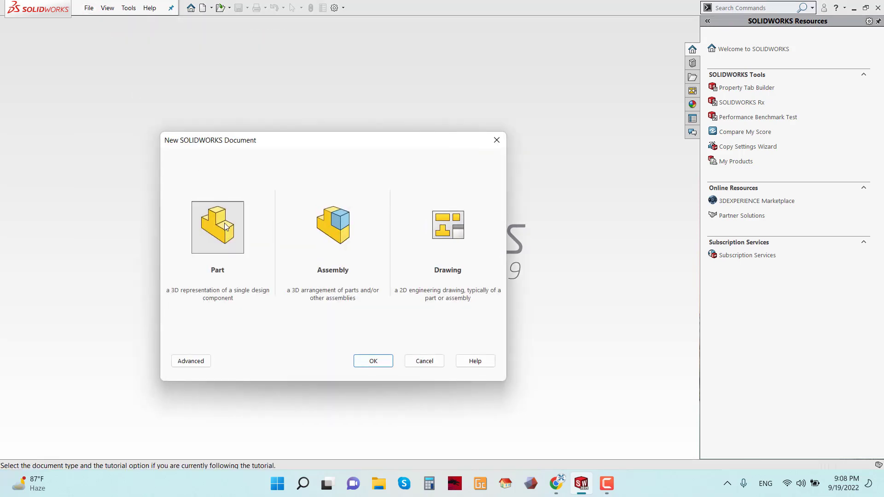
pyautogui.click(227, 241)
pyautogui.click(374, 361)
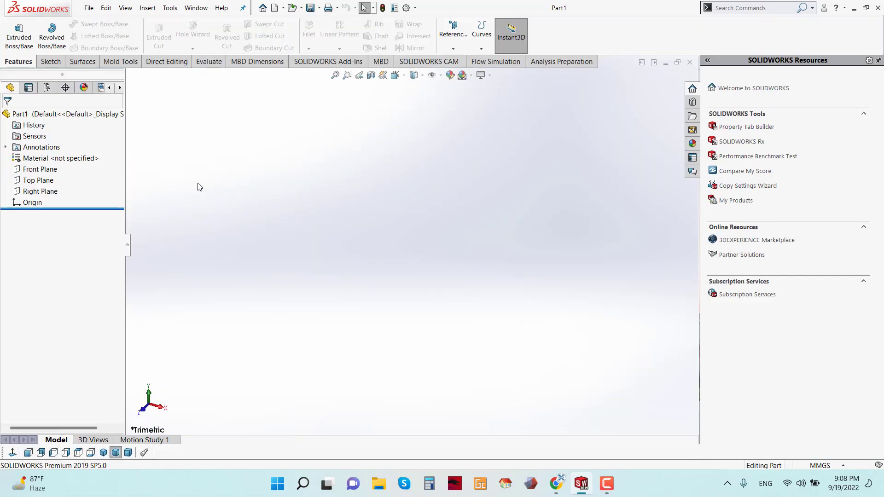
# - Orient the view normal to the Front Plane and start a sketch on that plane
pyautogui.rightClick(45, 174)
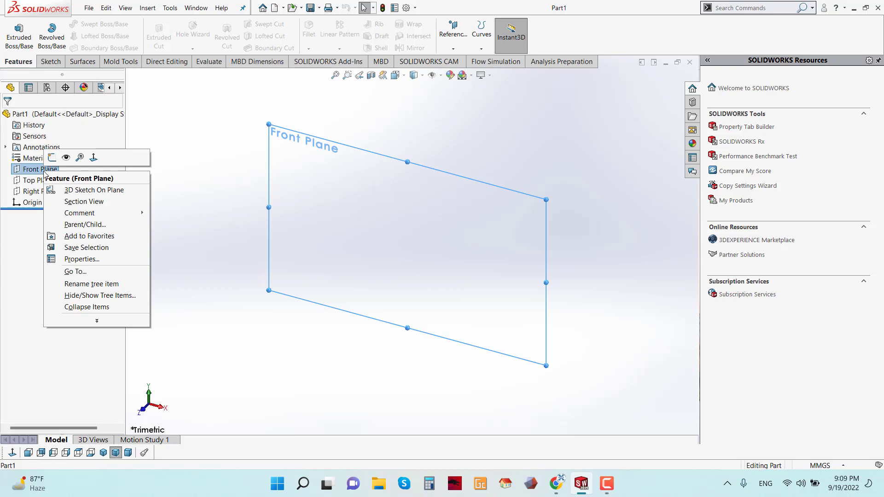
pyautogui.click(94, 157)
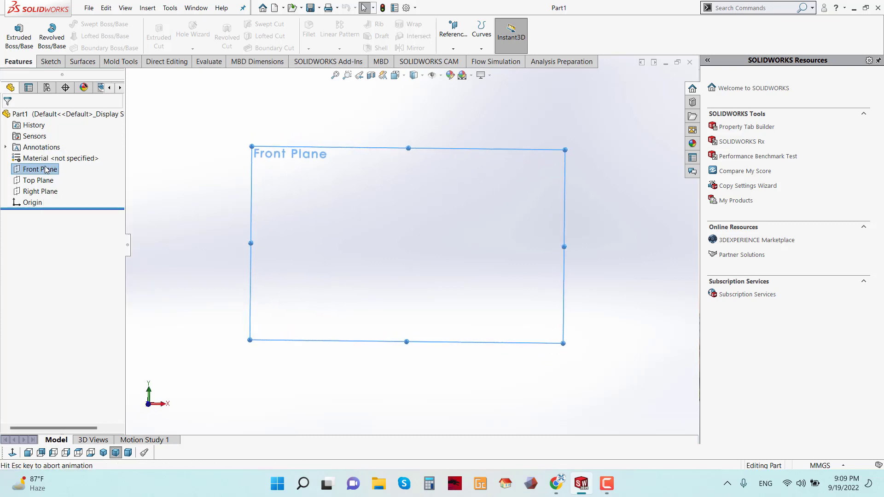
pyautogui.rightClick(46, 171)
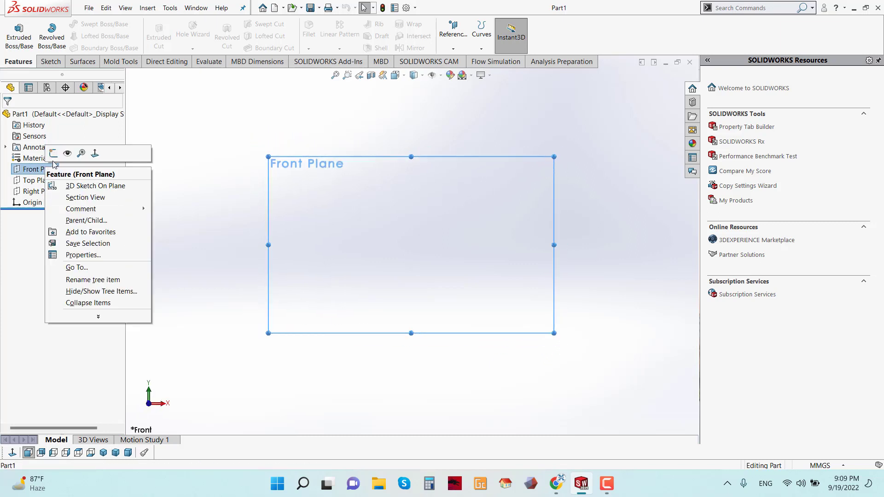
pyautogui.click(54, 154)
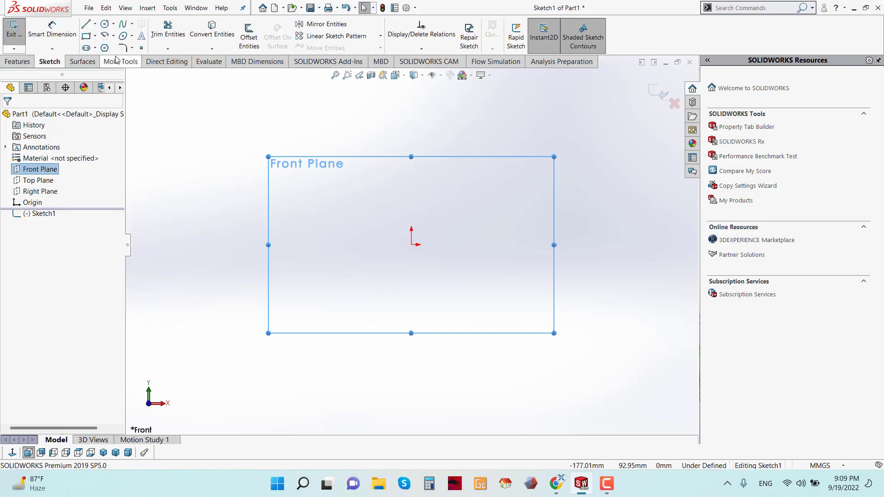
# - Sketch a vertical line about 86 mm long passing through the origin, with ends above and below it
pyautogui.click(95, 24)
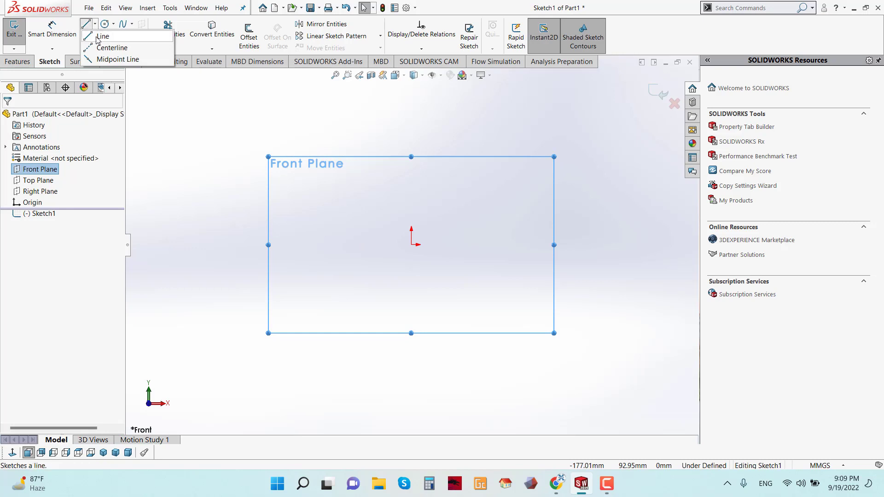
pyautogui.click(101, 37)
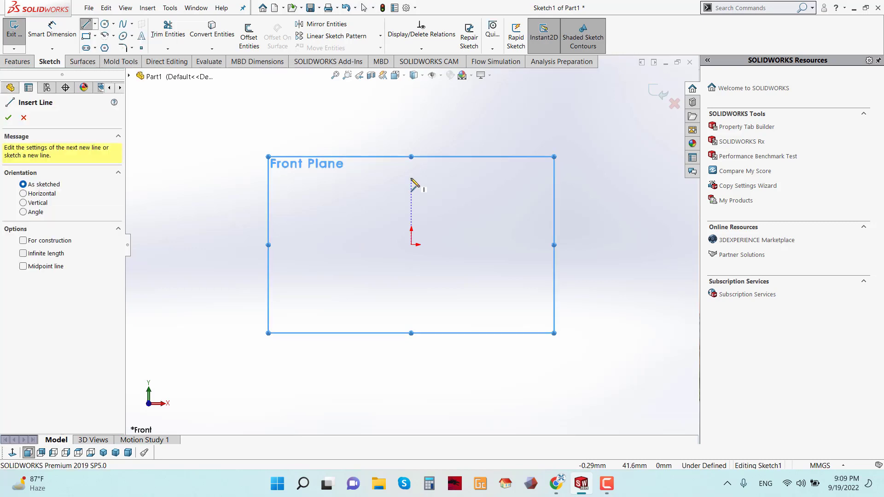
pyautogui.click(411, 179)
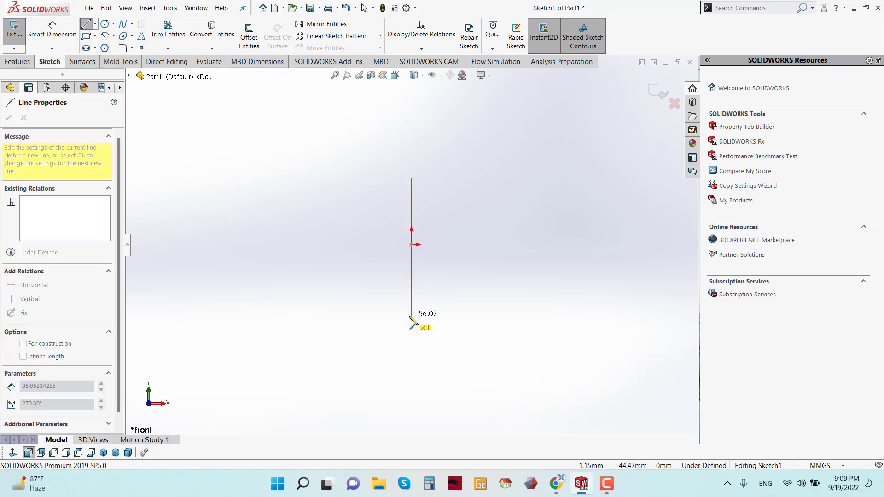
pyautogui.click(411, 316)
pyautogui.rightClick(470, 182)
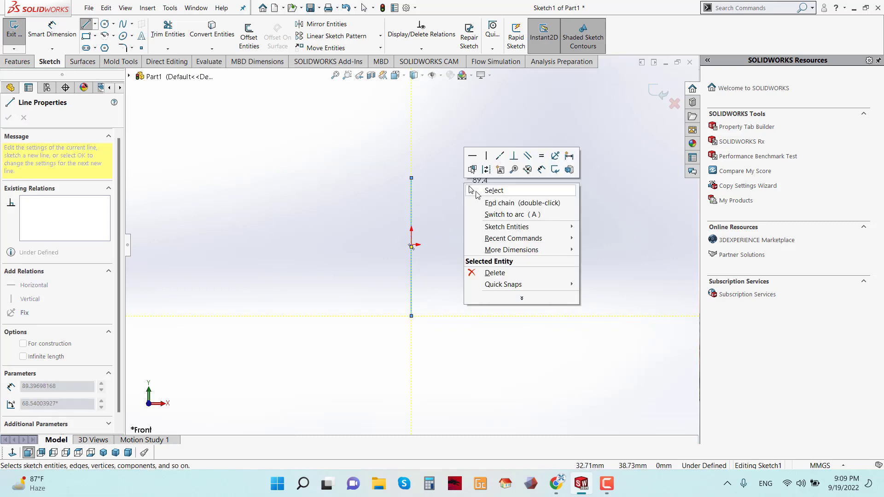
pyautogui.click(479, 190)
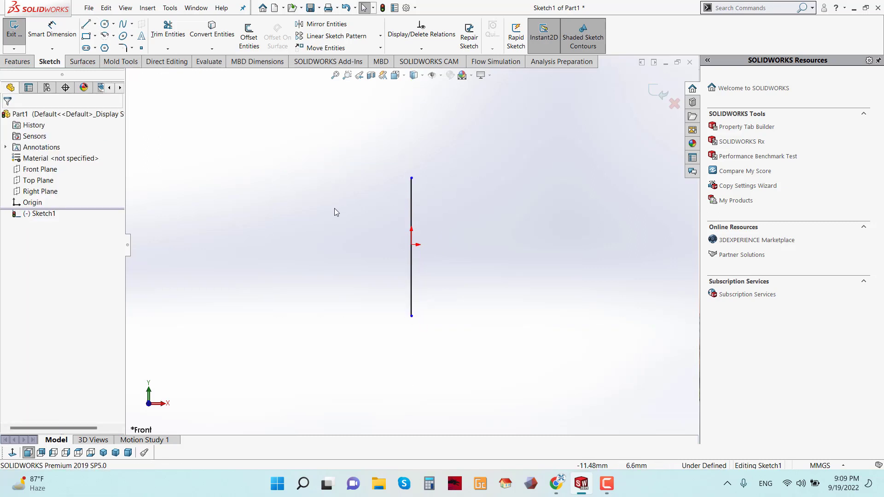
# - Dimension the vertical line's length between its two endpoints and set it to 90 mm
pyautogui.click(52, 37)
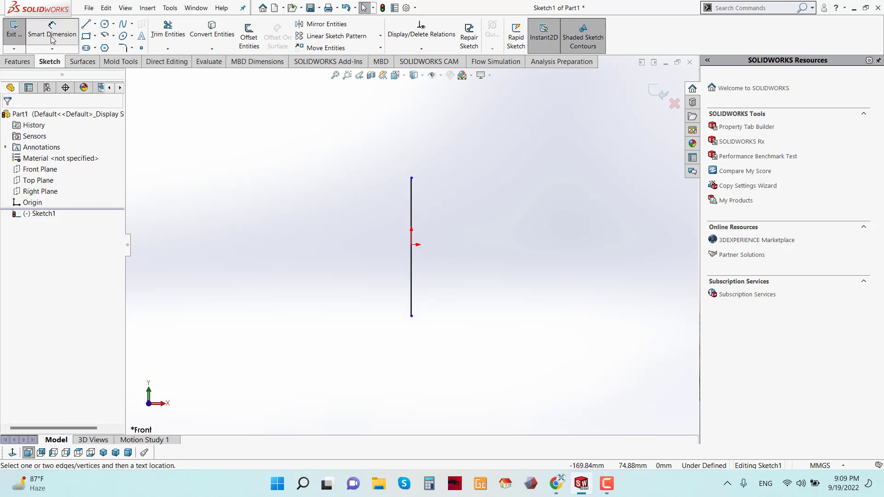
pyautogui.click(412, 179)
pyautogui.click(412, 317)
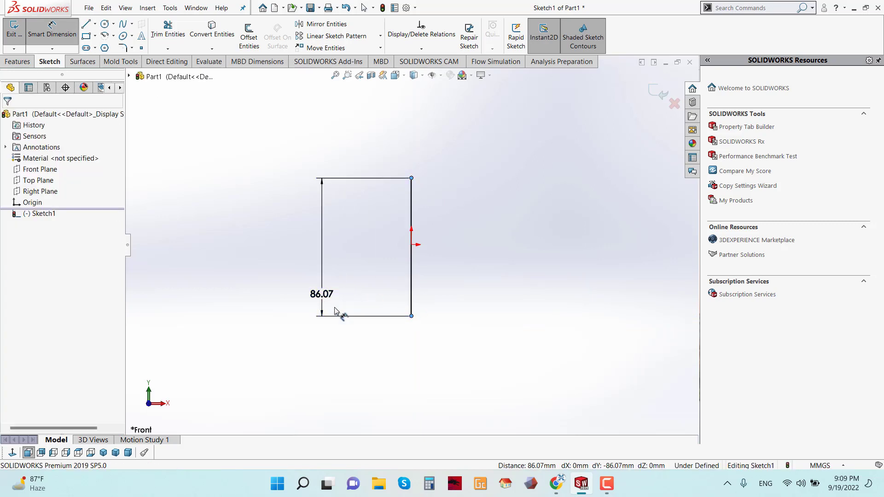
pyautogui.click(336, 310)
pyautogui.write('90')
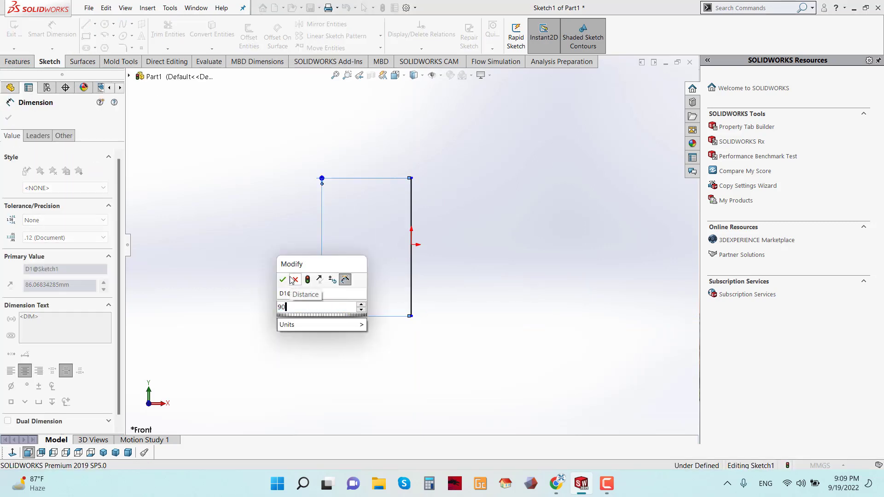
pyautogui.click(283, 280)
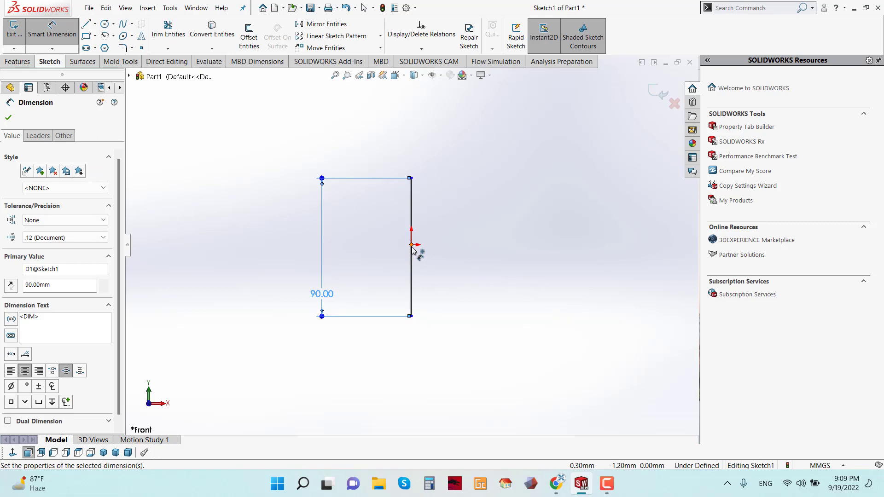
# - Dimension the vertical distance from the origin to the line's lower endpoint as 45 mm
pyautogui.press('Escape')
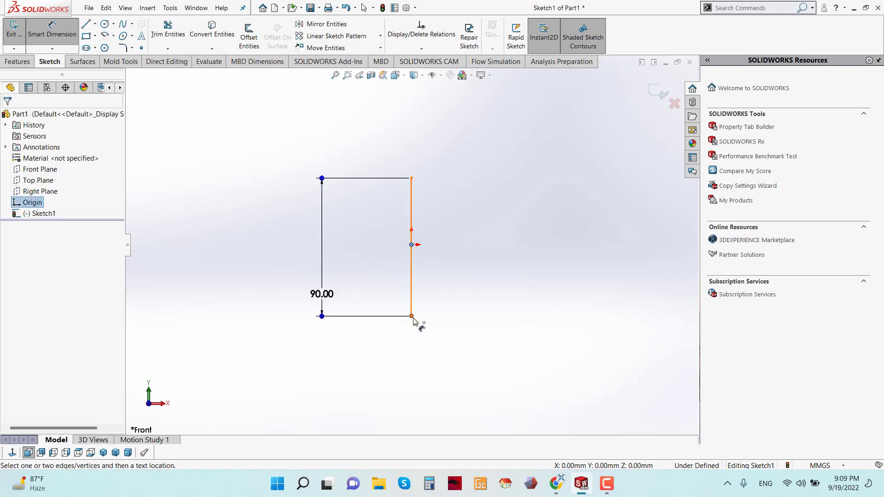
pyautogui.click(412, 317)
pyautogui.click(604, 317)
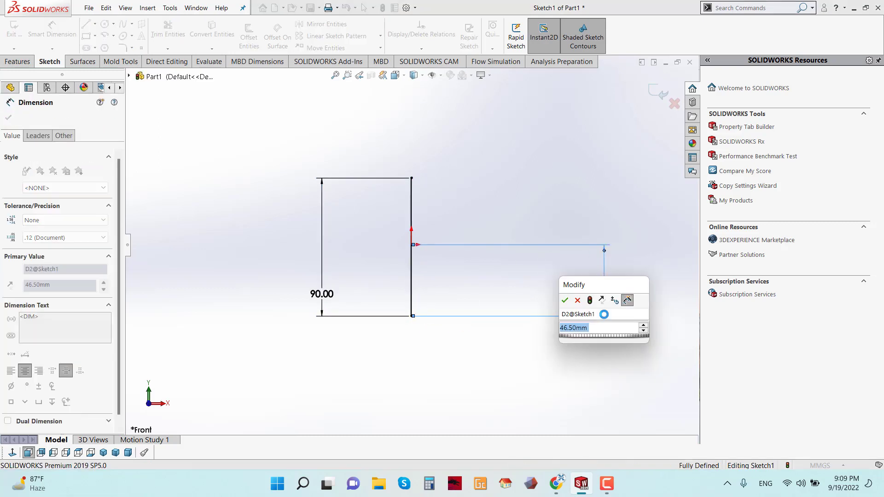
pyautogui.write('45')
pyautogui.press('Return')
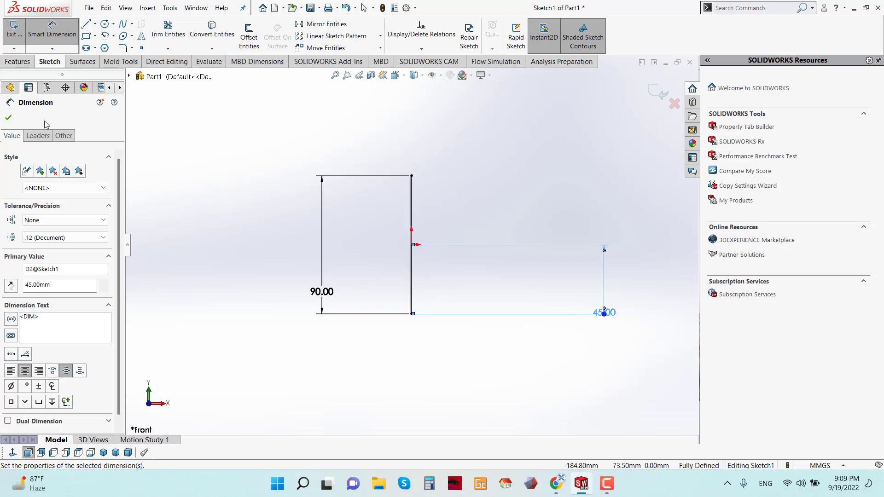
pyautogui.click(7, 117)
# - Place a sketch point on the vertical line, about 22.5 mm above the origin
pyautogui.scroll(-2, 437, 221)
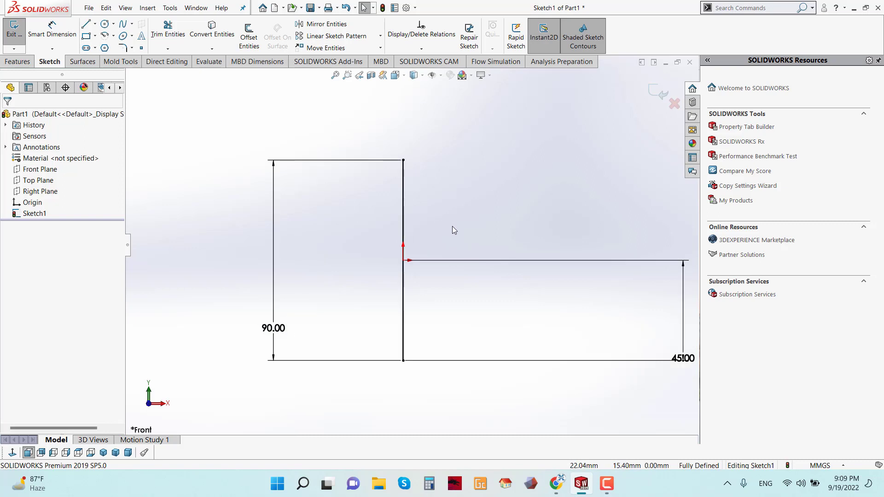
pyautogui.scroll(1, 449, 224)
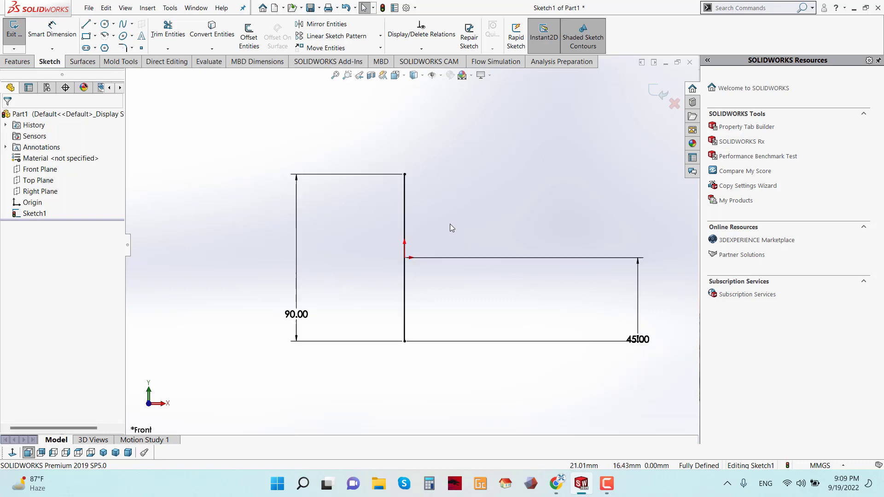
pyautogui.click(141, 49)
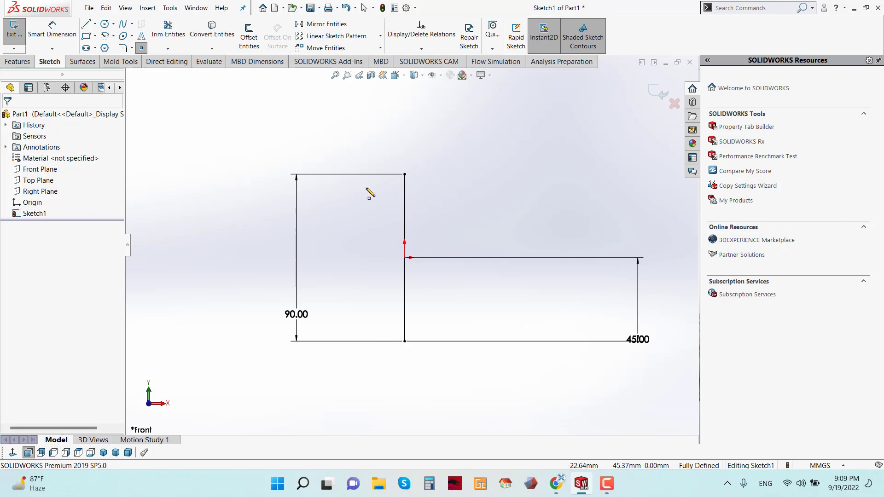
pyautogui.click(405, 216)
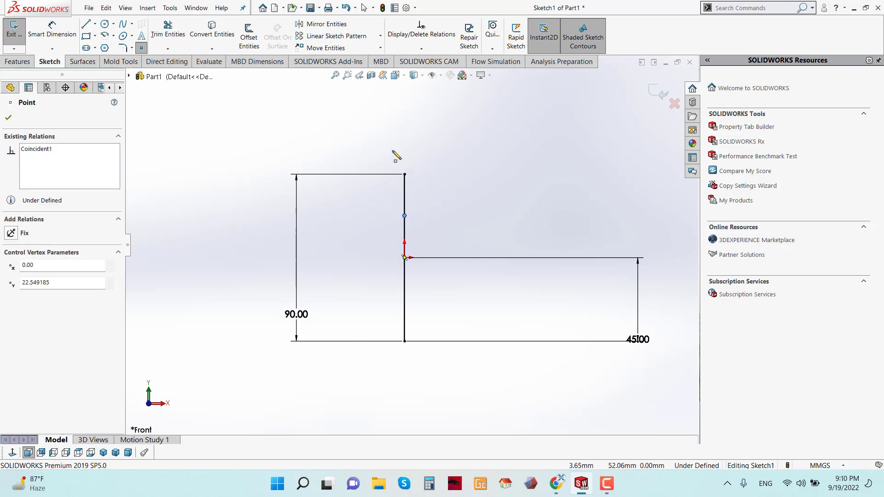
pyautogui.click(8, 118)
# - Dimension the distance from the line's upper endpoint to the sketch point as 27 mm
pyautogui.click(52, 34)
pyautogui.click(404, 175)
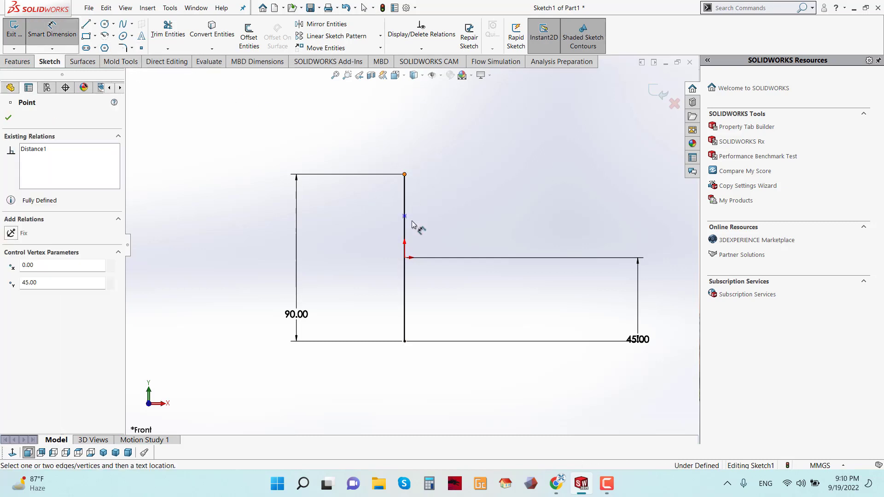
pyautogui.click(404, 216)
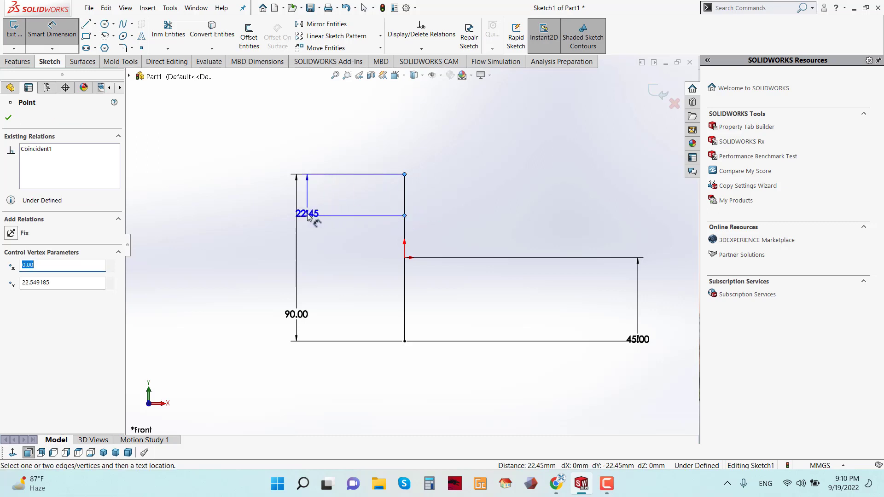
pyautogui.click(309, 219)
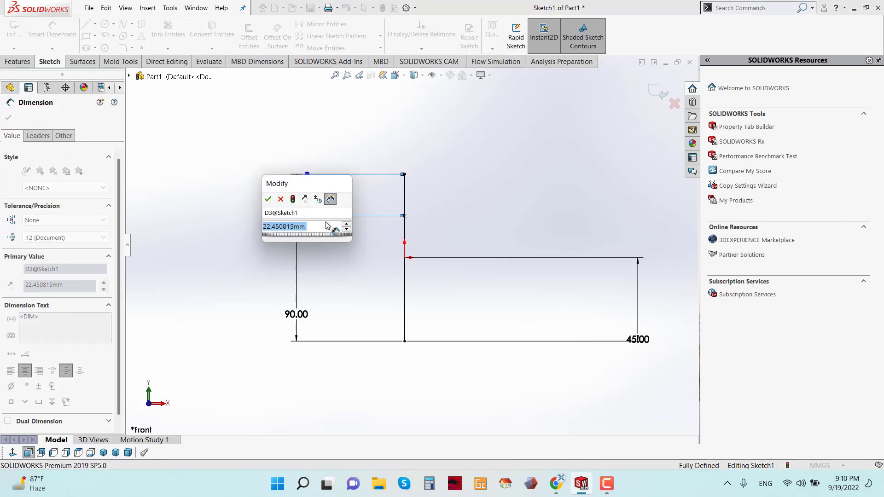
pyautogui.write('27')
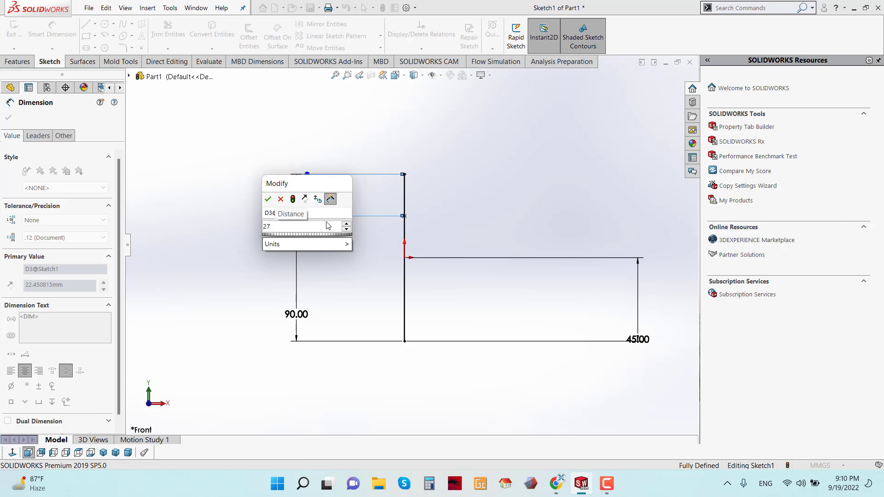
pyautogui.click(268, 199)
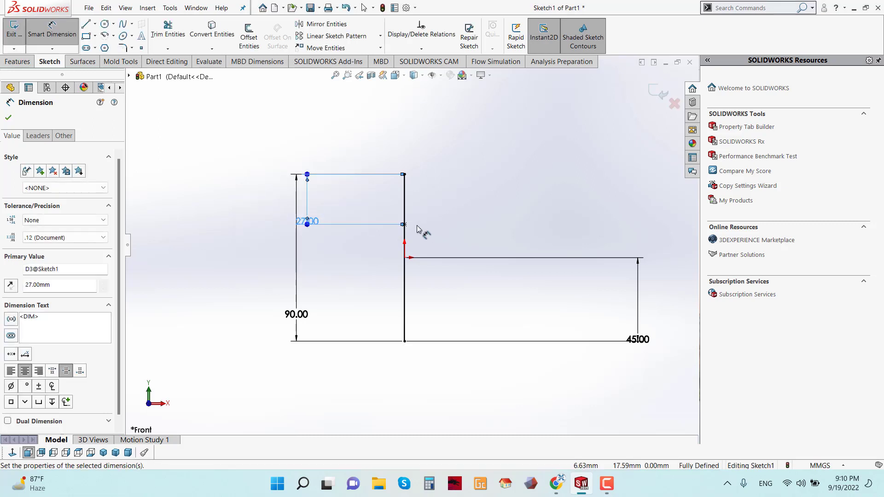
pyautogui.click(9, 118)
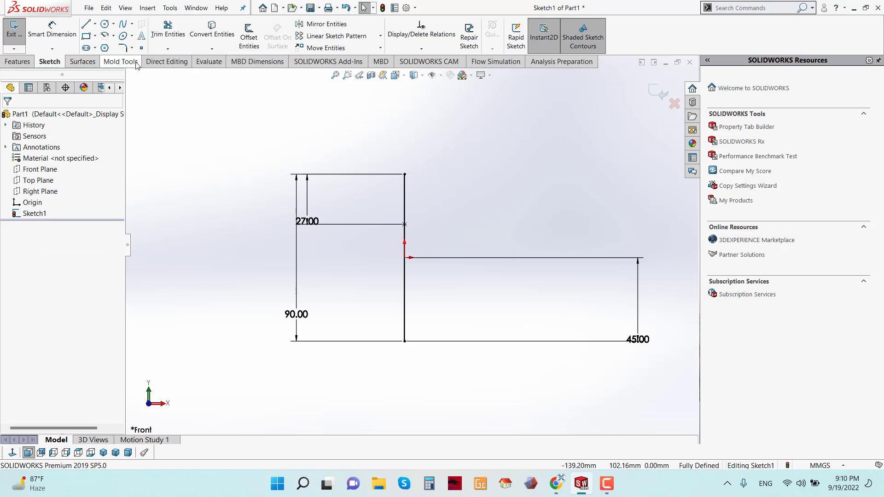
# - Draw a 27 mm radius centerpoint arc centred on the sketch point, from the line's upper endpoint clockwise to slightly below the centre's level
pyautogui.click(113, 37)
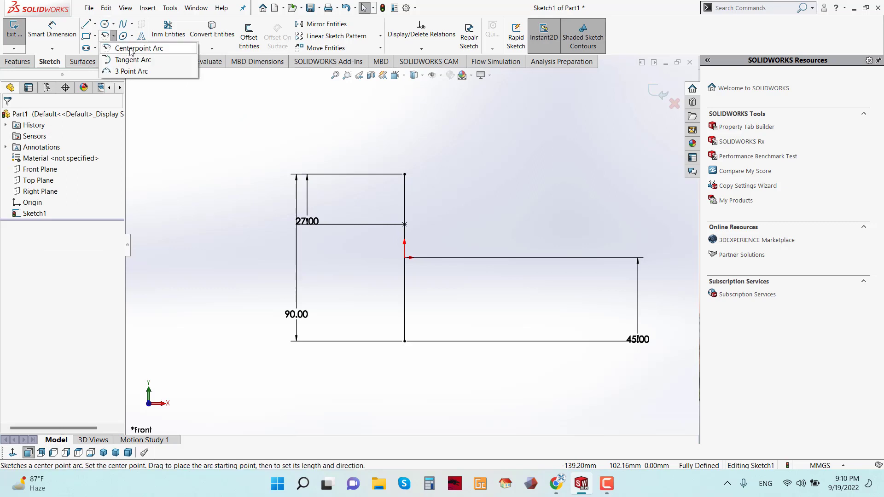
pyautogui.click(131, 48)
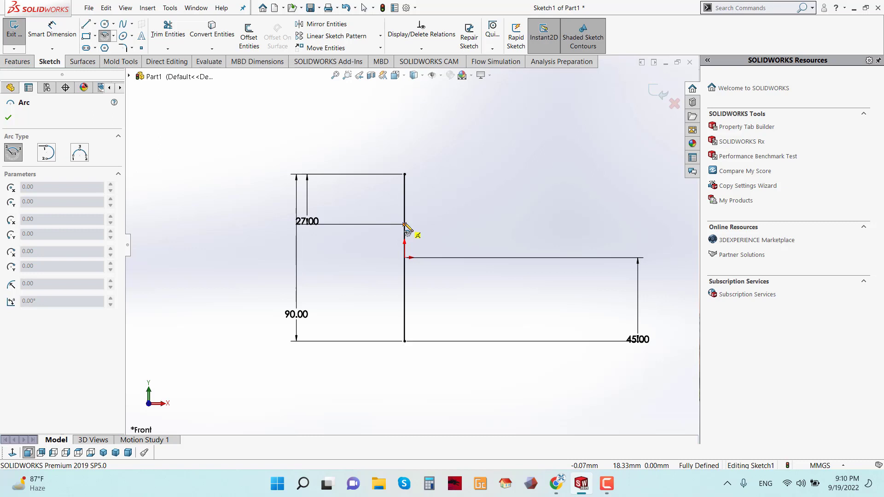
pyautogui.click(404, 225)
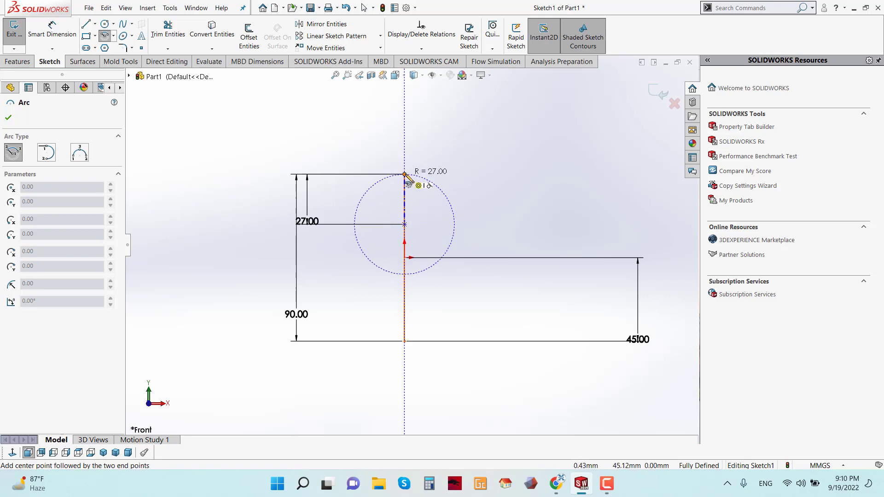
pyautogui.click(404, 174)
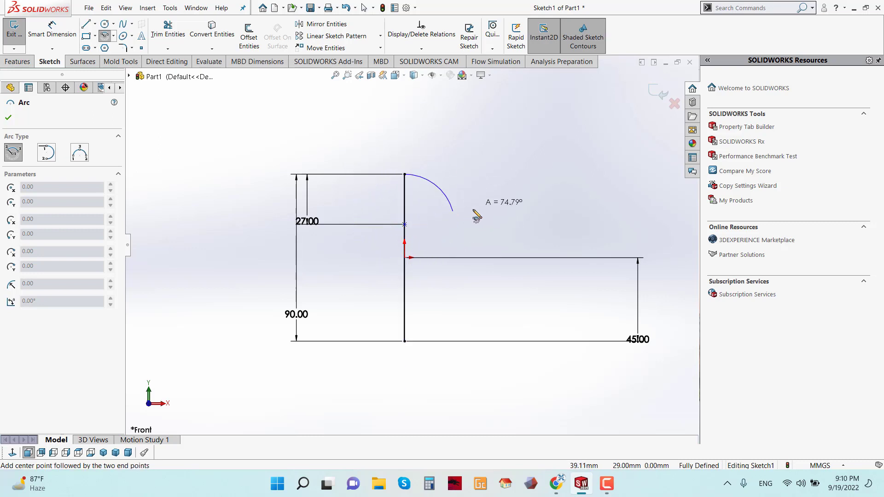
pyautogui.click(455, 236)
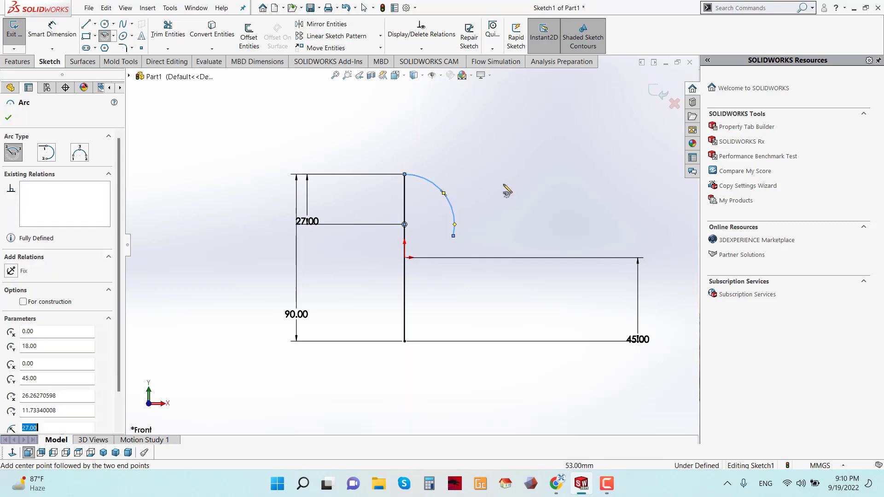
pyautogui.click(8, 118)
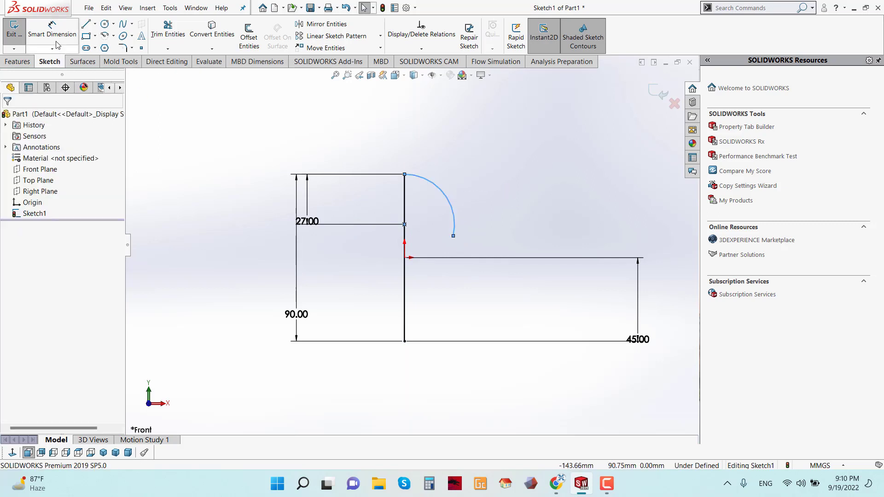
# - Dimension the vertical distance from the line's upper endpoint to the arc's lower endpoint as 41 mm
pyautogui.click(52, 28)
pyautogui.click(405, 174)
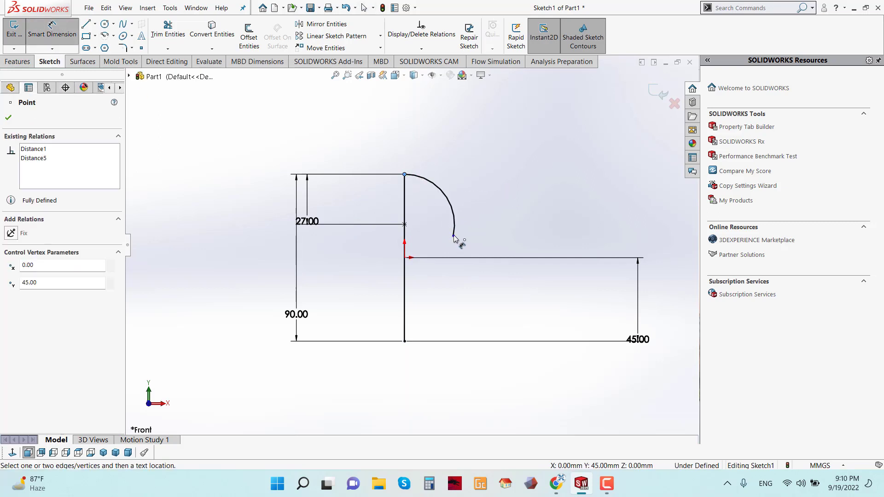
pyautogui.click(453, 236)
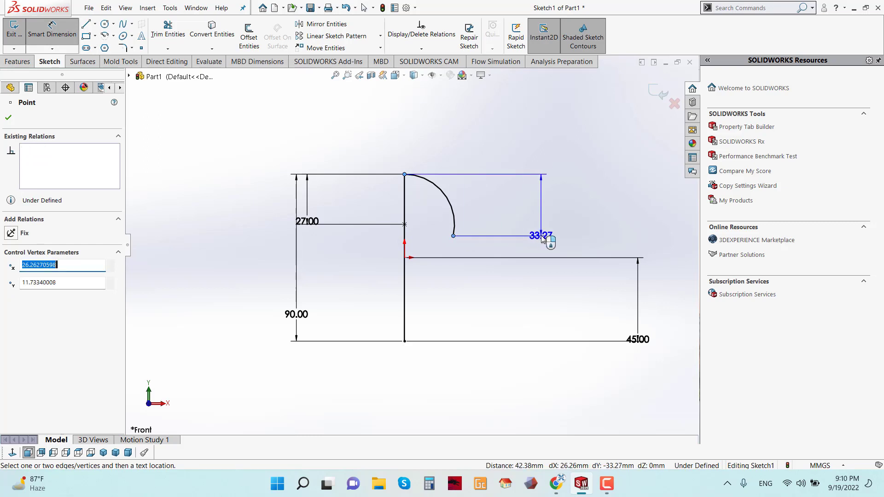
pyautogui.click(541, 237)
pyautogui.write('41')
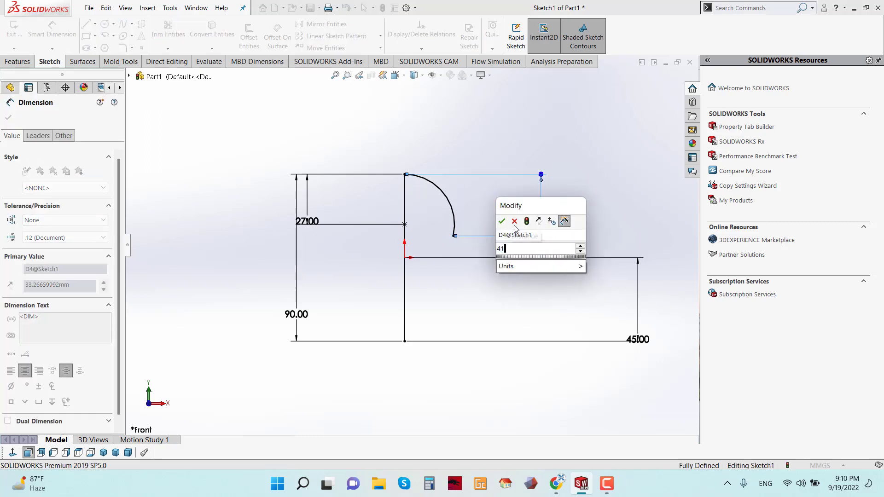
pyautogui.click(501, 221)
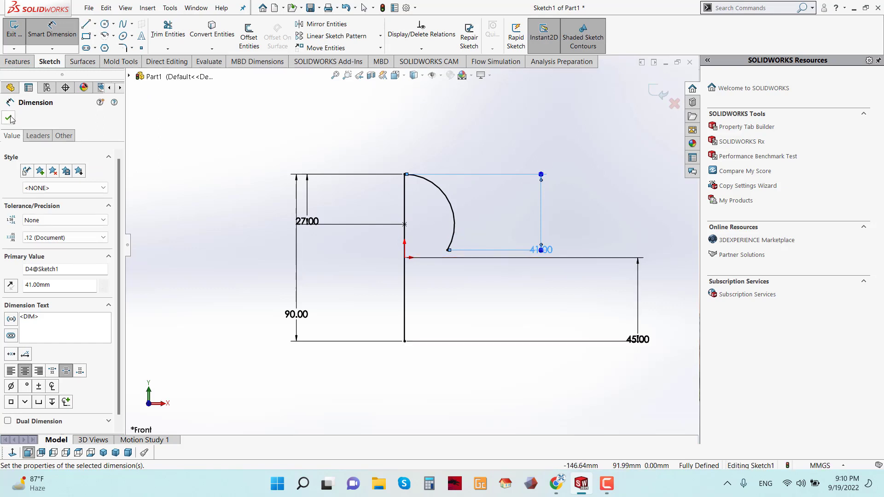
pyautogui.press('Escape')
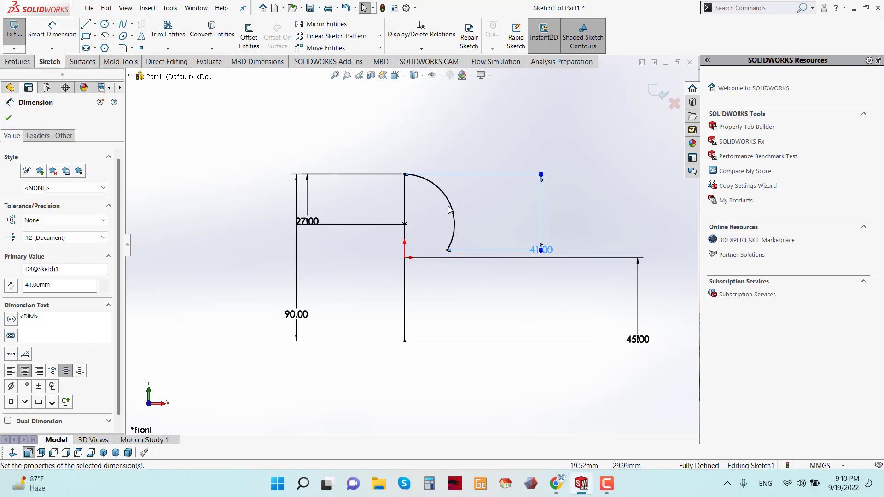
pyautogui.press('Escape')
# - Add a driven radius dimension to the arc and move the 27 mm vertical dimension closer to the line
pyautogui.press('d')
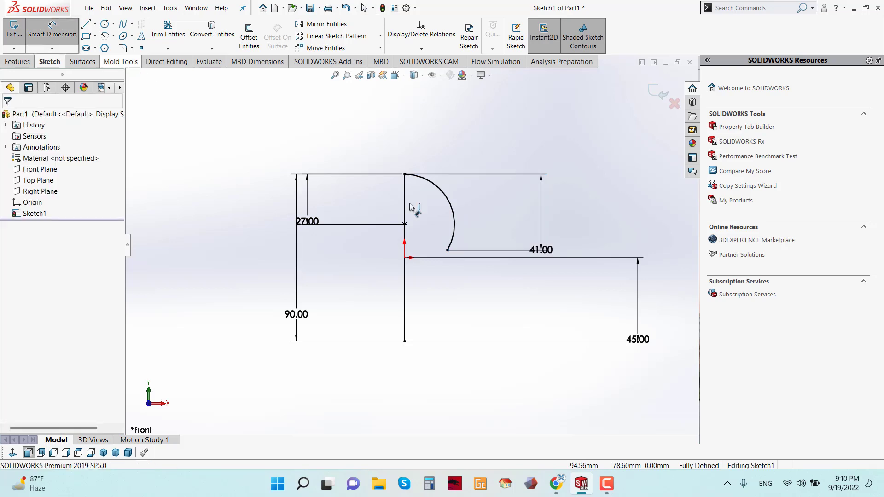
pyautogui.click(452, 214)
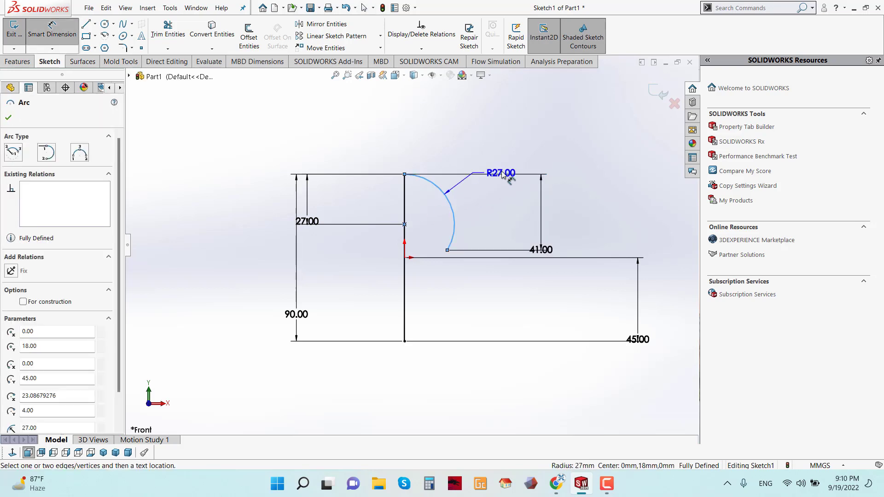
pyautogui.click(504, 161)
pyautogui.click(481, 170)
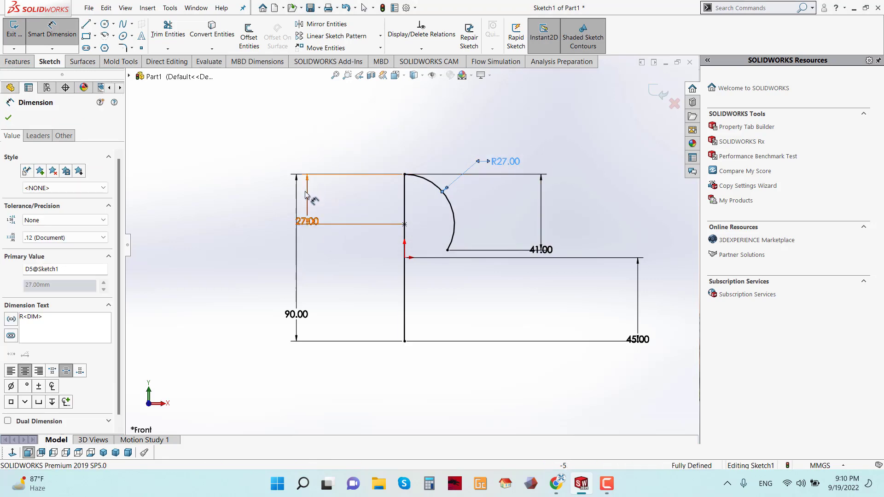
pyautogui.moveTo(308, 193); pyautogui.dragTo(341, 198)
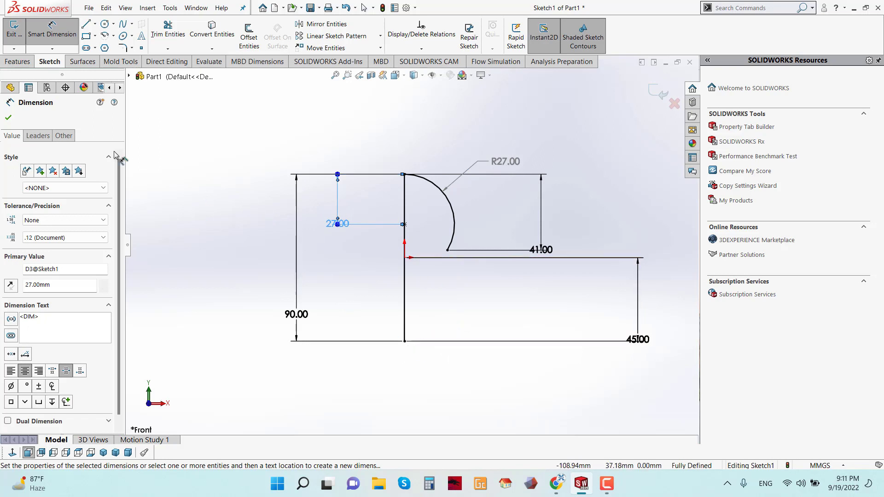
pyautogui.click(8, 118)
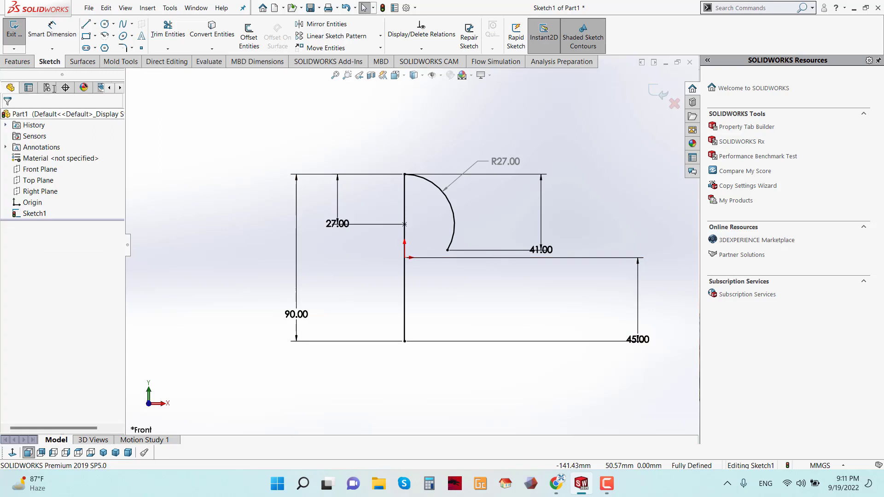
# - Draw a rising chain of five horizontal and four vertical lines from the vertical line's lower endpoint, starting with a horizontal segment about 9 mm long
pyautogui.click(89, 30)
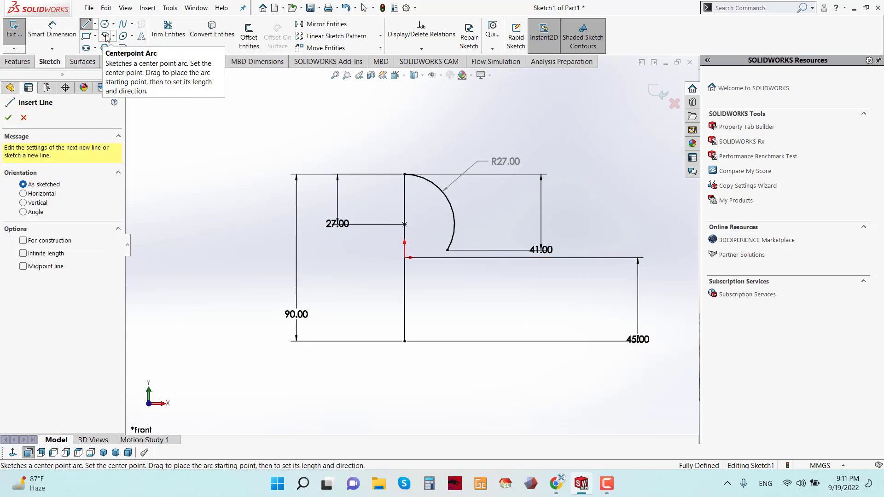
pyautogui.click(405, 341)
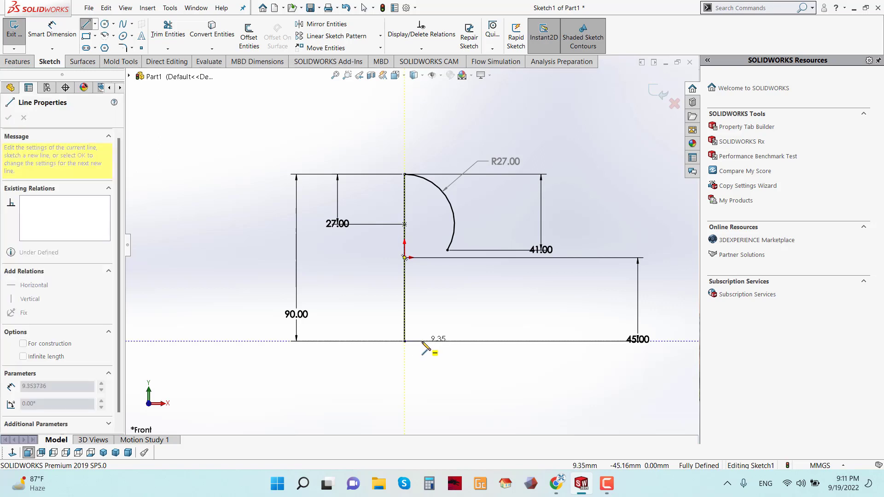
pyautogui.click(422, 341)
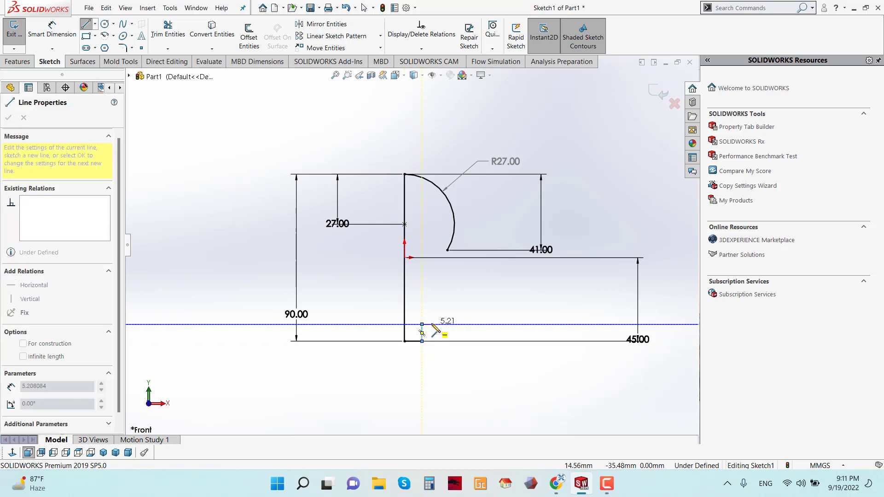
pyautogui.click(422, 324)
pyautogui.click(433, 325)
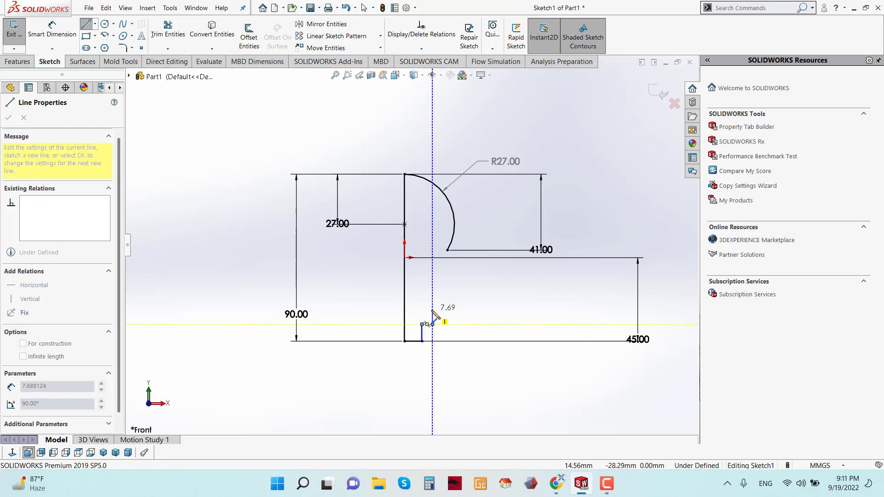
pyautogui.click(432, 310)
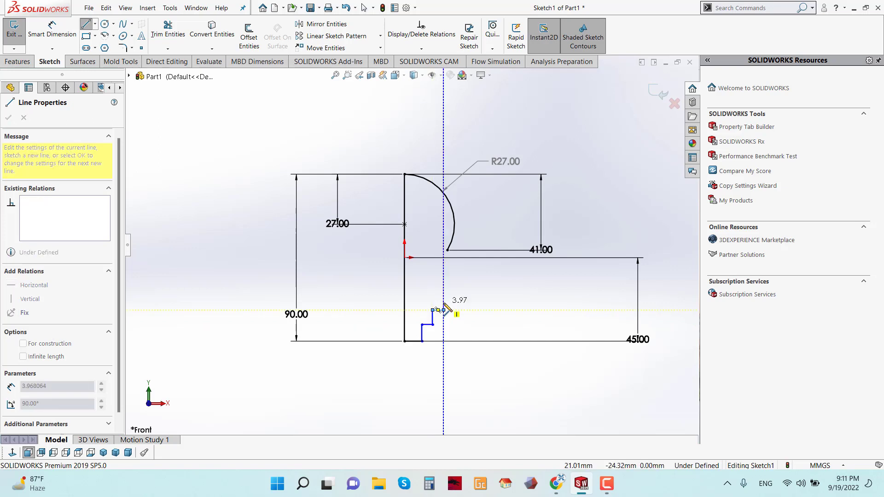
pyautogui.click(443, 310)
pyautogui.click(443, 299)
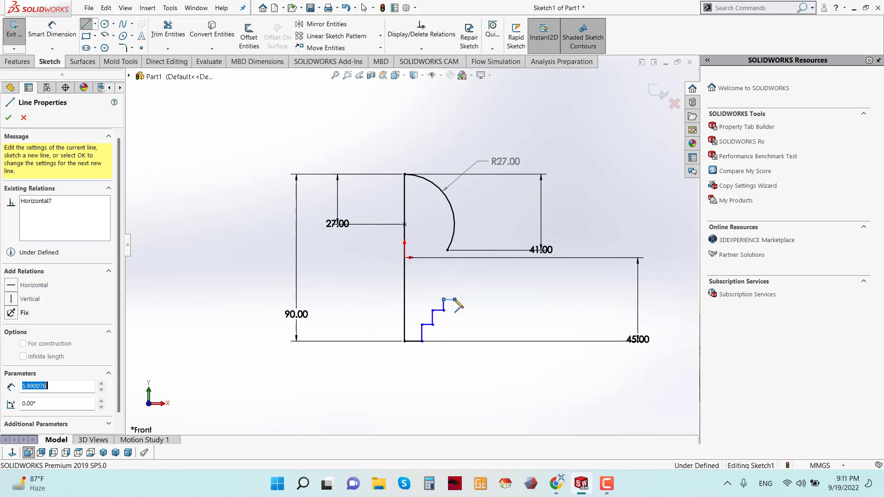
pyautogui.click(454, 299)
pyautogui.click(454, 285)
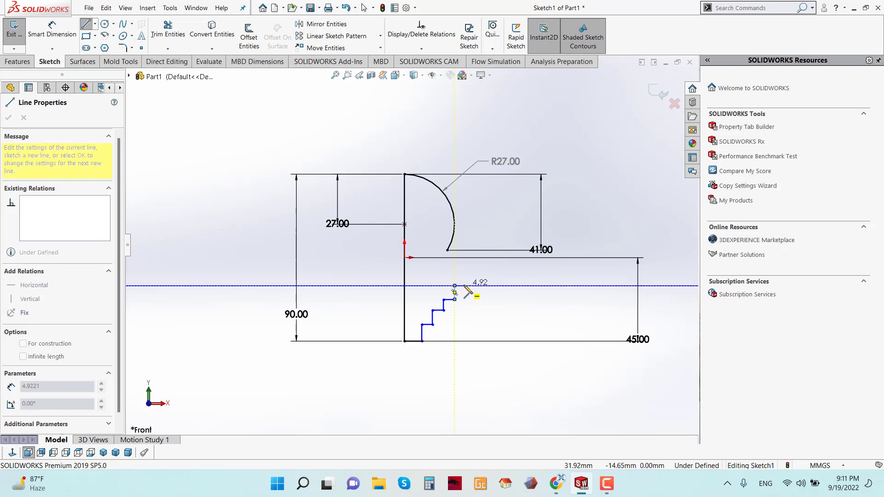
pyautogui.rightClick(518, 211)
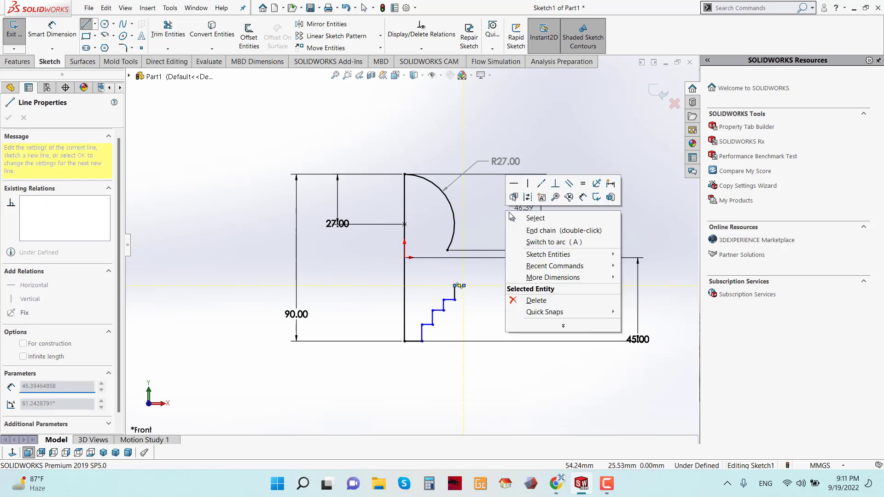
pyautogui.click(518, 218)
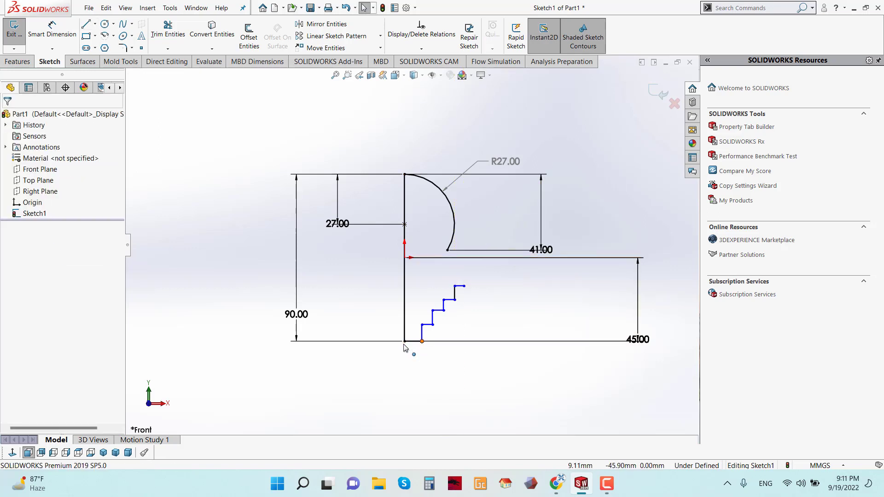
# - Dimension the staircase's lowest horizontal segment as 6 mm between its endpoints
pyautogui.click(52, 31)
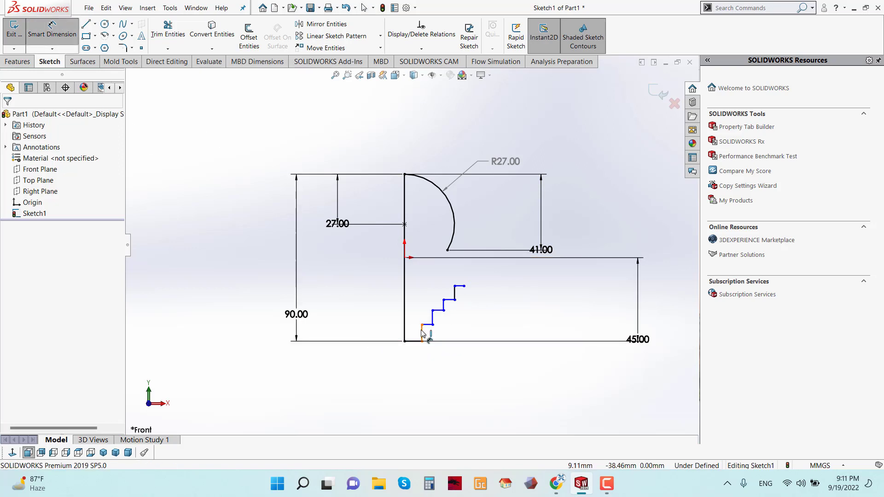
pyautogui.scroll(-2, 458, 362)
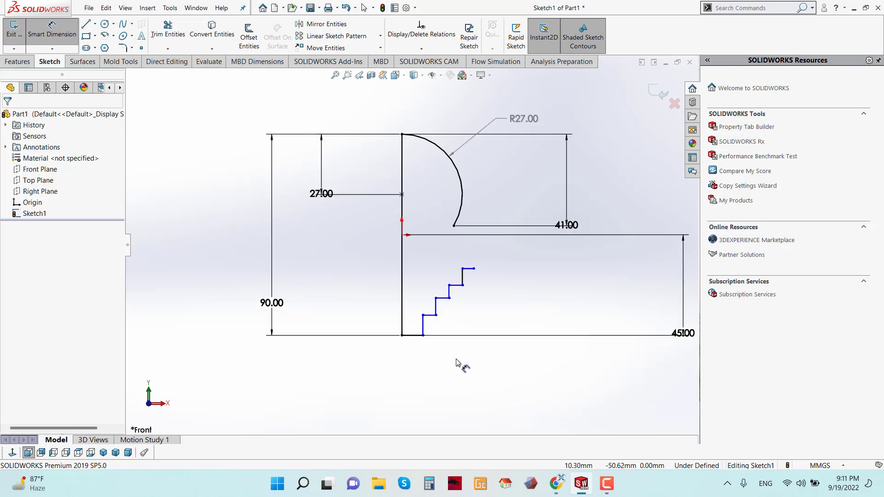
pyautogui.scroll(2, 493, 267)
pyautogui.scroll(-2, 494, 266)
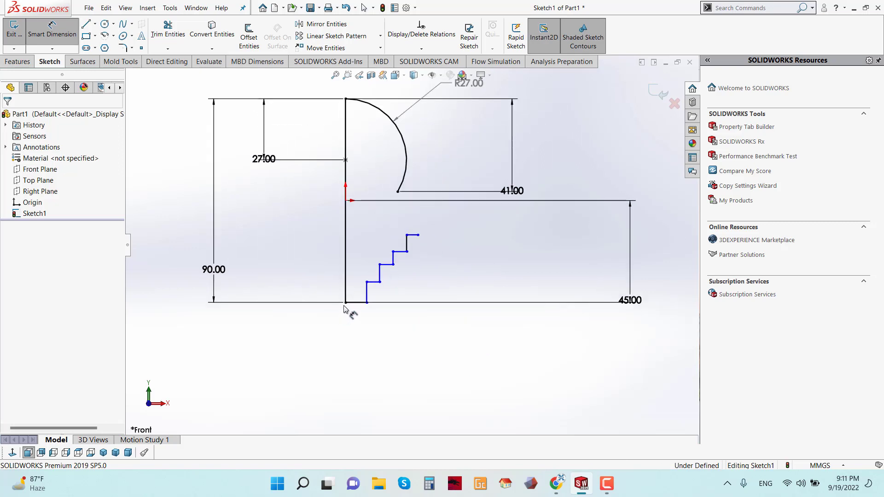
pyautogui.click(346, 303)
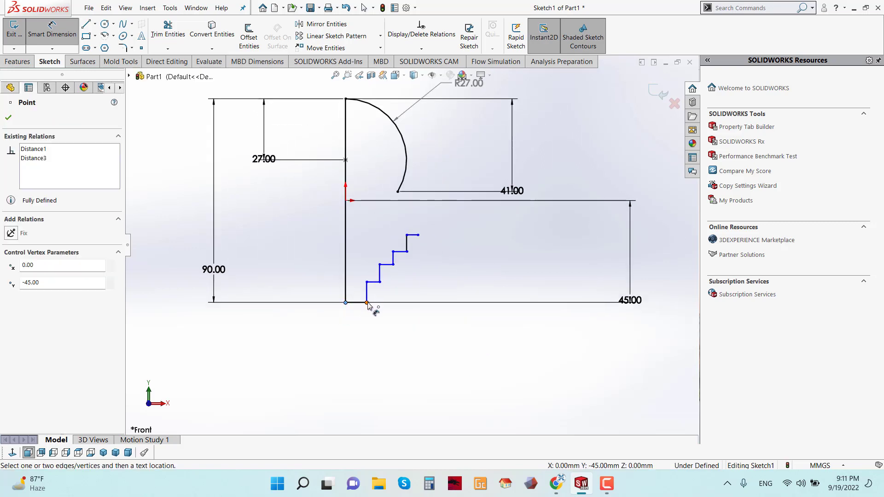
pyautogui.click(366, 303)
pyautogui.click(365, 341)
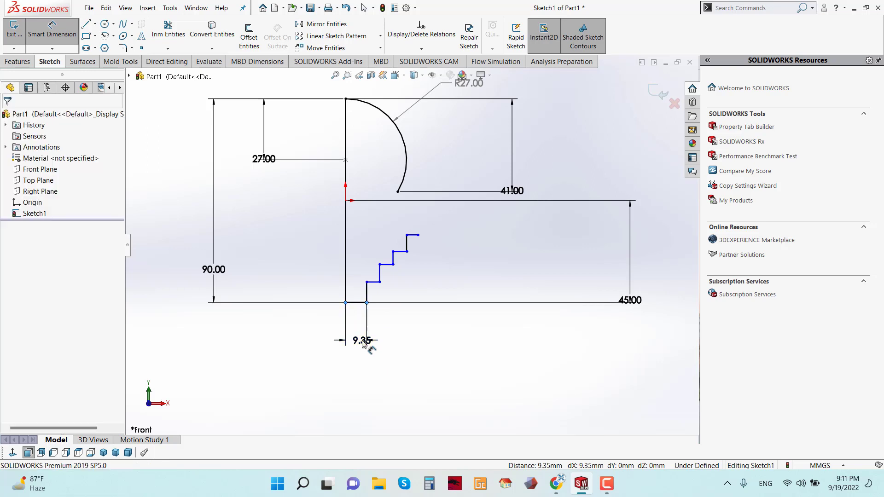
pyautogui.write('6')
pyautogui.press('Return')
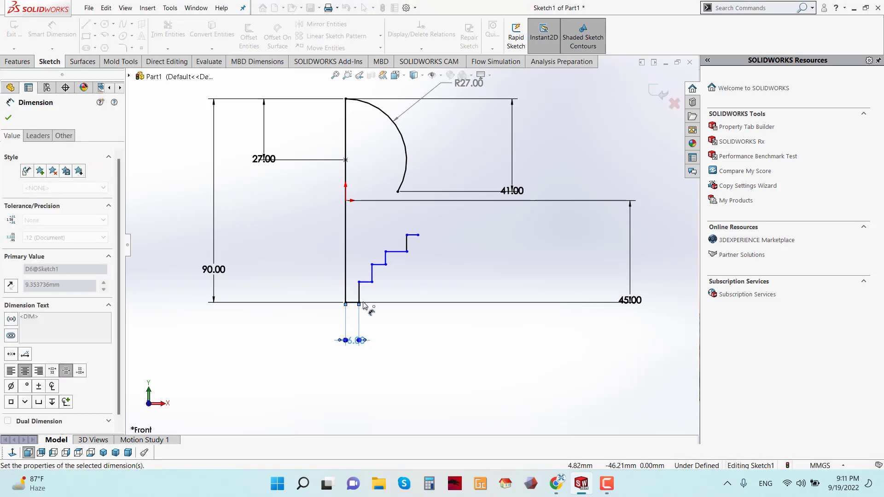
# - Dimension the distance from the long vertical line to the staircase's second riser as 8 mm
pyautogui.click(346, 277)
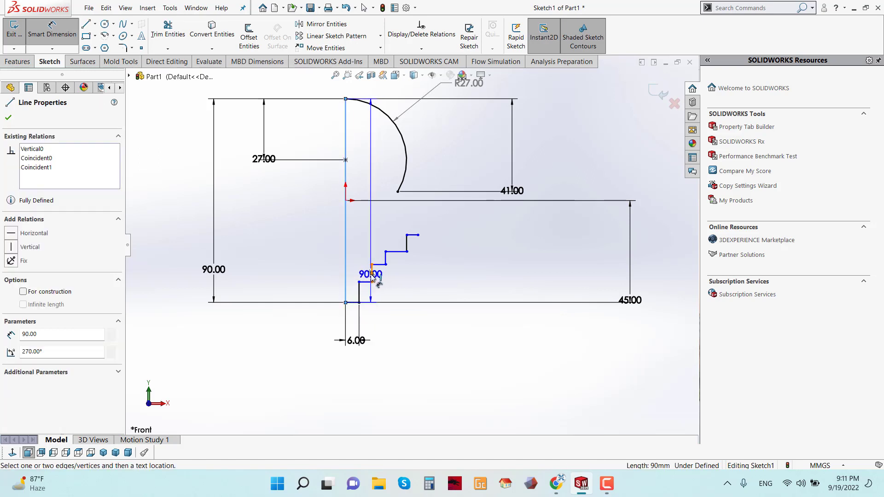
pyautogui.click(373, 277)
pyautogui.click(356, 277)
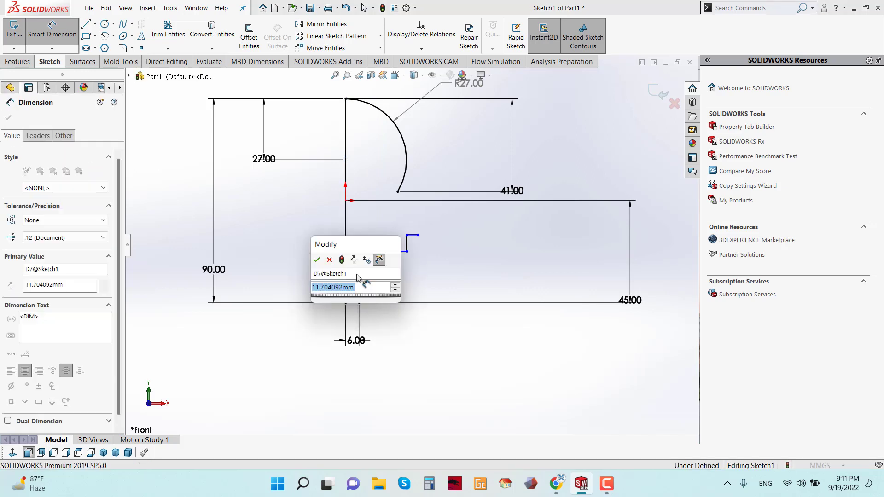
pyautogui.write('8')
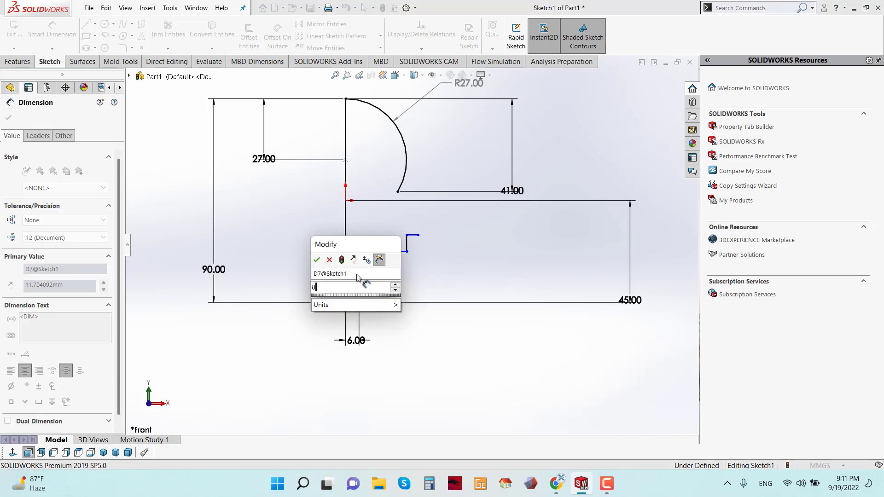
pyautogui.press('Return')
# - Dimension the distance from the long vertical line to the staircase's third riser as 10 mm
pyautogui.scroll(-1, 374, 252)
pyautogui.scroll(-1, 373, 252)
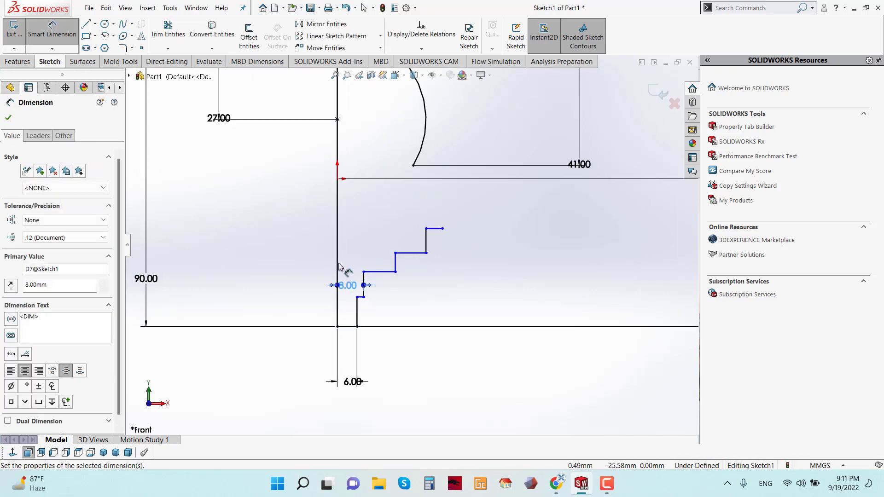
pyautogui.click(338, 272)
pyautogui.click(396, 266)
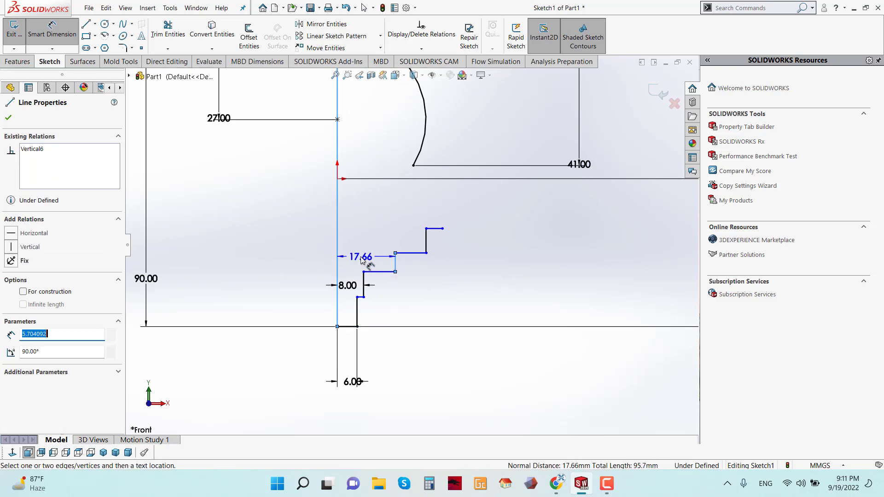
pyautogui.click(362, 260)
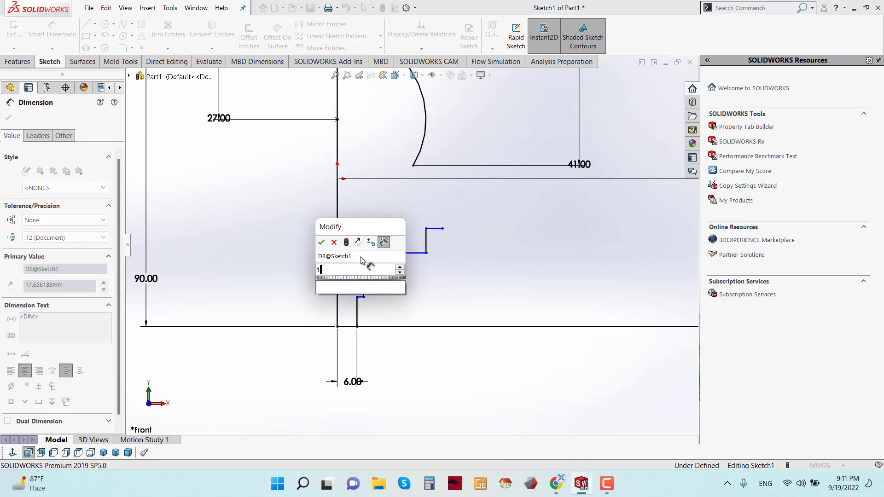
pyautogui.press('Return')
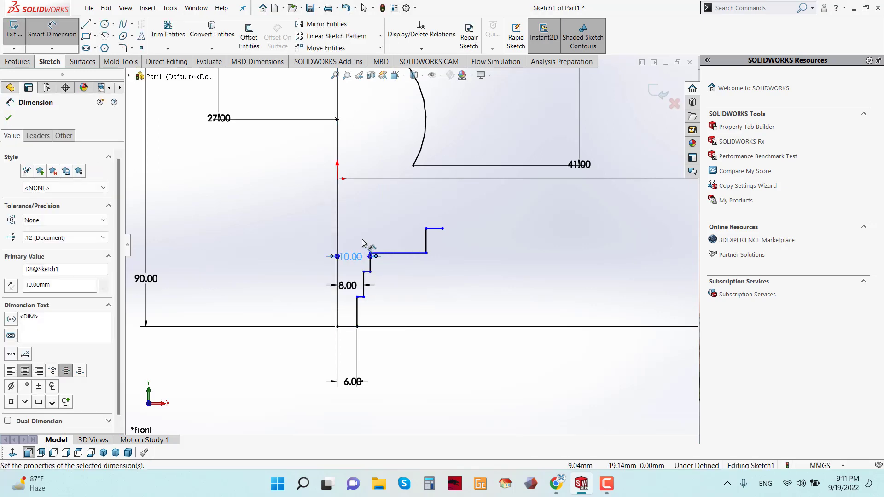
# - Trim away the staircase's fourth riser and the short horizontal segment at its upper end
pyautogui.click(338, 242)
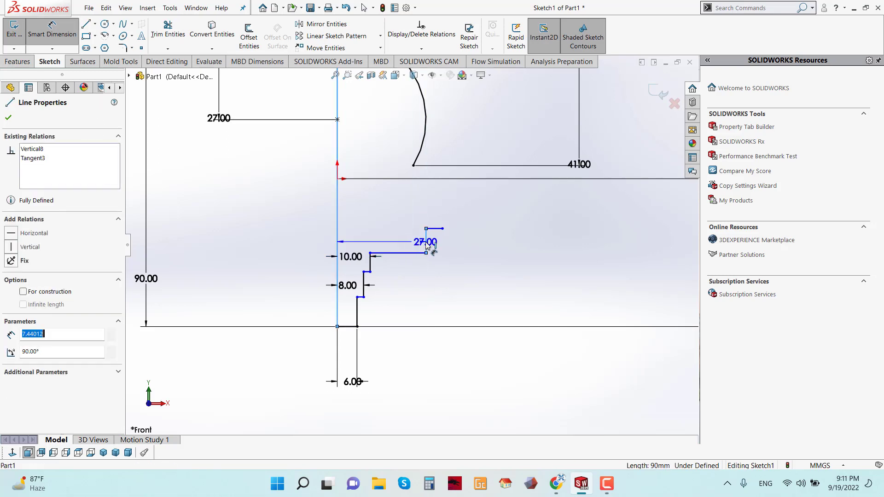
pyautogui.press('t')
pyautogui.click(338, 239)
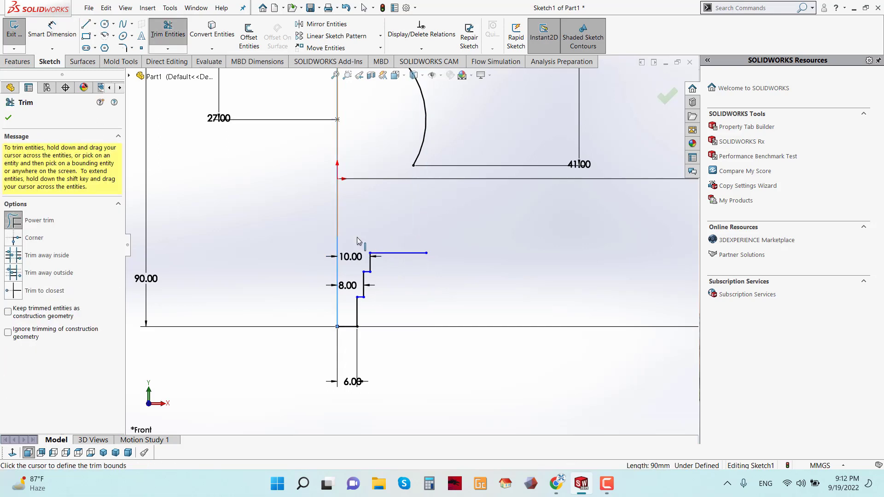
pyautogui.press('d')
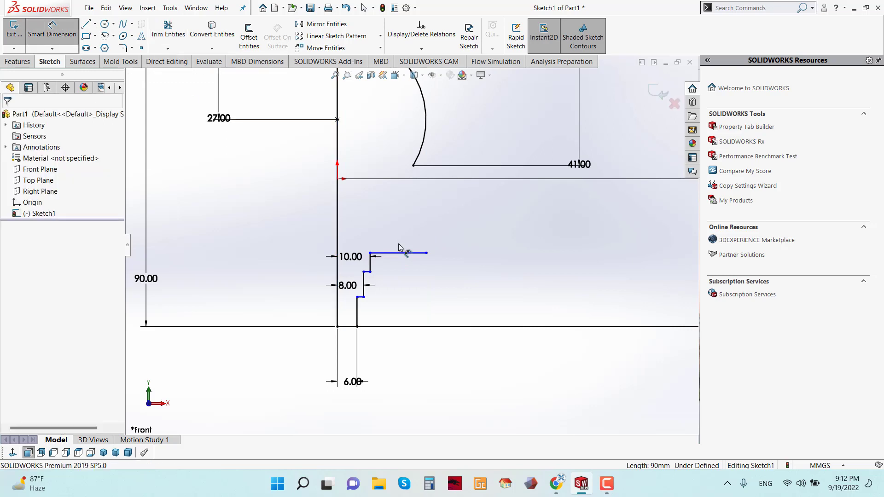
# - Dimension the distance from the long vertical line to the outer end of the staircase's uppermost horizontal segment as 13 mm
pyautogui.click(338, 240)
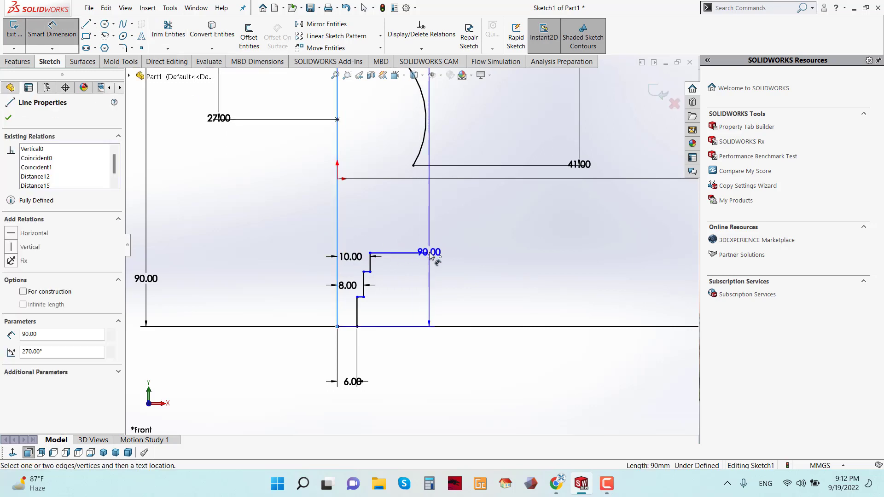
pyautogui.click(427, 253)
pyautogui.click(373, 237)
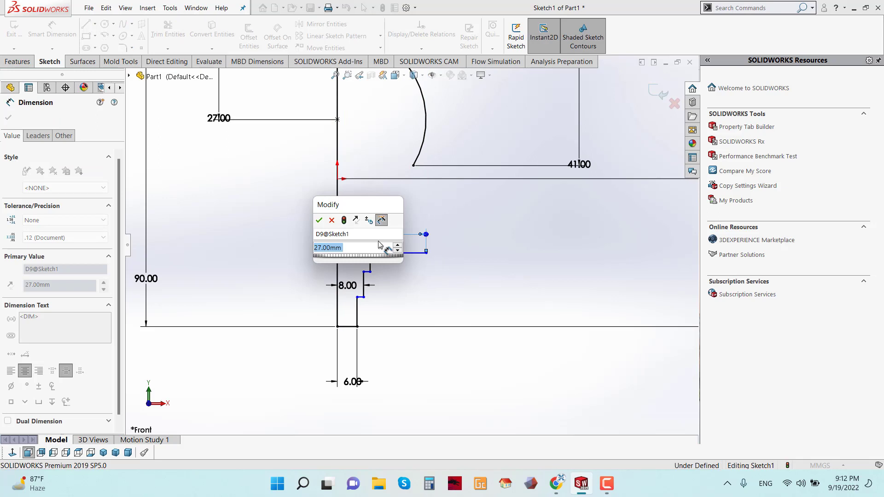
pyautogui.write('13')
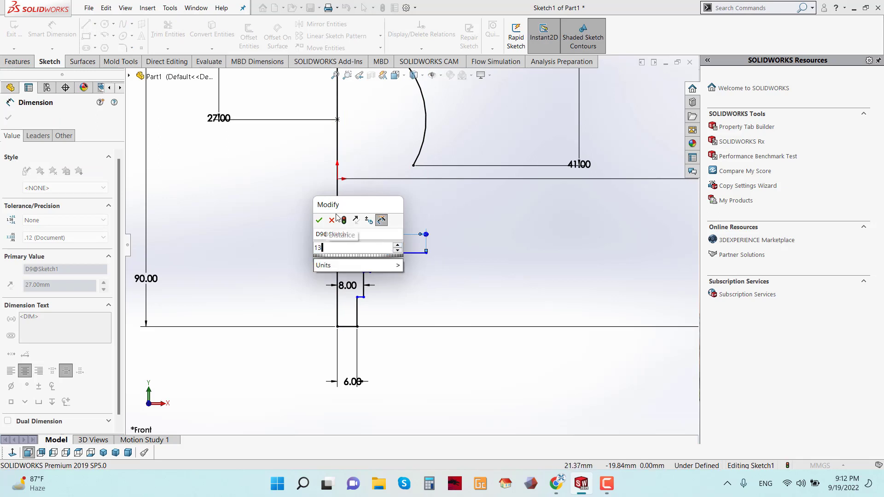
pyautogui.click(320, 222)
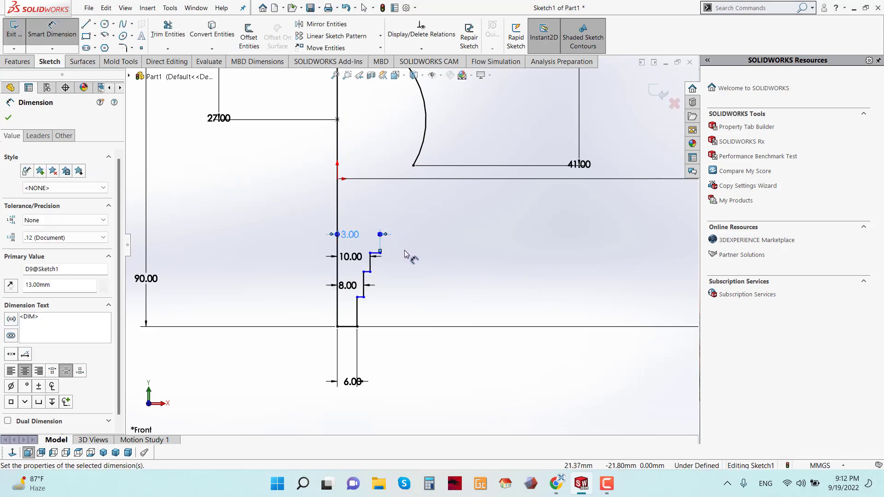
# - Change the distance from the long vertical line to the uppermost segment's outer end to 11 mm
pyautogui.scroll(-2, 385, 244)
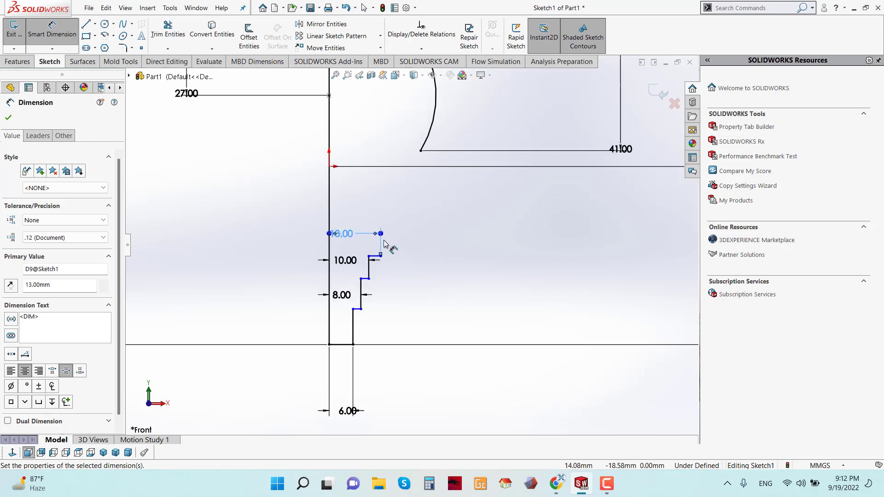
pyautogui.doubleClick(358, 234)
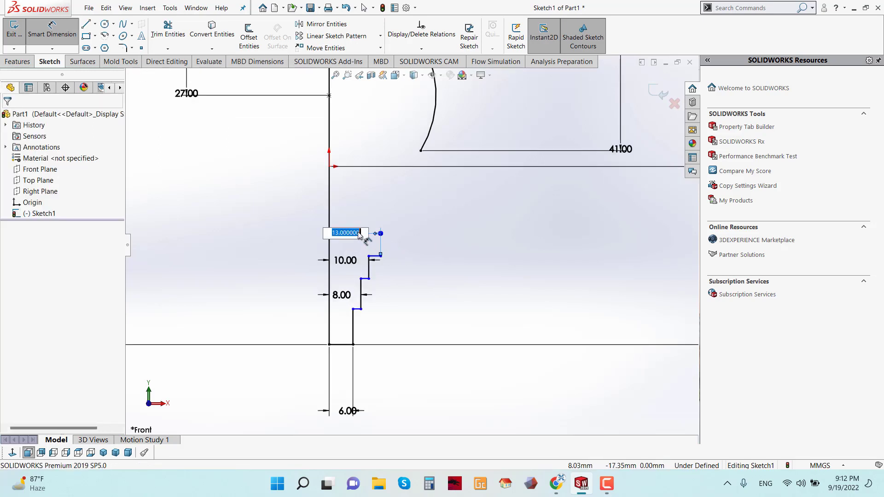
pyautogui.press('Return')
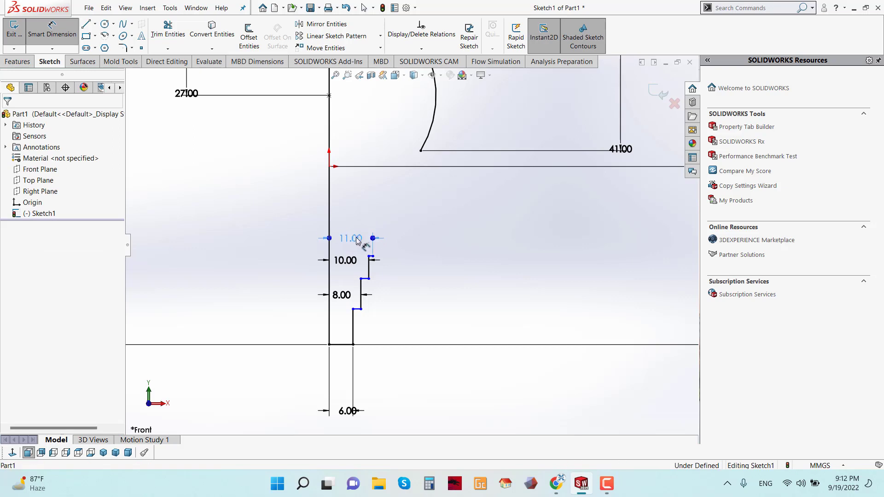
pyautogui.click(356, 241)
# - Extend the staircase with a short vertical riser and a horizontal segment ending about 13.4 mm from the long vertical line
pyautogui.scroll(-3, 371, 241)
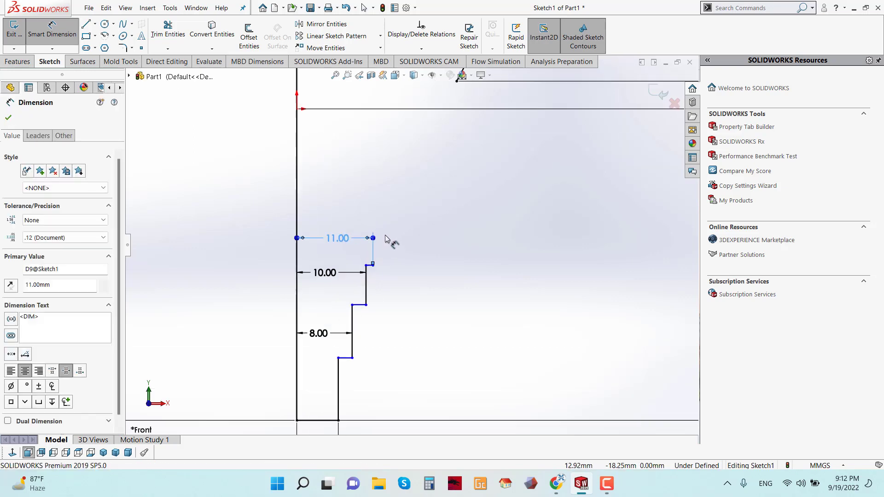
pyautogui.press('l')
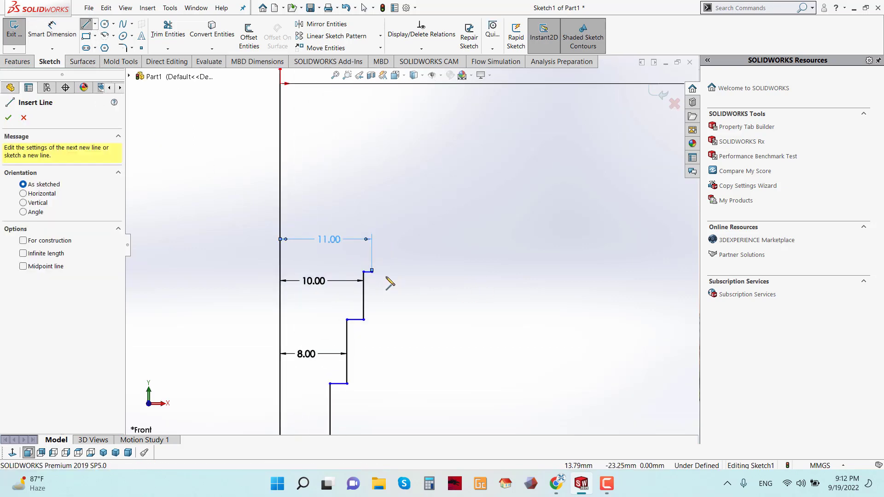
pyautogui.click(371, 271)
pyautogui.click(372, 254)
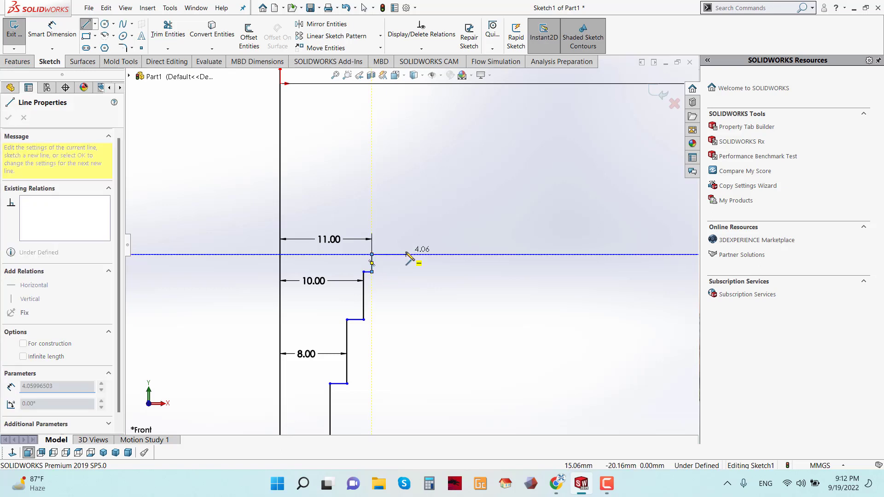
pyautogui.click(393, 254)
pyautogui.press('Escape')
pyautogui.press('Escape')
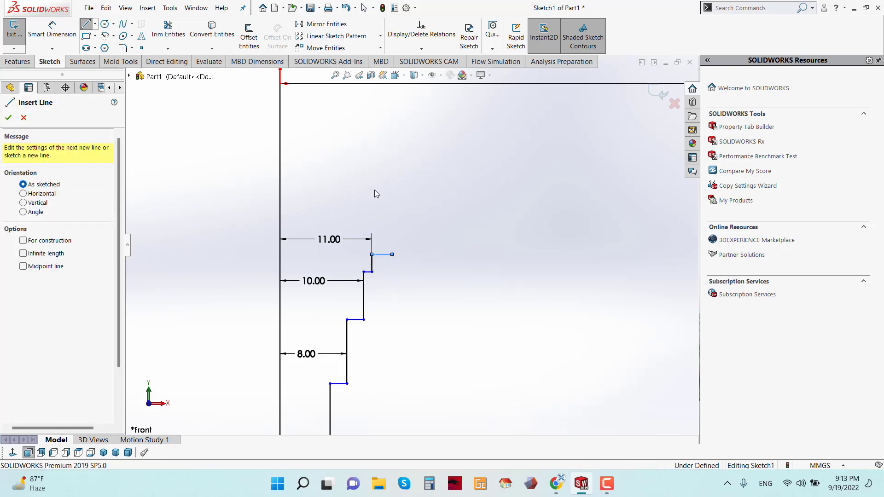
# - Dimension the distance from the long vertical line to the new top segment's outer end as 13 mm
pyautogui.click(52, 31)
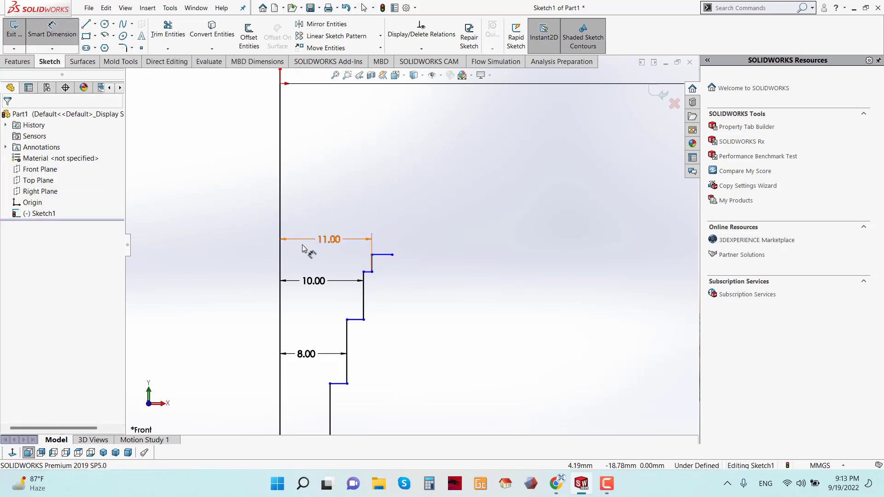
pyautogui.click(280, 247)
pyautogui.click(392, 254)
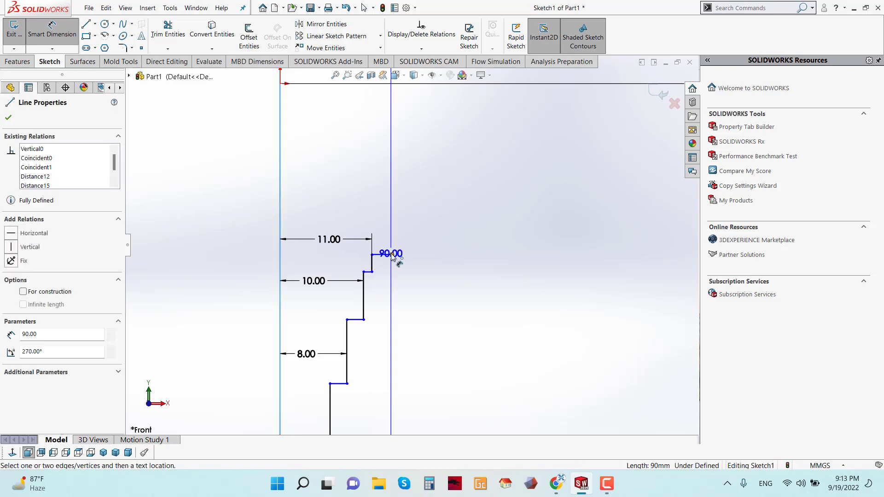
pyautogui.click(392, 254)
pyautogui.click(359, 213)
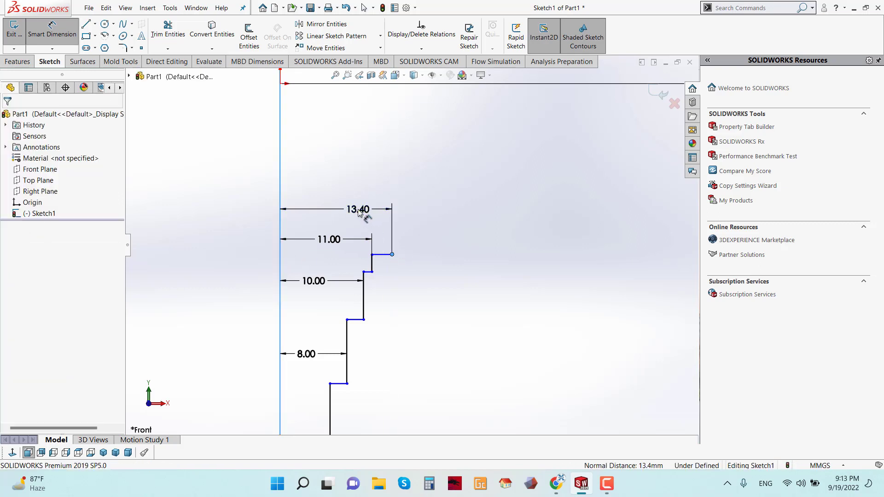
pyautogui.write('13')
pyautogui.click(323, 199)
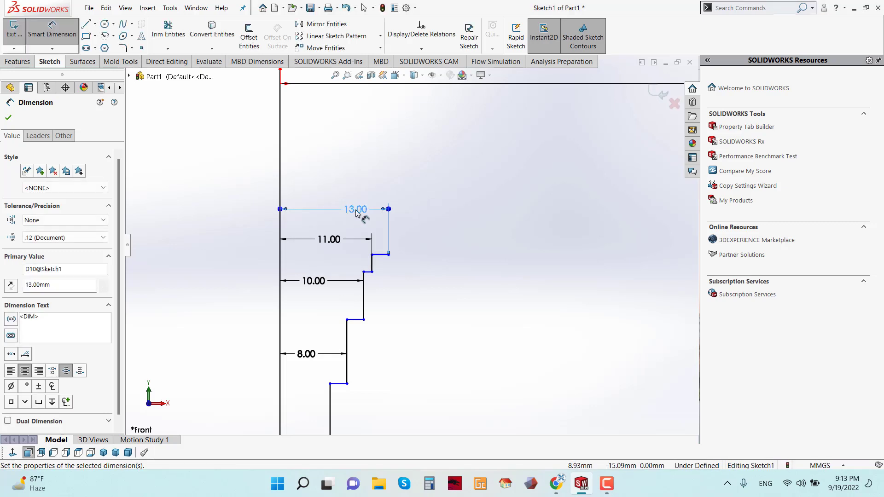
# - Move the 6 mm dimension closer to the staircase's lowest horizontal segment
pyautogui.scroll(5, 357, 361)
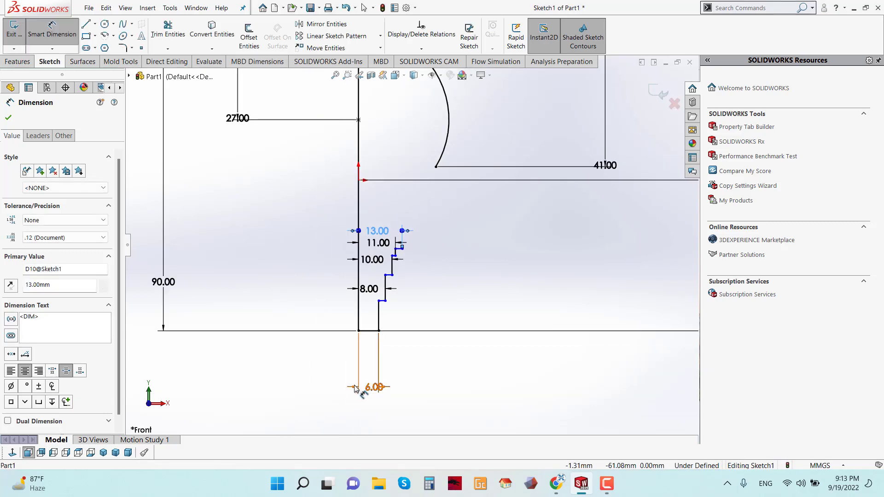
pyautogui.moveTo(356, 388); pyautogui.dragTo(356, 357)
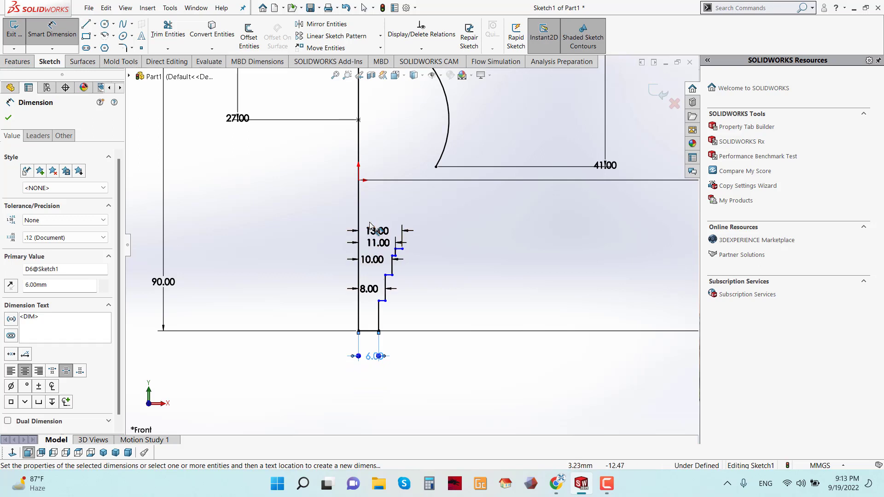
pyautogui.scroll(3, 424, 329)
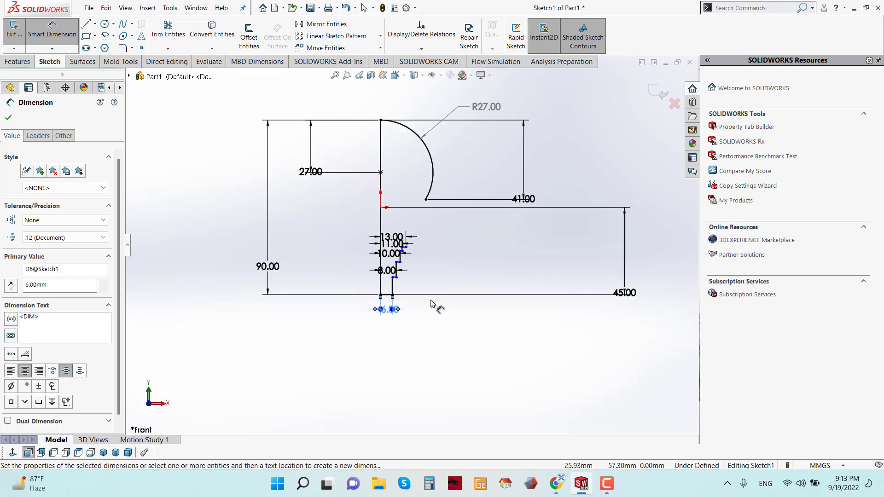
# - Dimension the vertical distance from the lowest segment's outer endpoint to the first step's outer corner as 3 mm
pyautogui.scroll(-2, 419, 269)
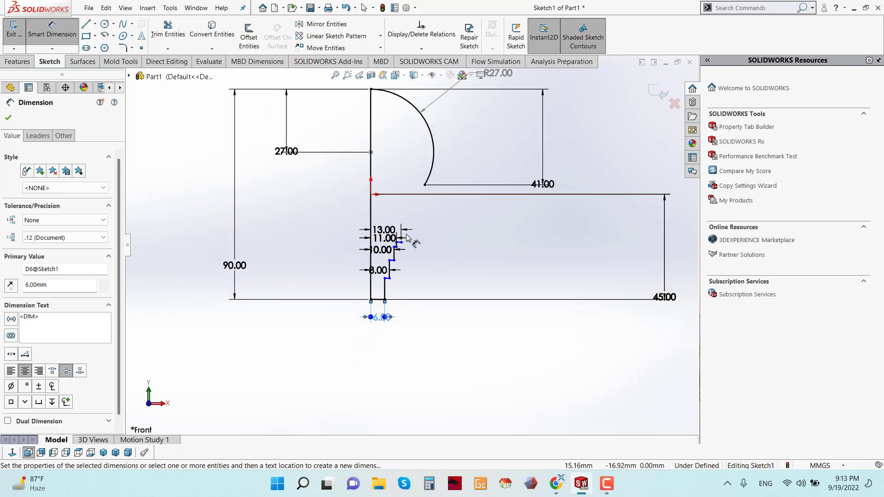
pyautogui.scroll(-1, 401, 274)
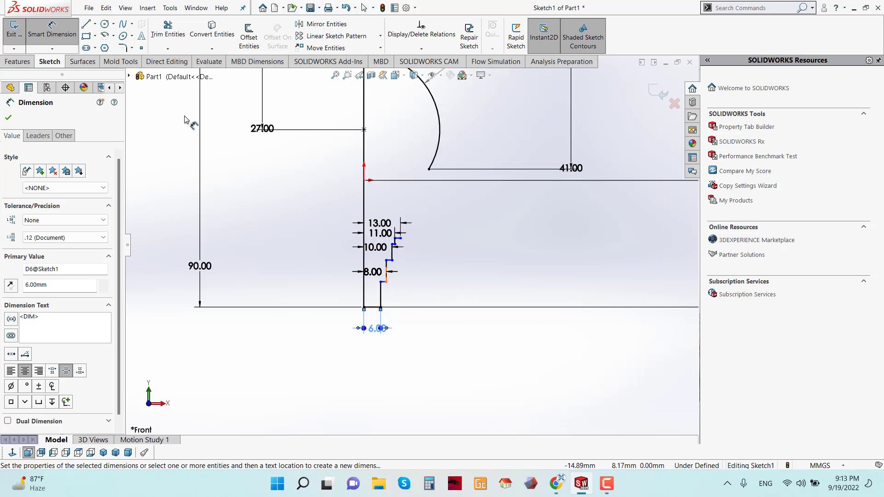
pyautogui.click(50, 41)
pyautogui.click(51, 41)
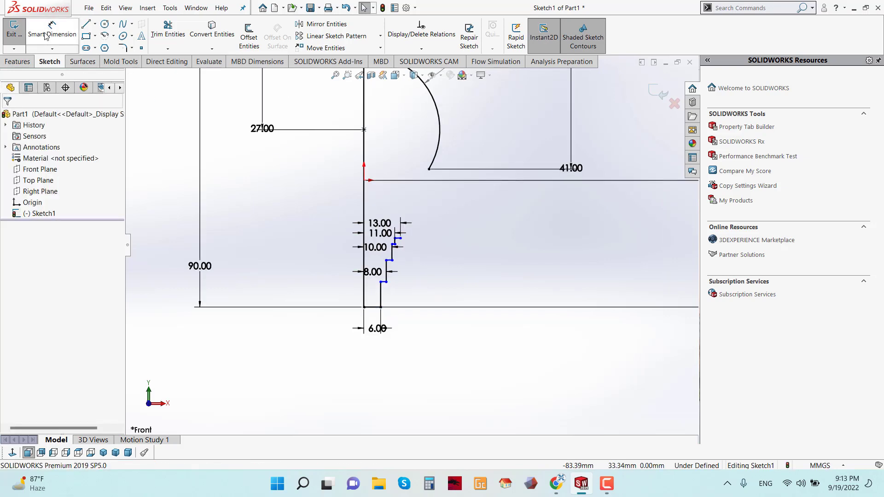
pyautogui.click(385, 283)
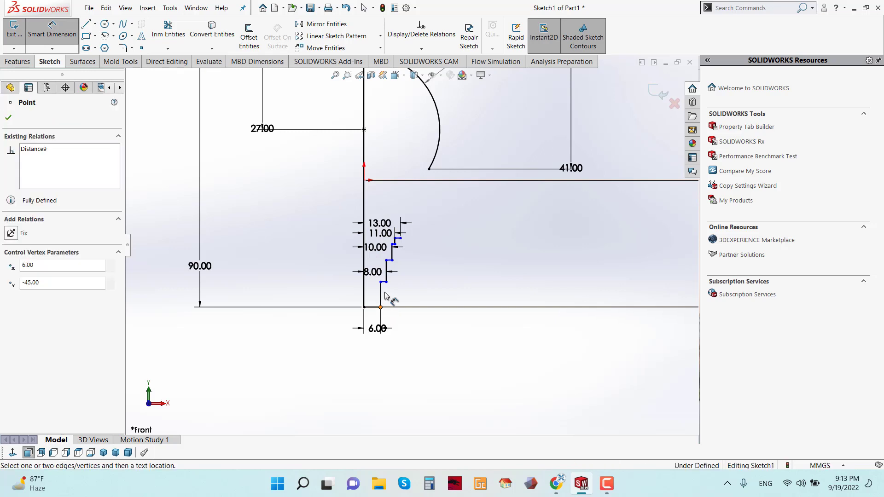
pyautogui.click(386, 283)
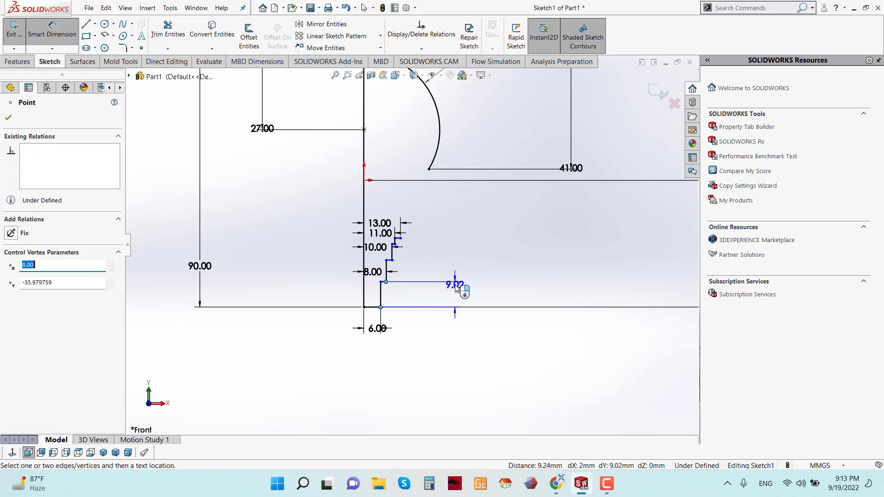
pyautogui.click(455, 287)
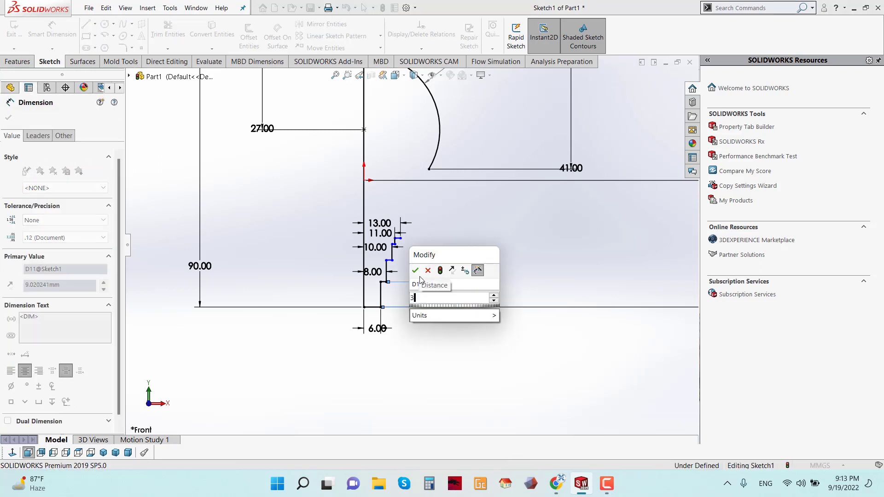
pyautogui.click(415, 274)
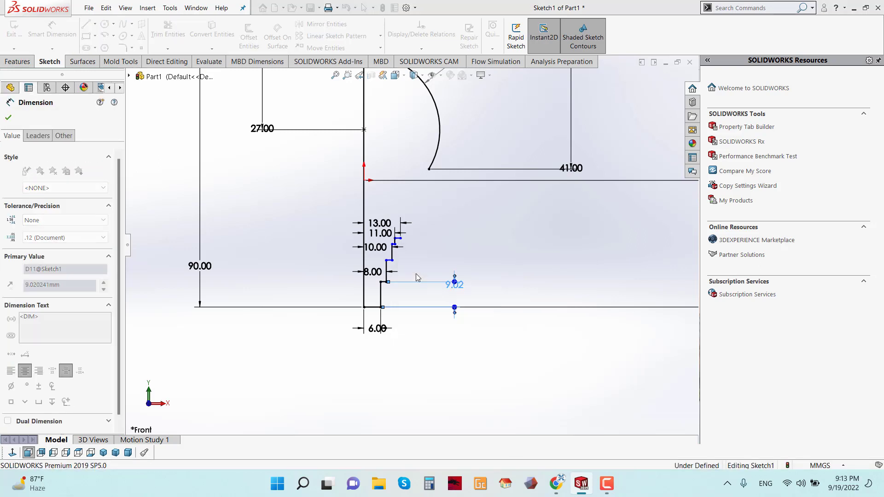
# - Dimension the vertical distance from the lowest segment's outer endpoint to the top of the second riser as 13 mm
pyautogui.click(381, 308)
pyautogui.scroll(-5, 395, 248)
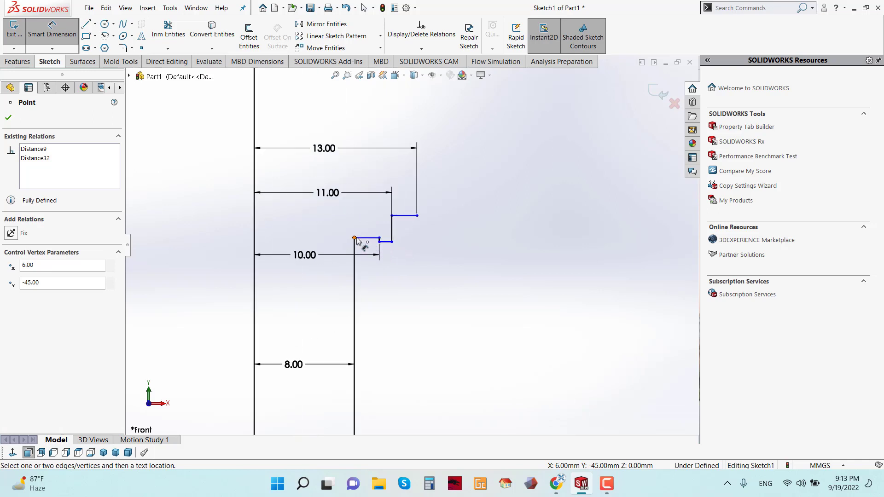
pyautogui.click(355, 238)
pyautogui.scroll(3, 548, 292)
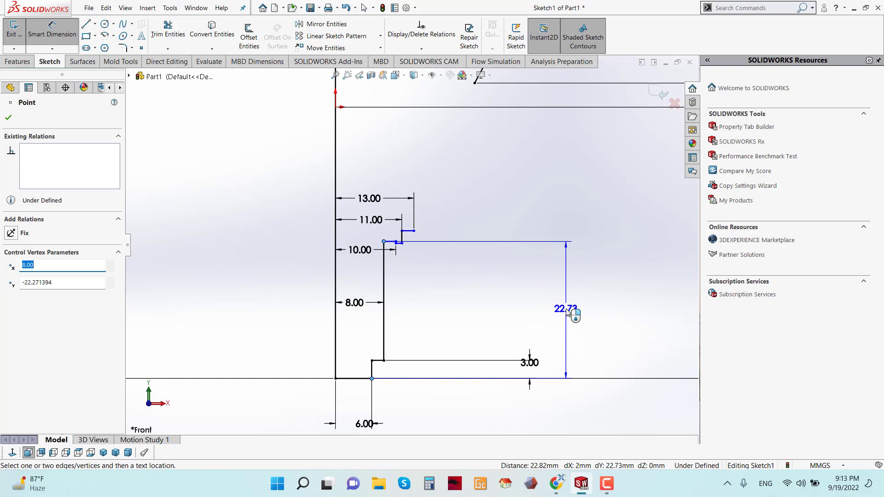
pyautogui.click(568, 312)
pyautogui.write('13')
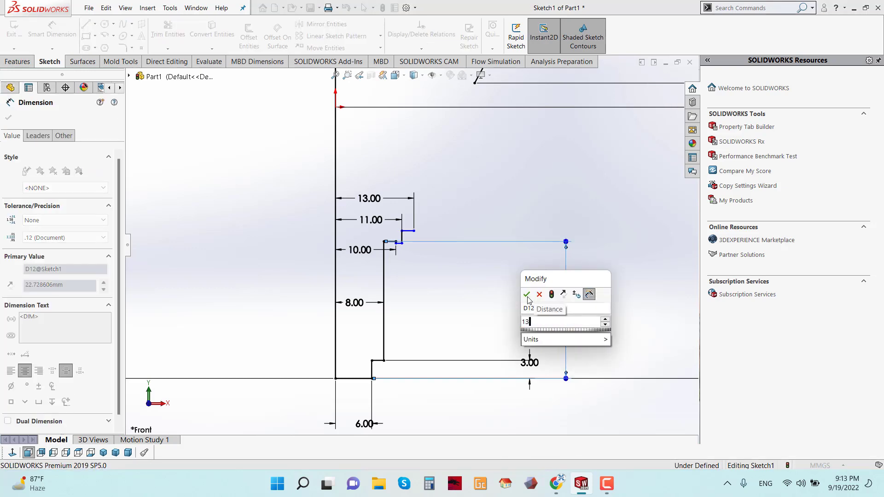
pyautogui.click(527, 296)
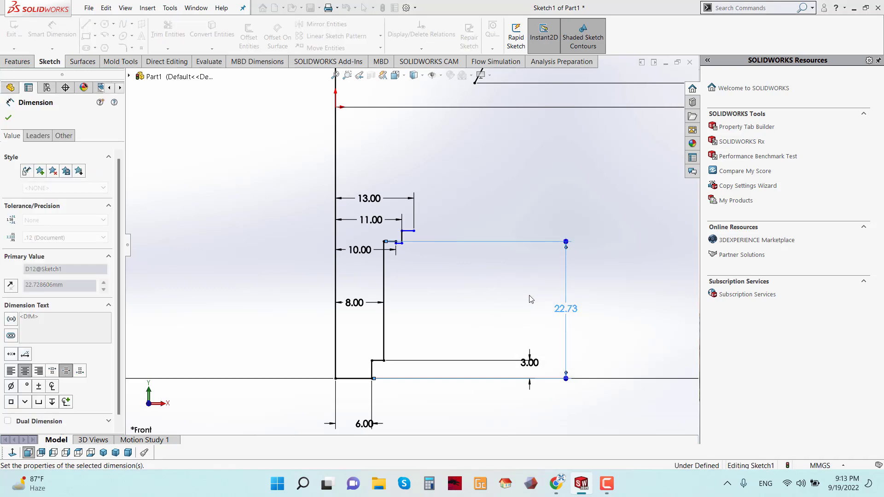
# - Dimension the vertical distance from the lowest segment's outer endpoint to the third step's outer corner as 18 mm
pyautogui.click(402, 244)
pyautogui.click(372, 378)
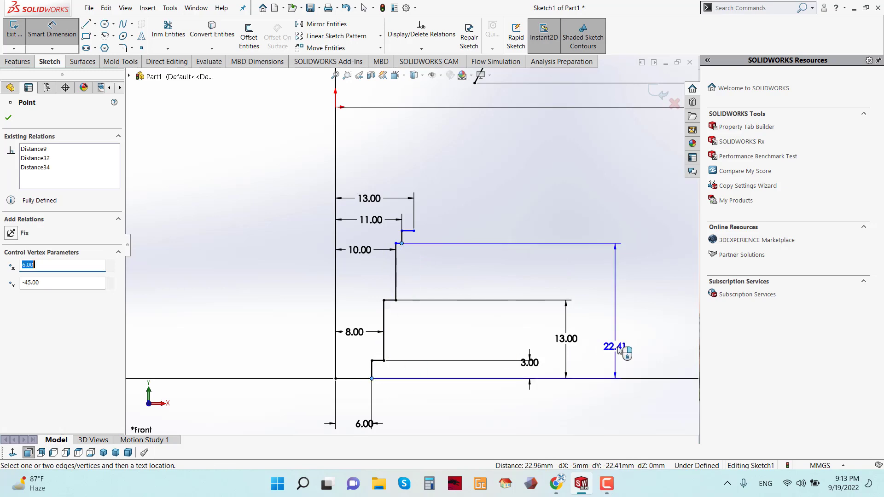
pyautogui.click(619, 351)
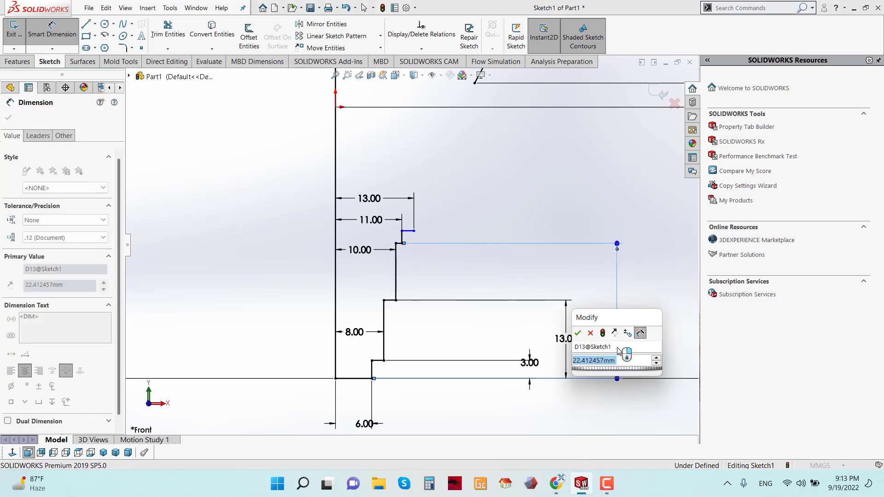
pyautogui.write('18')
pyautogui.press('Return')
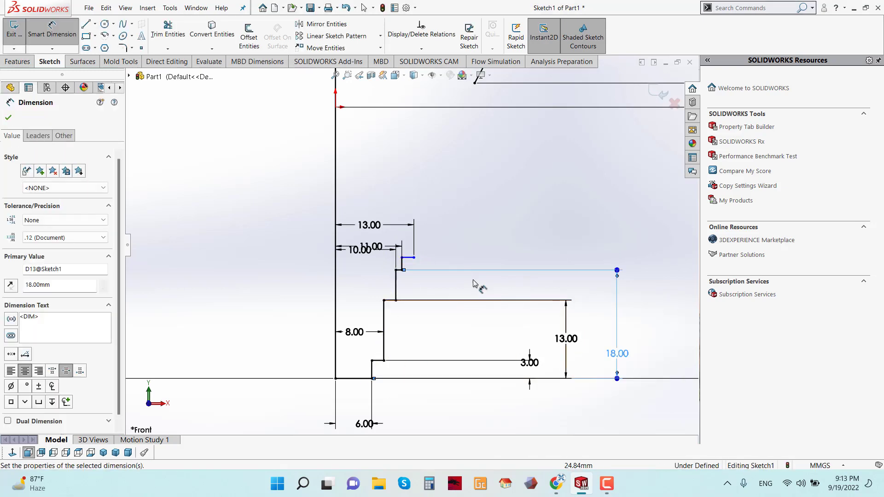
# - Dimension the vertical distance from the lowest segment's outer endpoint to the top segment's free end as 22 mm
pyautogui.click(414, 257)
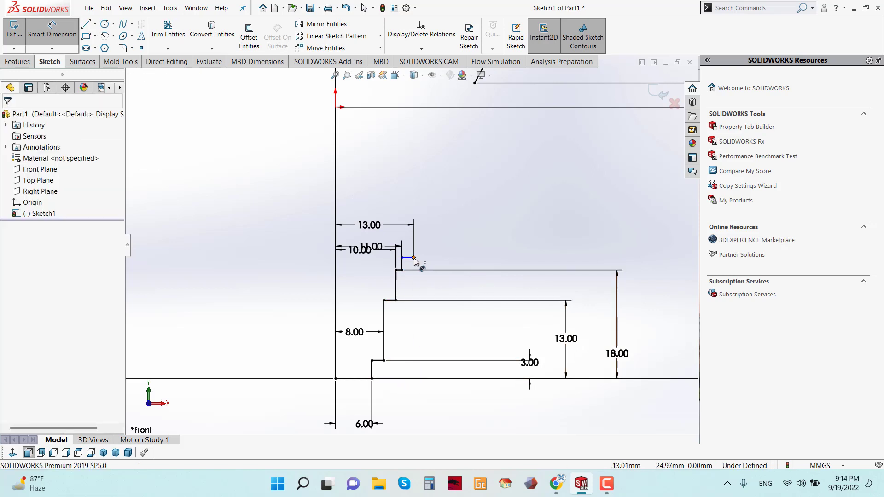
pyautogui.click(372, 378)
pyautogui.click(653, 370)
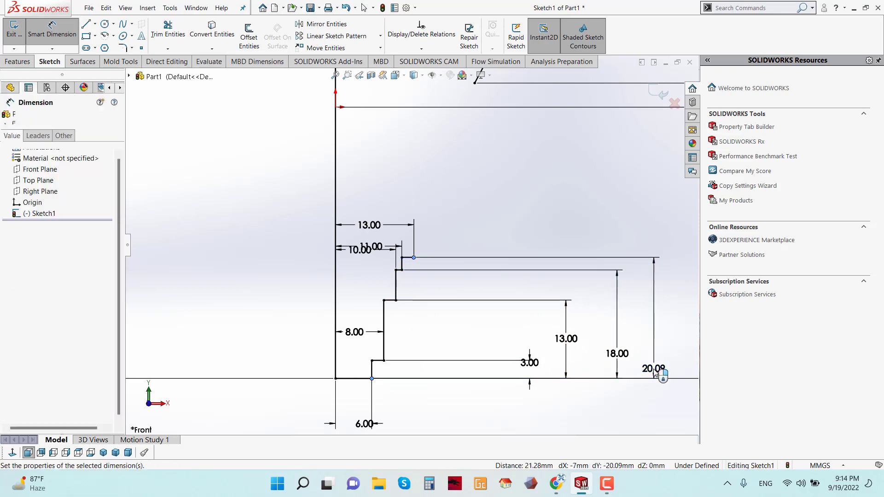
pyautogui.write('22')
pyautogui.click(614, 354)
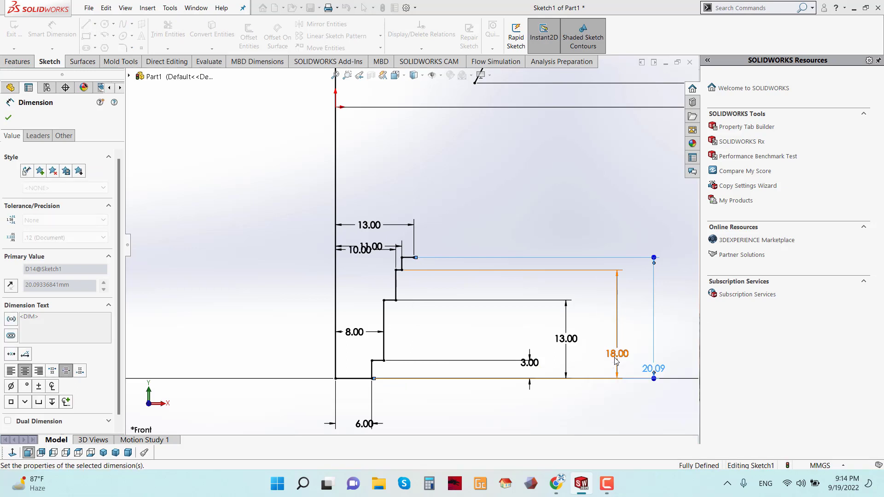
# - Draw a spline from the top step segment's free end through the arc's lower endpoint to a point just beyond the arc
pyautogui.scroll(-3, 426, 248)
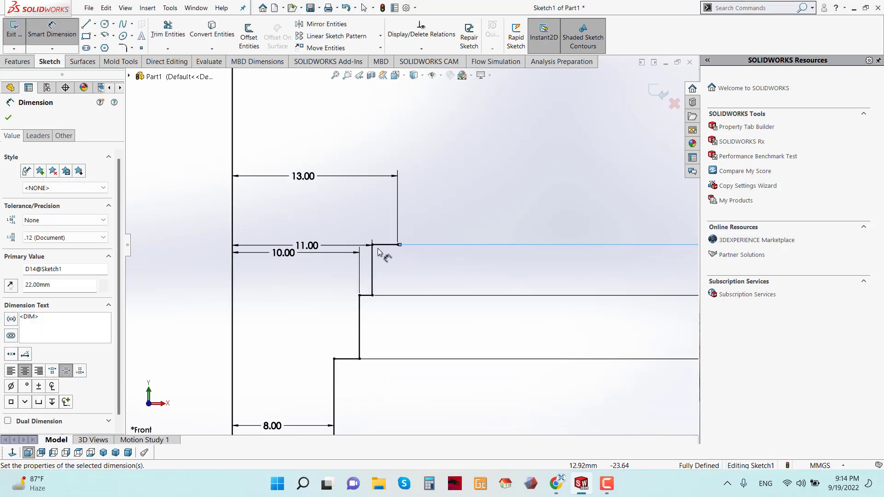
pyautogui.scroll(5, 387, 251)
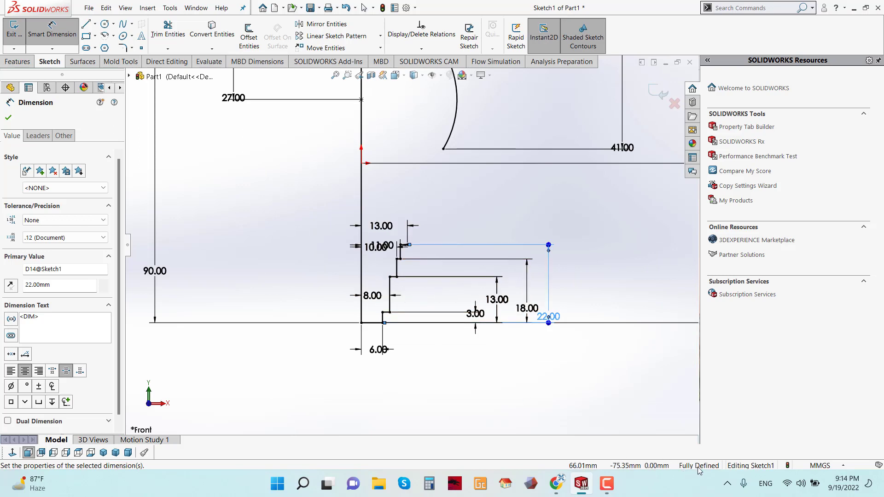
pyautogui.scroll(2, 449, 236)
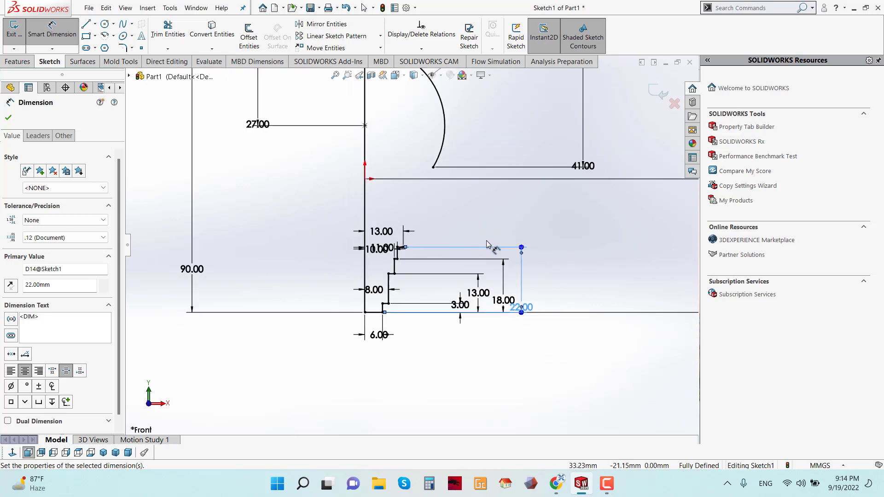
pyautogui.click(131, 24)
pyautogui.click(138, 57)
pyautogui.scroll(-1, 433, 237)
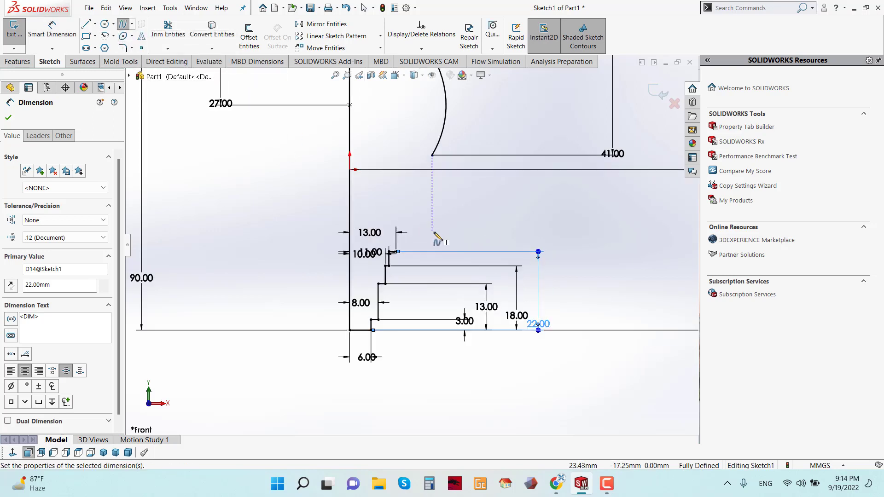
pyautogui.scroll(-3, 433, 237)
pyautogui.click(350, 269)
pyautogui.scroll(2, 350, 269)
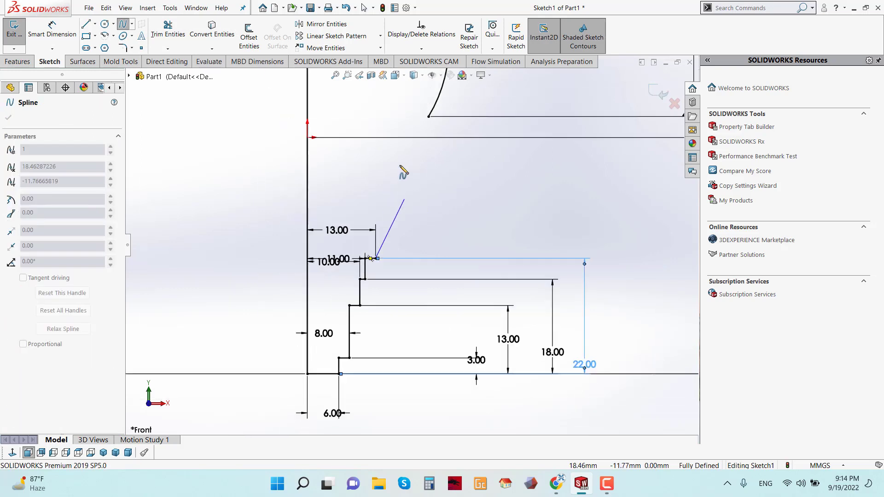
pyautogui.click(428, 117)
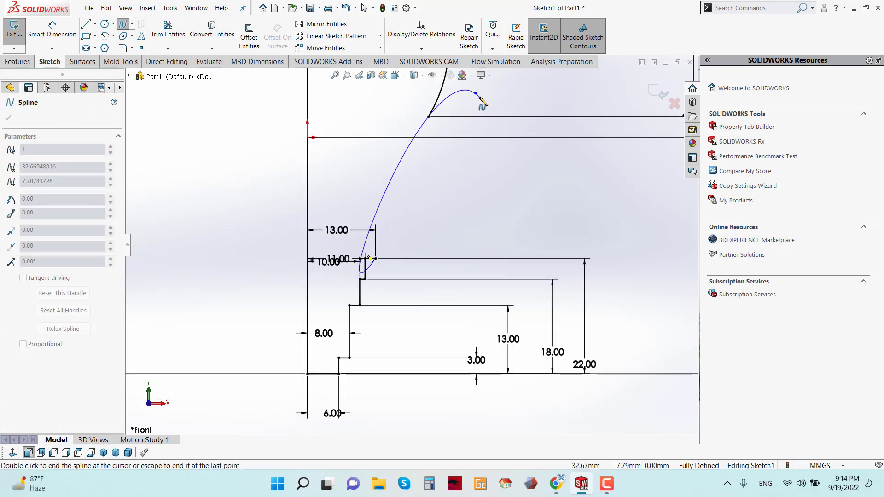
pyautogui.rightClick(478, 94)
pyautogui.click(493, 103)
pyautogui.scroll(1, 472, 129)
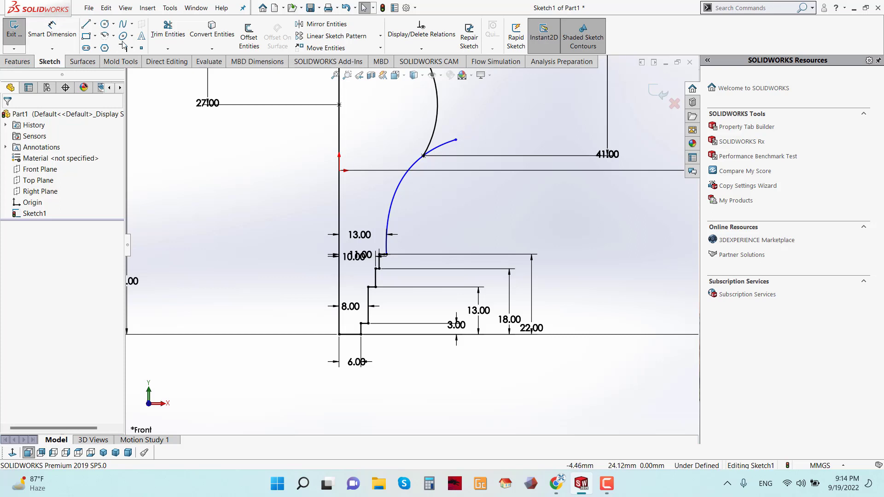
# - Trim away the spline portion that extends beyond the arc's lower endpoint
pyautogui.click(167, 29)
pyautogui.scroll(-2, 413, 107)
pyautogui.click(473, 180)
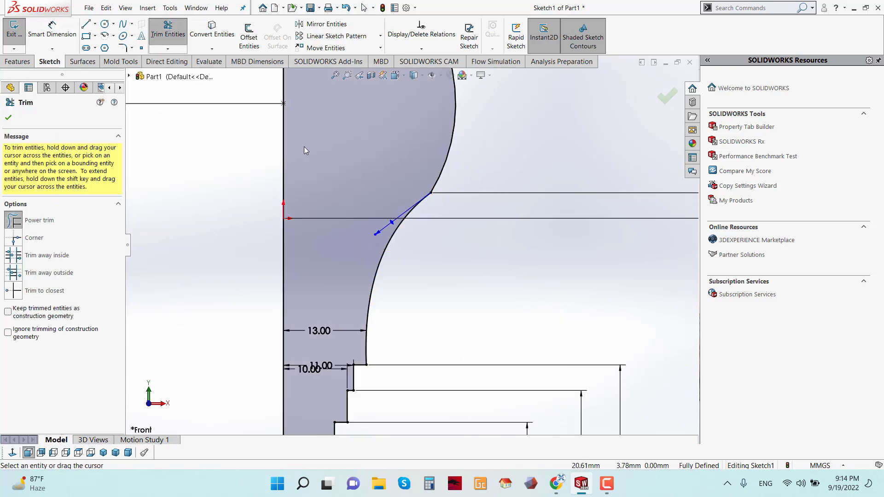
pyautogui.scroll(1, 409, 246)
pyautogui.click(8, 117)
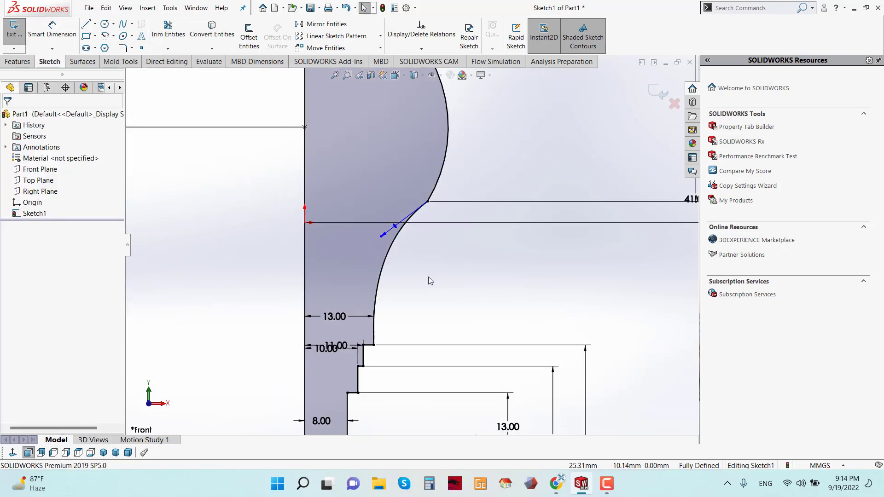
# - Add a Tangent relation between the spline and the R27 arc
pyautogui.click(391, 259)
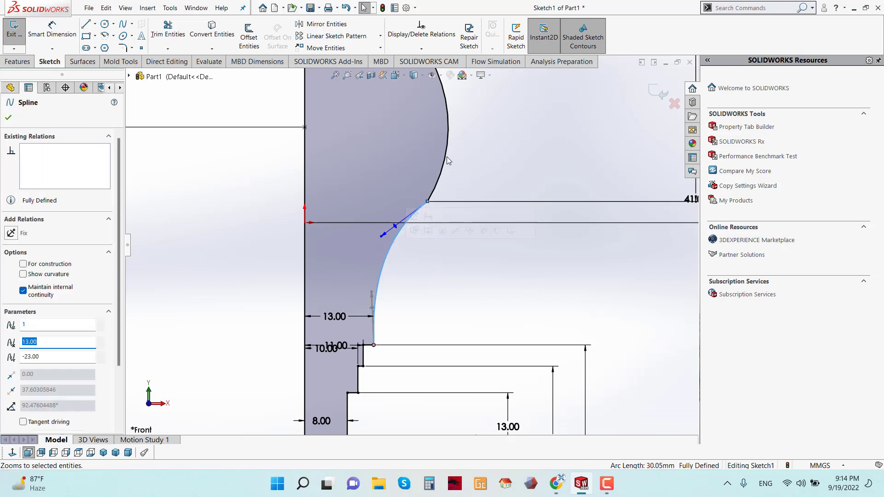
pyautogui.keyDown('ctrl'); pyautogui.click(446, 156); pyautogui.keyUp('ctrl')
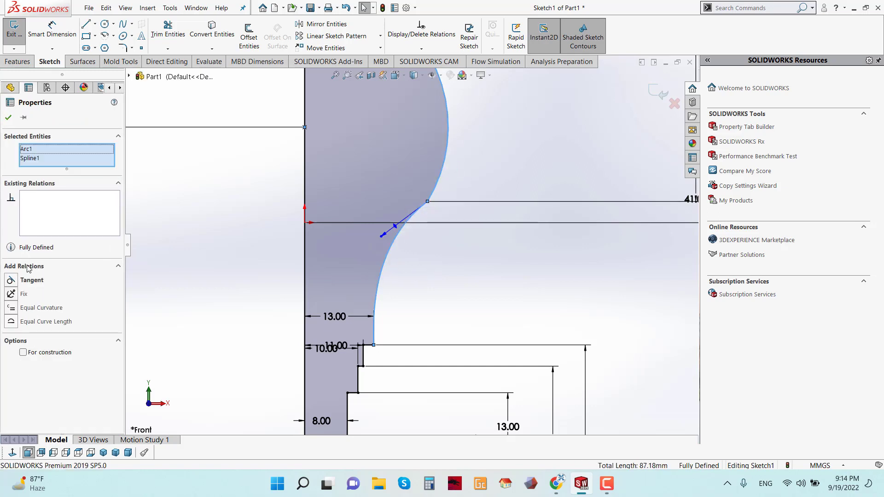
pyautogui.click(25, 280)
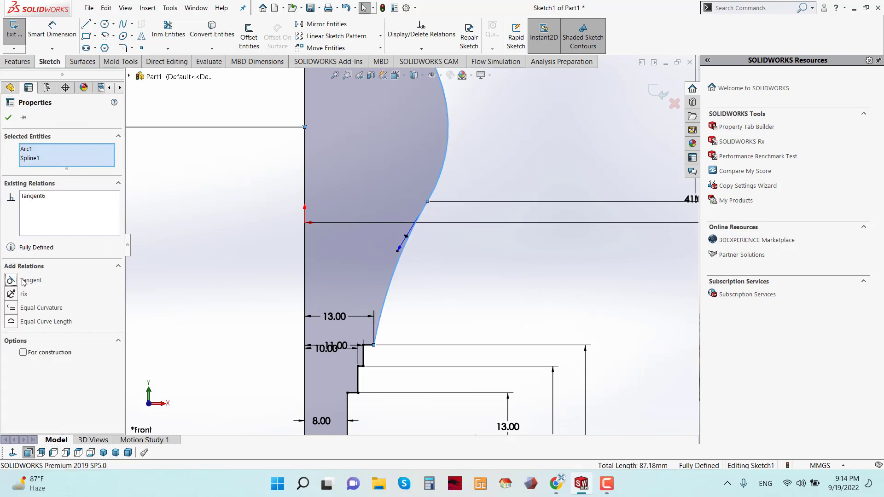
pyautogui.click(8, 118)
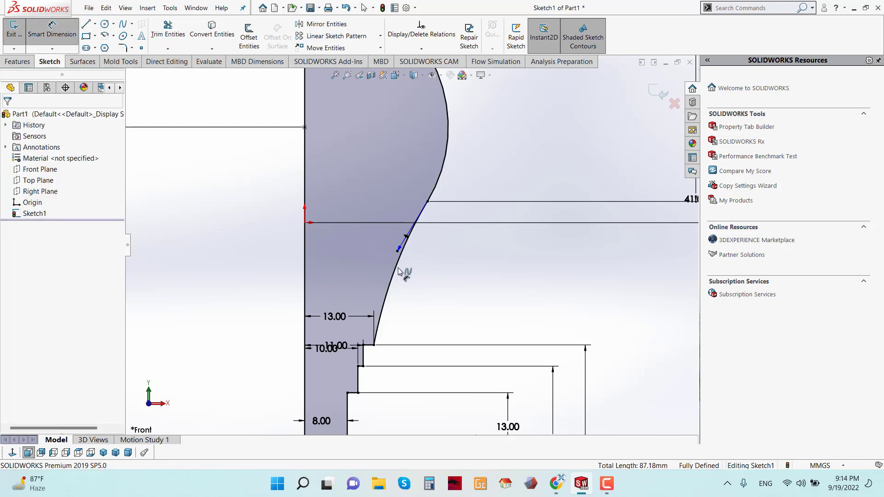
# - Dimension the spline's tangent handle at the arc's lower endpoint as 28 mm
pyautogui.click(398, 251)
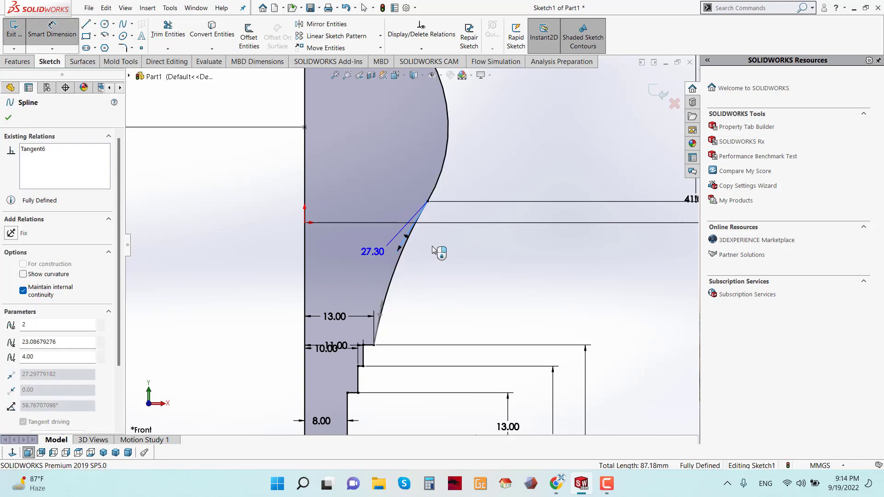
pyautogui.click(463, 261)
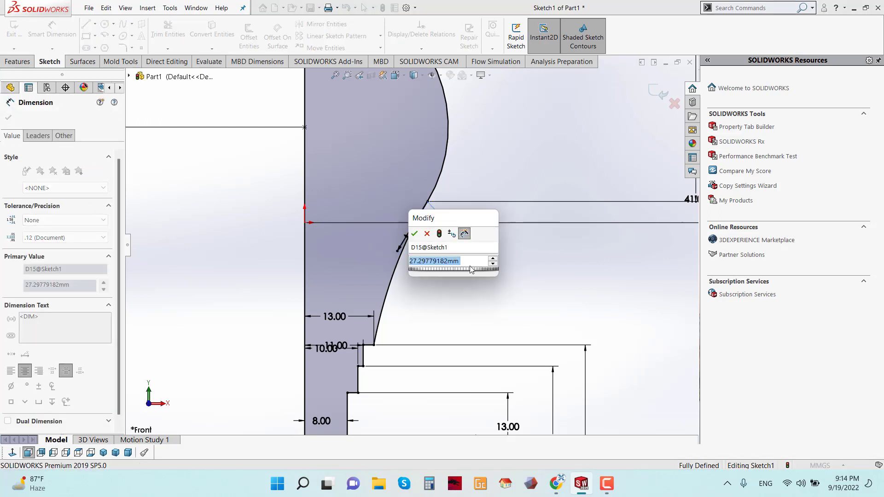
pyautogui.write('28')
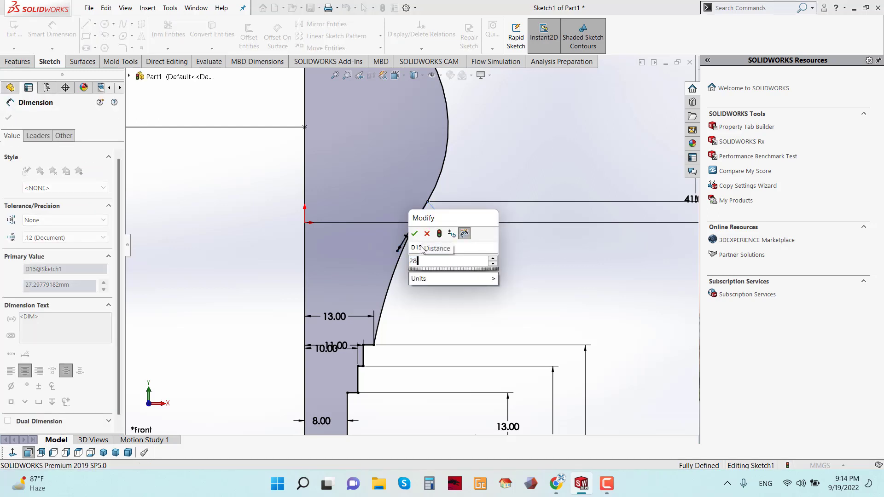
pyautogui.press('Return')
pyautogui.scroll(2, 443, 229)
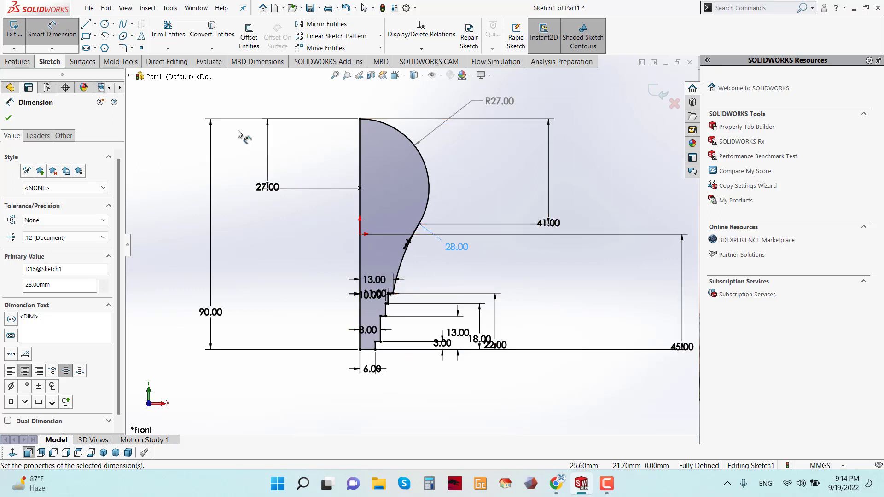
pyautogui.click(8, 117)
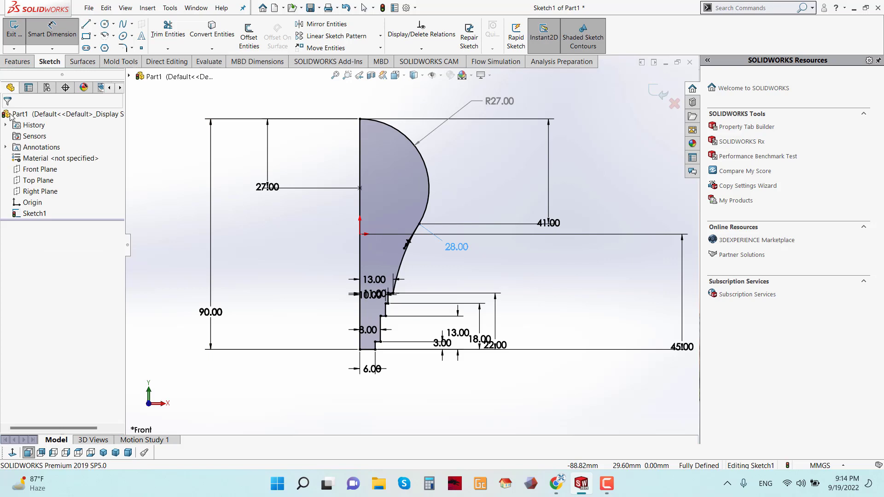
# - Revolve the closed profile 360° about the 90 mm vertical line into a solid boss
pyautogui.click(18, 61)
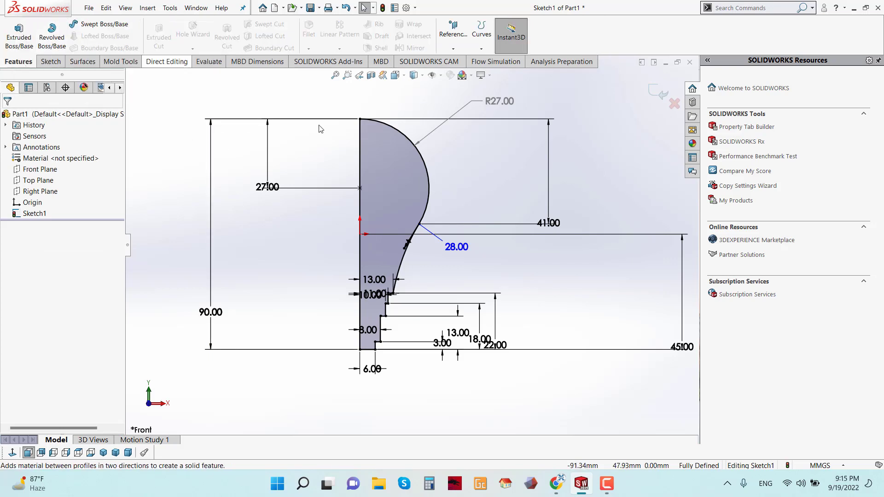
pyautogui.click(53, 42)
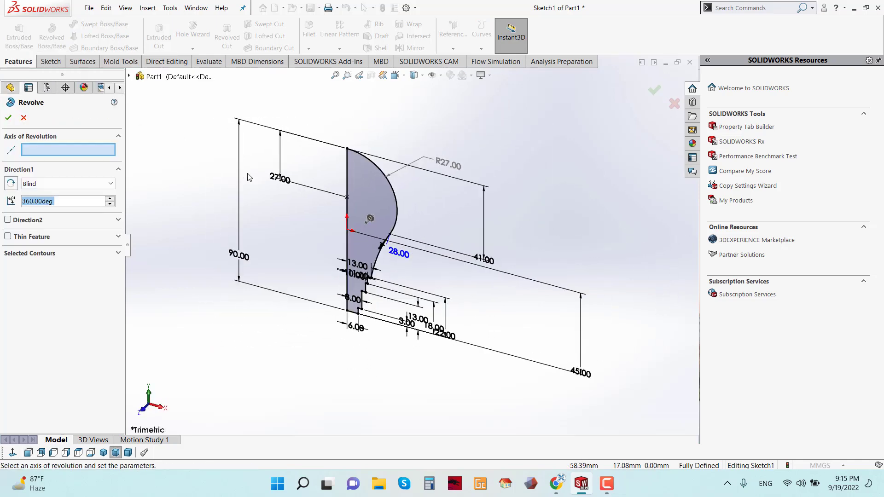
pyautogui.scroll(-3, 348, 220)
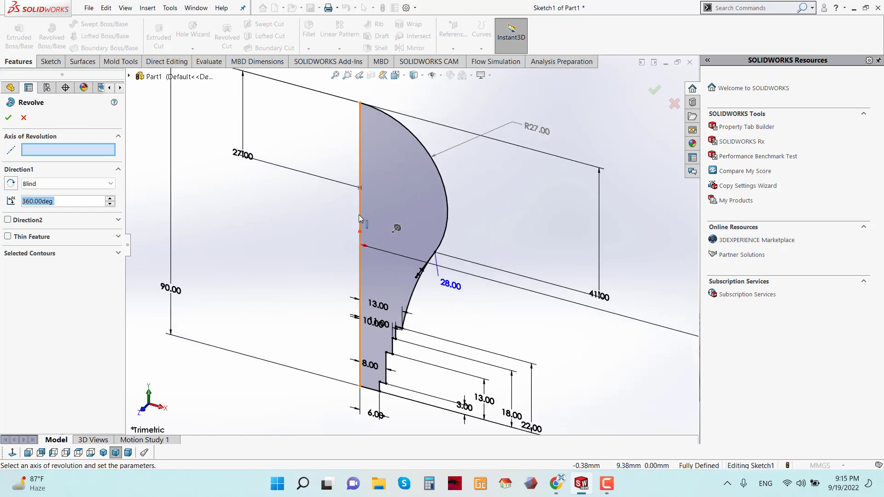
pyautogui.click(358, 215)
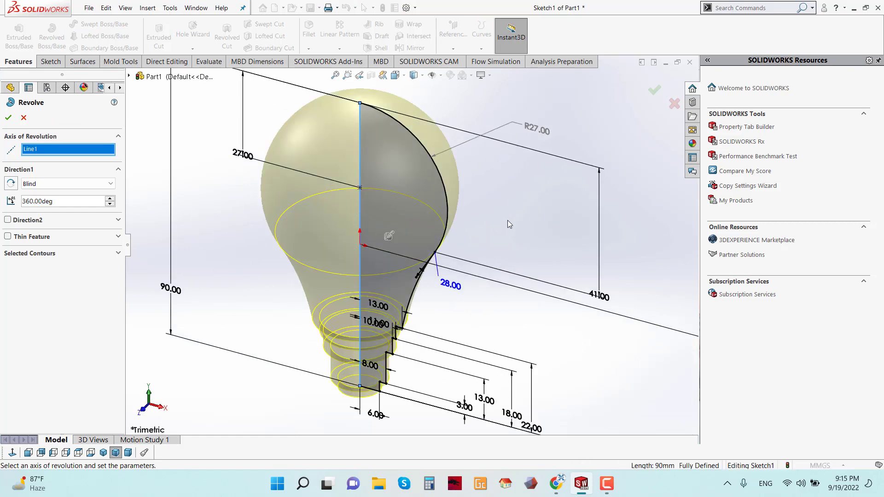
pyautogui.moveTo(507, 220); pyautogui.dragTo(526, 188, button='middle')
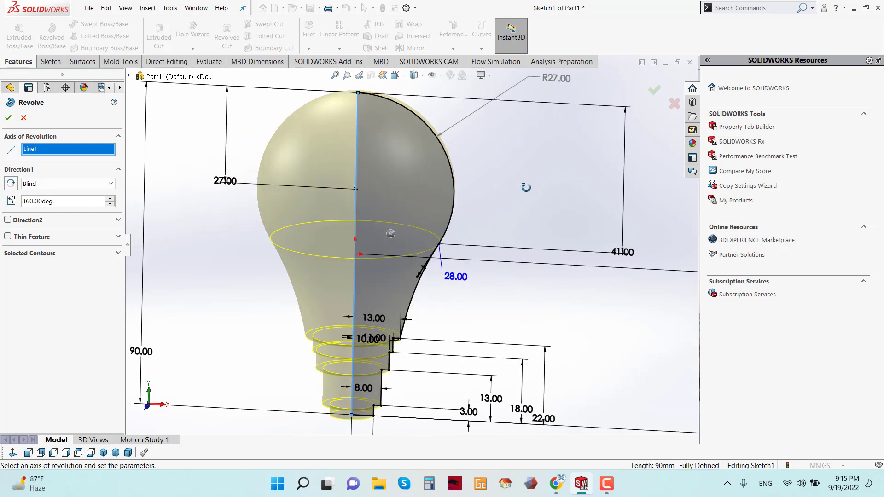
pyautogui.press('z')
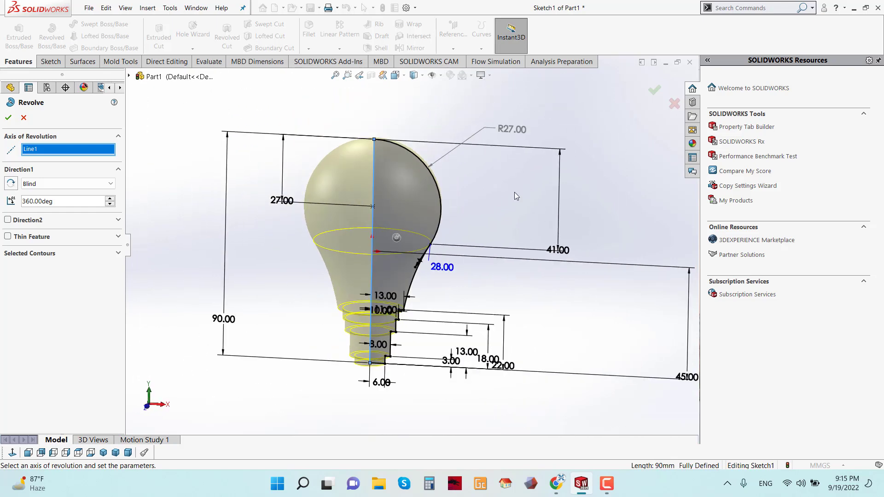
pyautogui.click(10, 118)
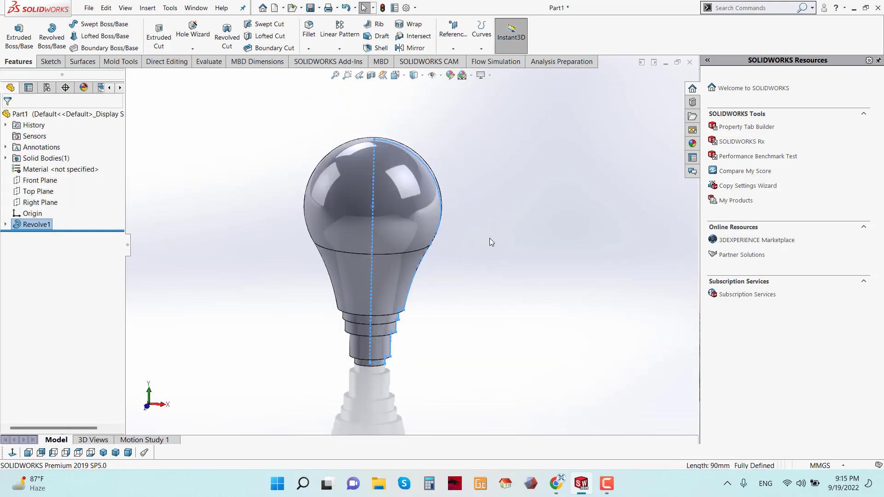
# - Start a new sketch on the Front Plane, viewed normal to the plane
pyautogui.moveTo(490, 238)
pyautogui.mouseDown(button='middle')
pyautogui.moveTo(502, 201)
pyautogui.moveTo(503, 210)
pyautogui.moveTo(583, 221)
pyautogui.moveTo(504, 231)
pyautogui.mouseUp(button='middle')
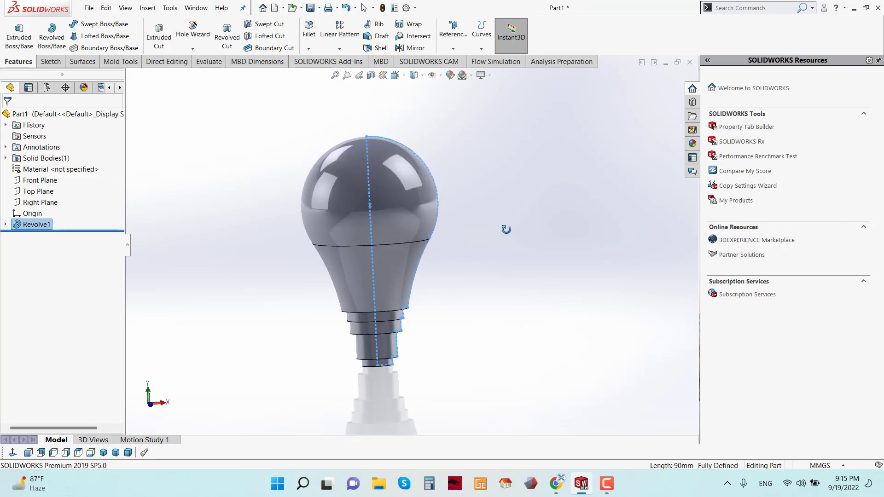
pyautogui.click(40, 181)
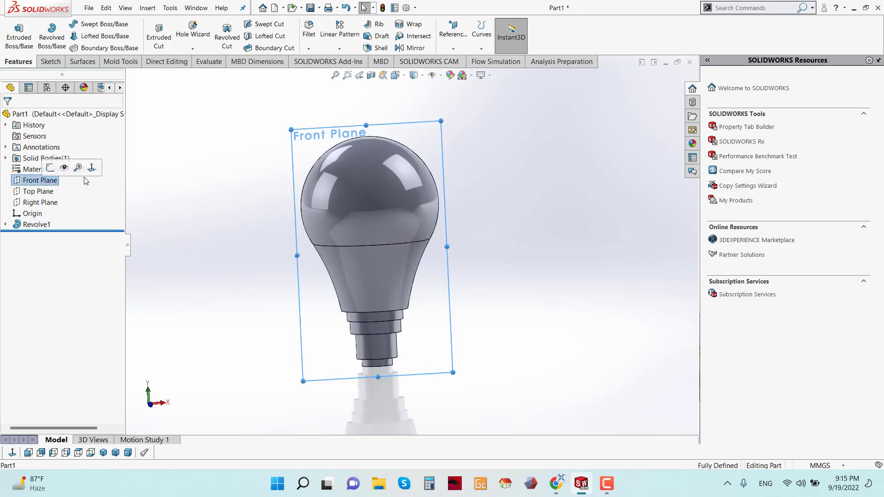
pyautogui.click(51, 168)
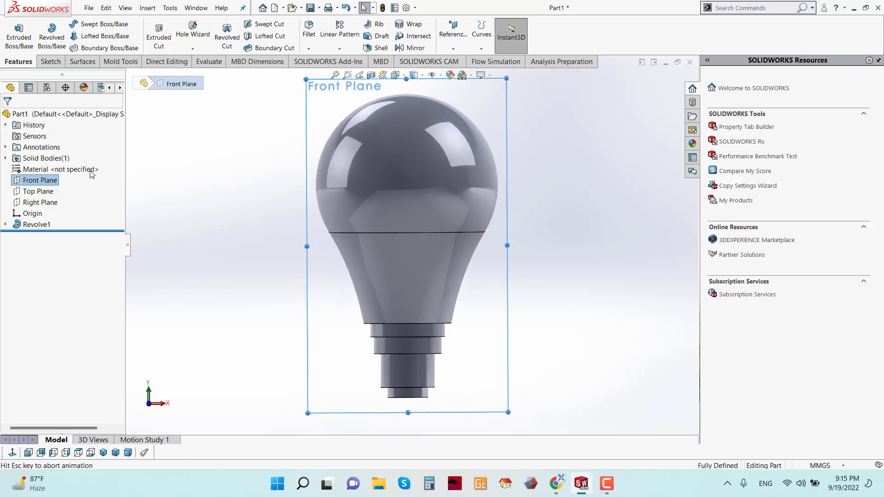
pyautogui.rightClick(43, 180)
pyautogui.click(54, 166)
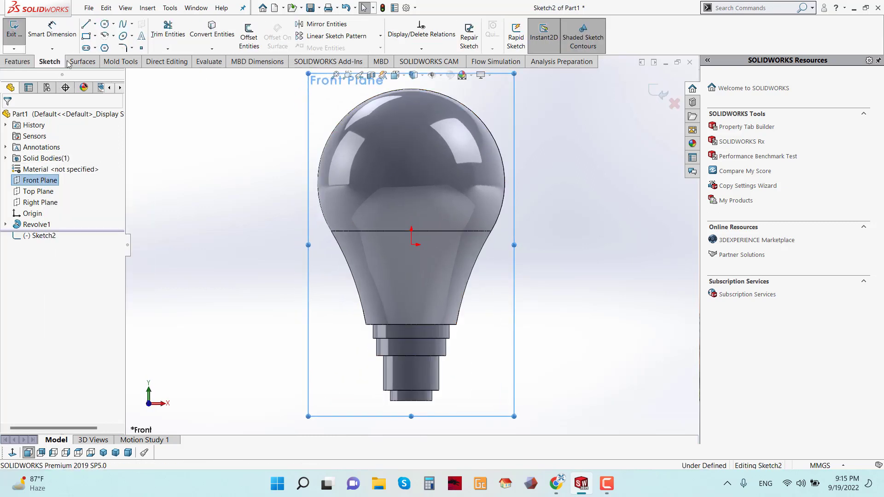
# - Draw a vertical construction centerline about 8 mm long upward from the center of the bulb's bottom edge
pyautogui.click(95, 24)
pyautogui.click(111, 43)
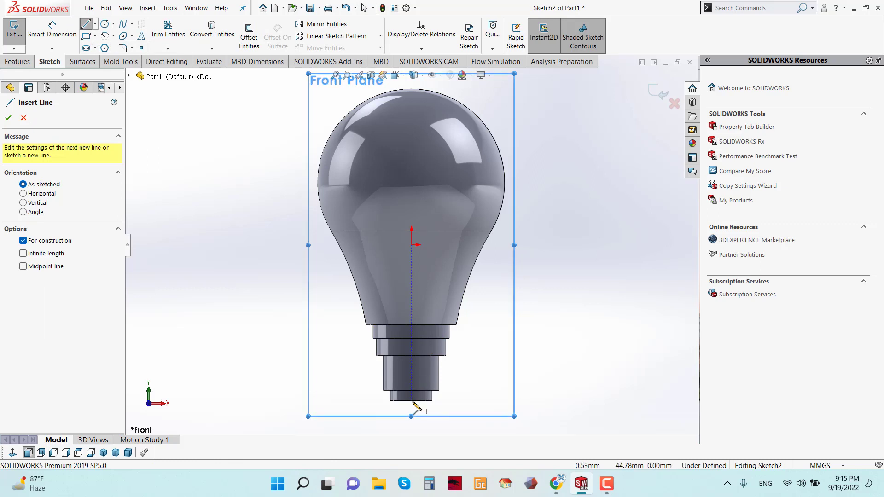
pyautogui.click(411, 401)
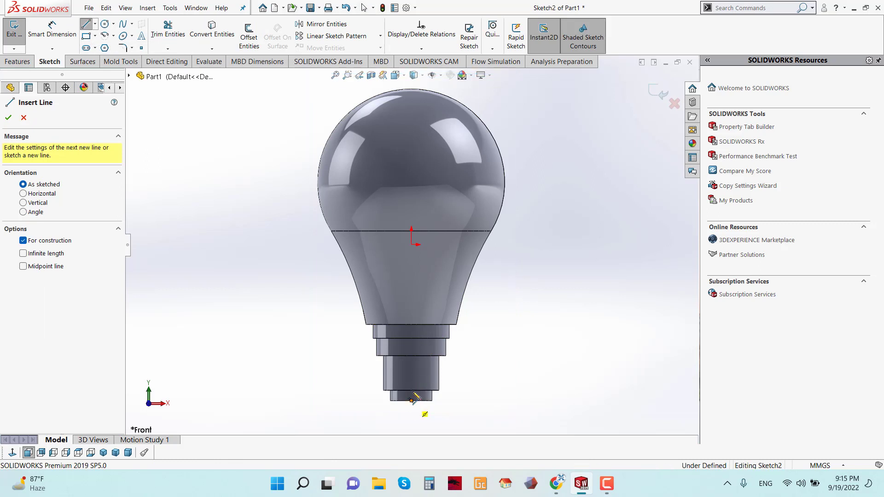
pyautogui.click(412, 374)
pyautogui.rightClick(544, 267)
pyautogui.click(548, 277)
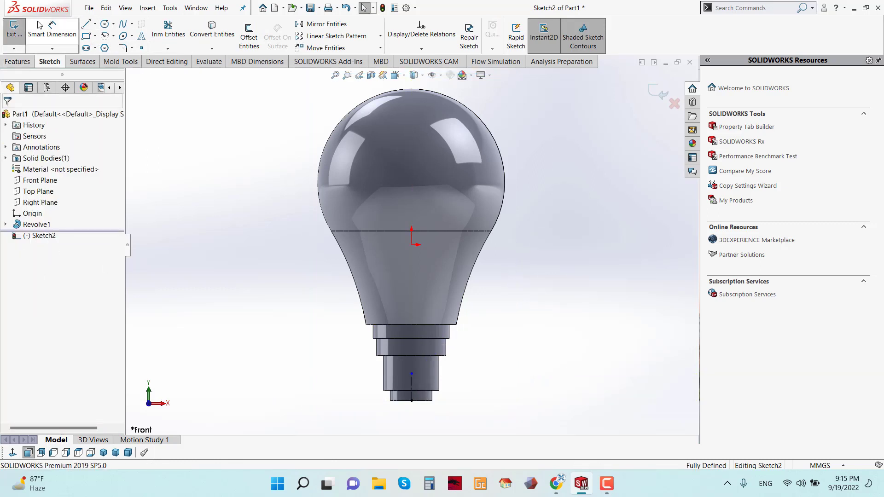
# - Dimension the vertical distance between the centerline's two endpoints as 7 mm
pyautogui.click(412, 374)
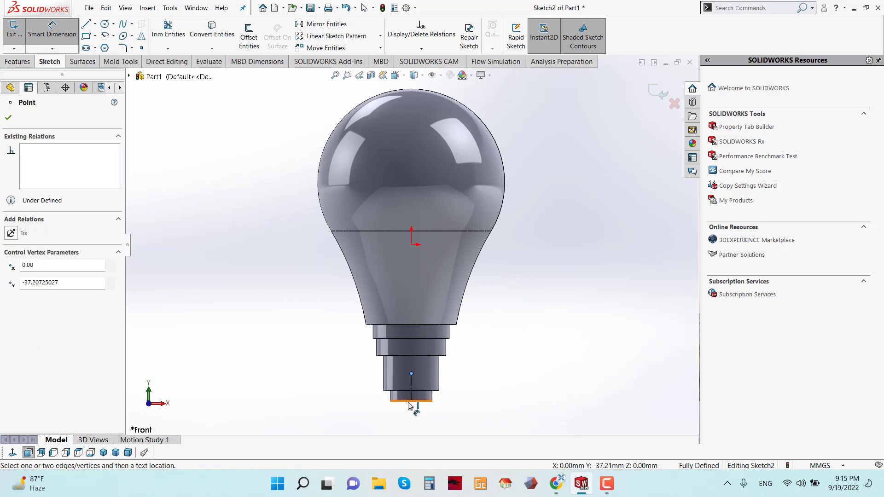
pyautogui.click(411, 401)
pyautogui.click(308, 402)
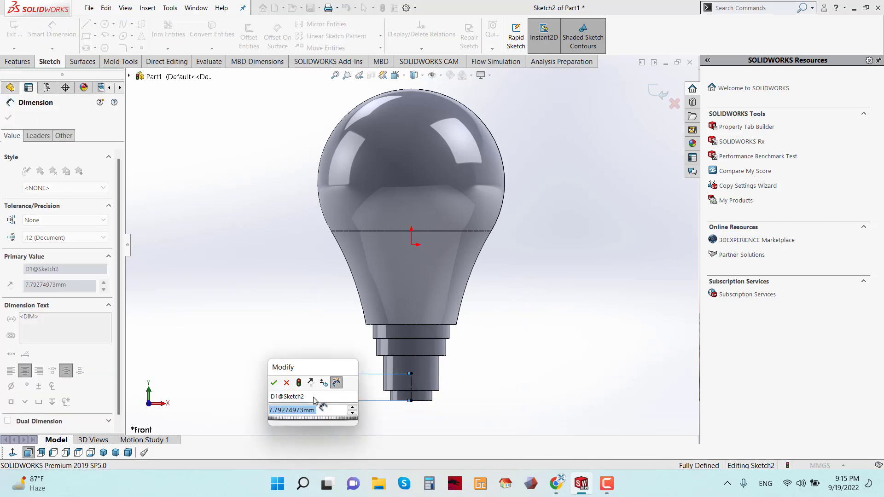
pyautogui.write('7')
pyautogui.click(275, 382)
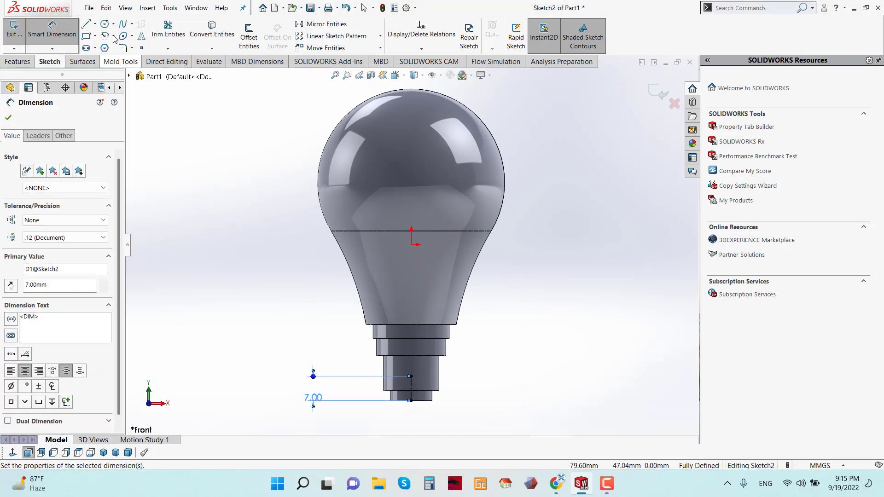
# - Draw a circle of about 3.81 mm radius centered on the upper endpoint of the 7 mm centerline
pyautogui.click(114, 24)
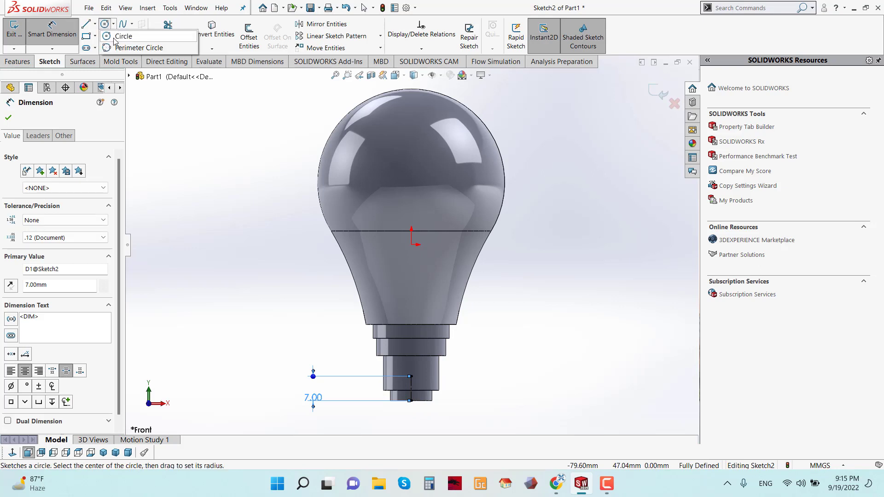
pyautogui.click(123, 37)
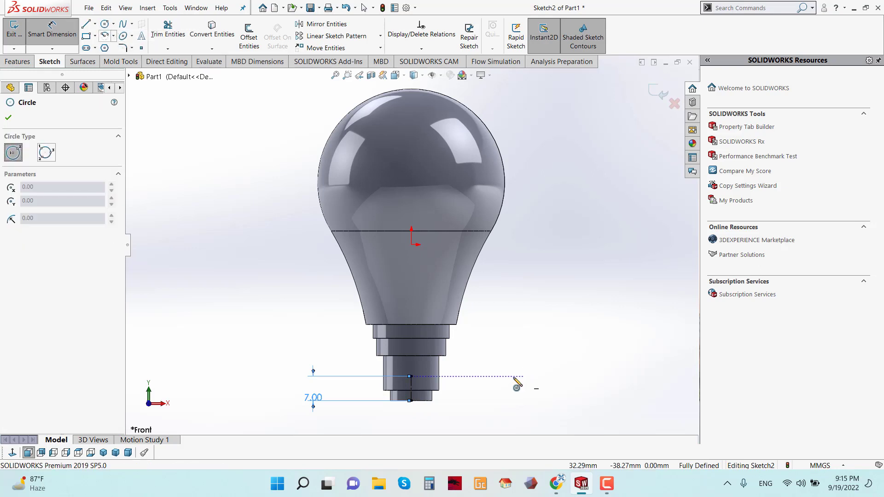
pyautogui.click(411, 377)
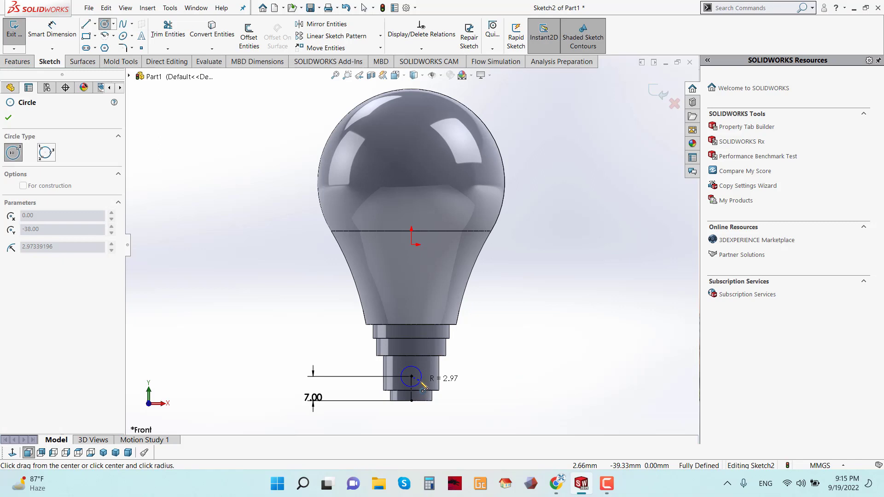
pyautogui.click(420, 386)
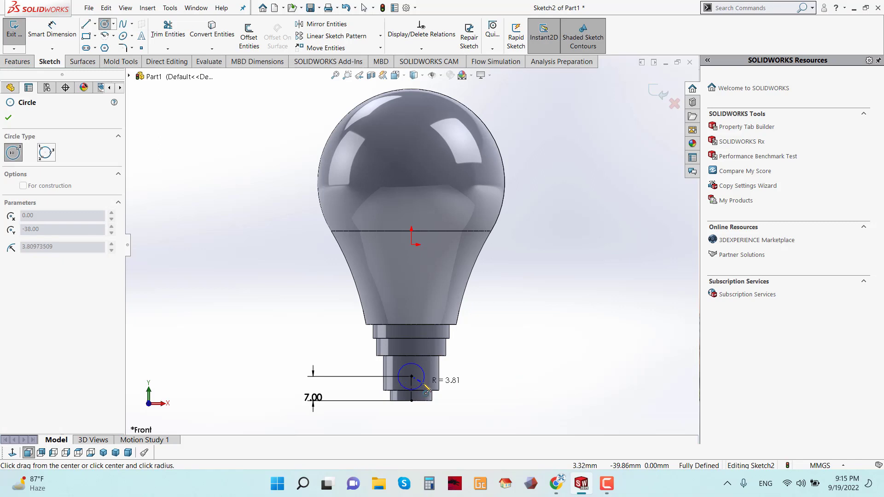
# - Dimension the circle's diameter as 3 mm
pyautogui.click(52, 28)
pyautogui.click(424, 376)
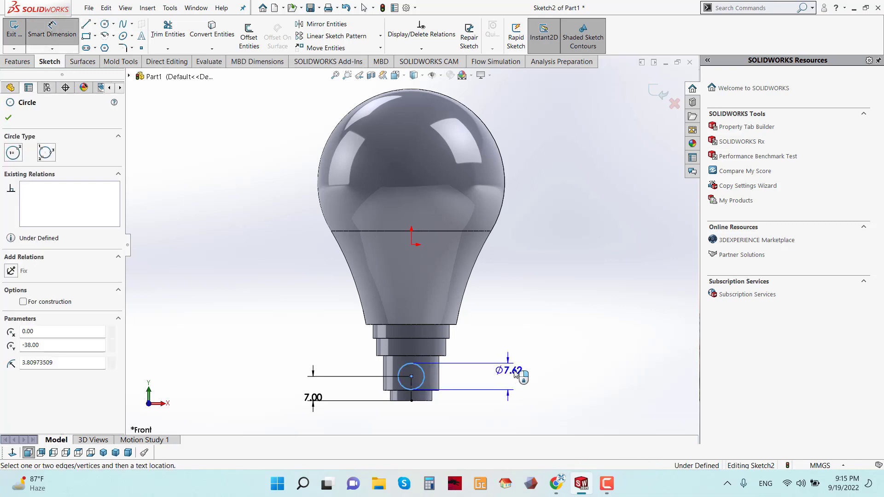
pyautogui.click(557, 380)
pyautogui.write('3')
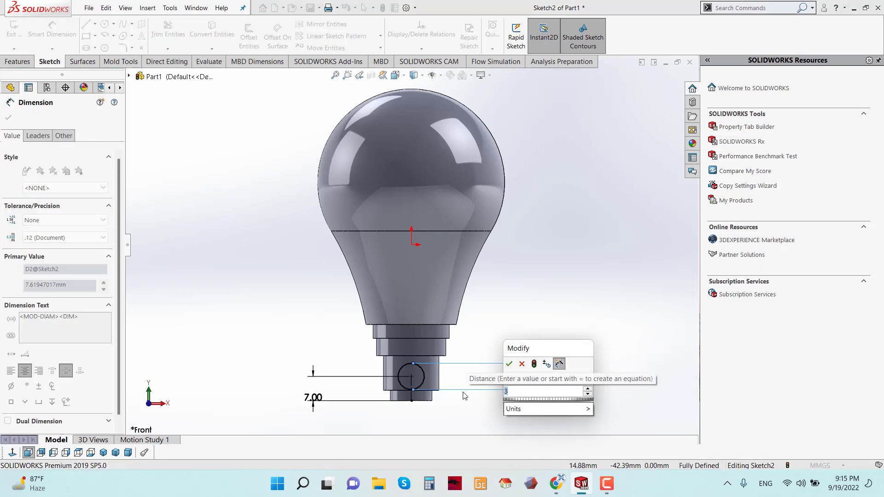
pyautogui.click(509, 365)
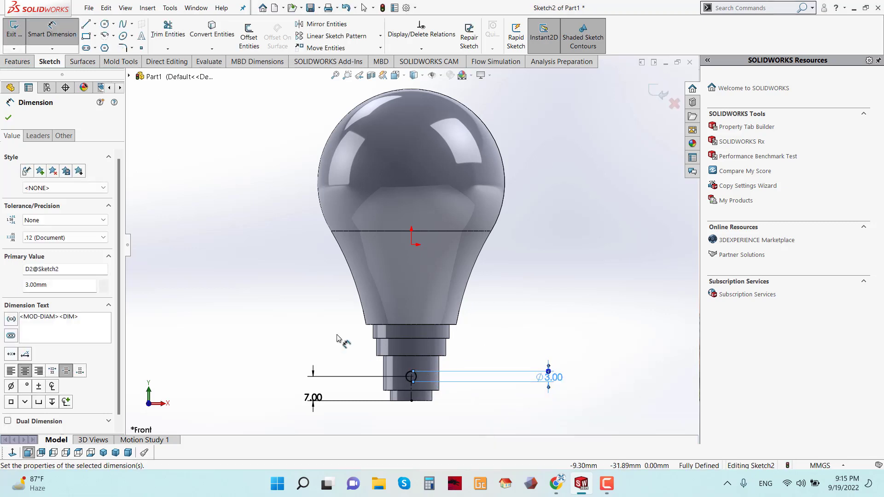
pyautogui.click(8, 118)
# - Extrude the 3 mm circle as a boss to a total depth of 20 mm with the Mid Plane end condition, merging the result
pyautogui.click(21, 63)
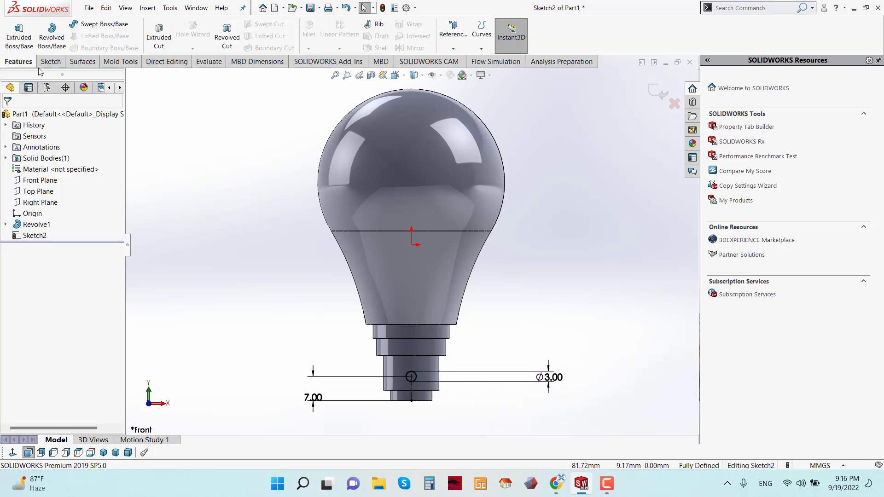
pyautogui.click(20, 44)
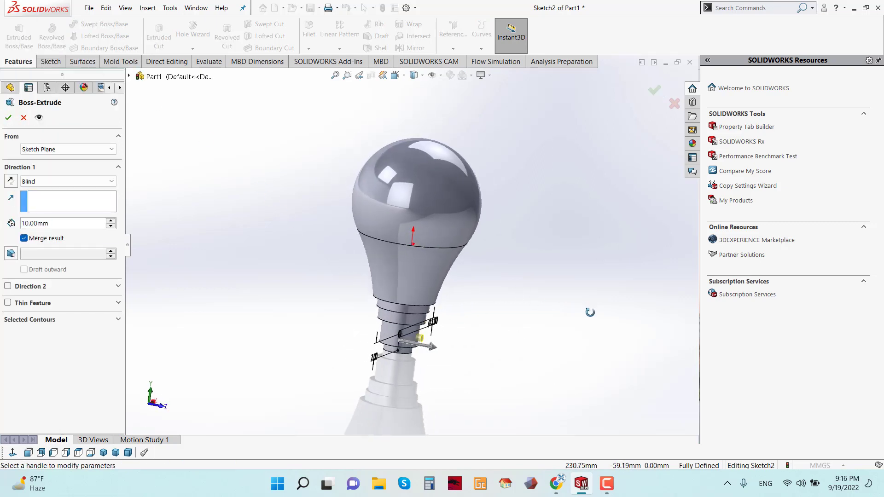
pyautogui.click(43, 180)
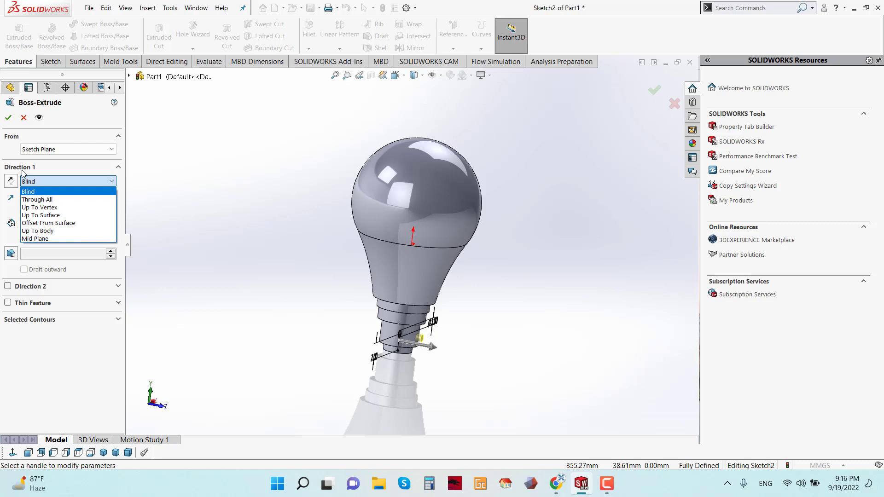
pyautogui.click(35, 238)
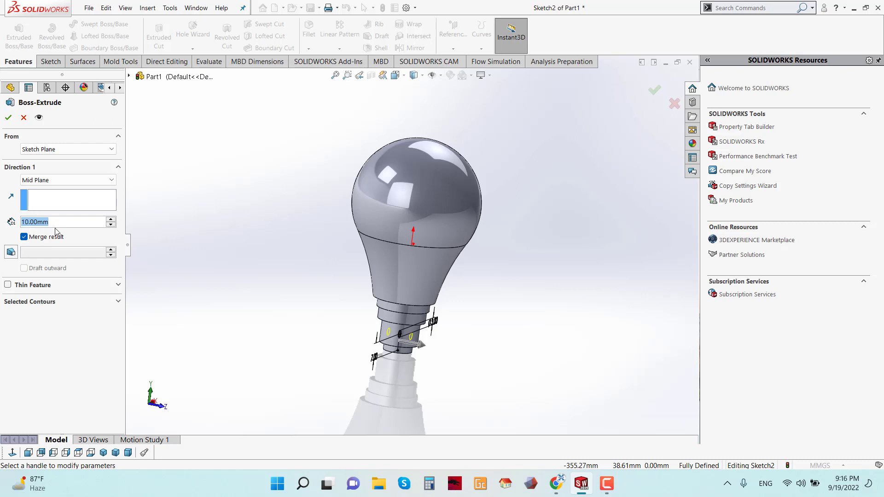
pyautogui.write('20')
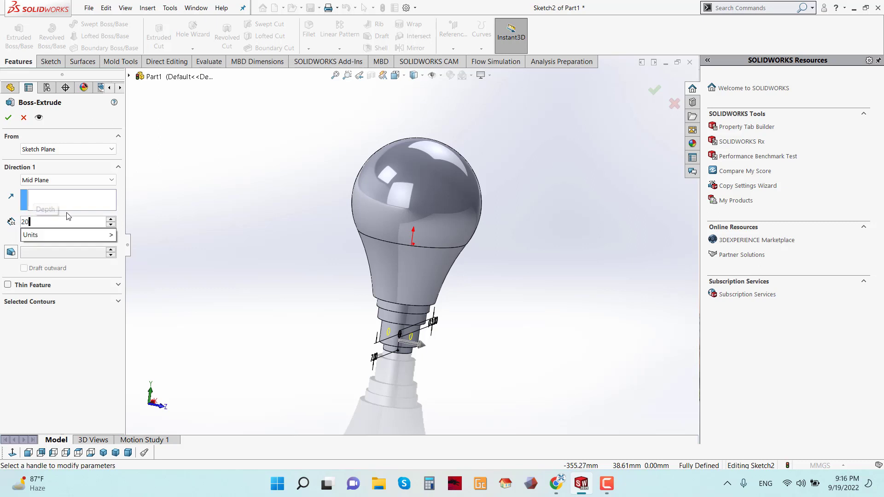
pyautogui.press('Return')
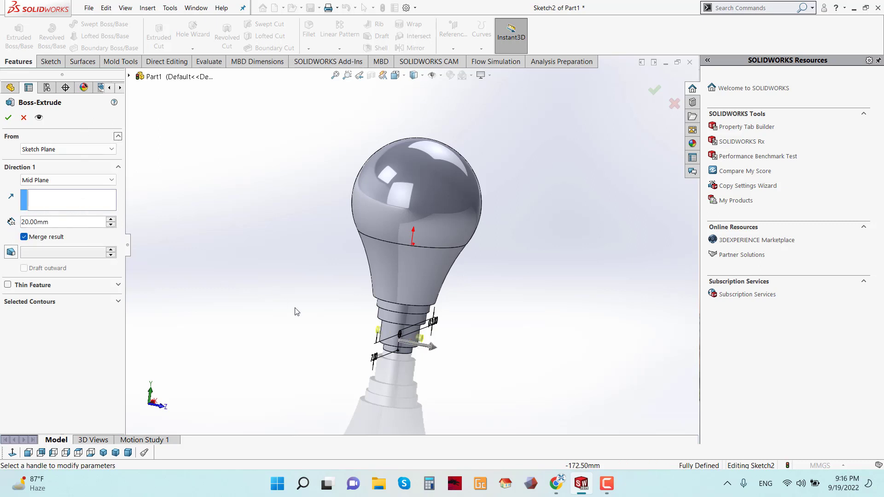
pyautogui.scroll(-3, 399, 317)
pyautogui.moveTo(399, 317); pyautogui.dragTo(309, 299, button='middle')
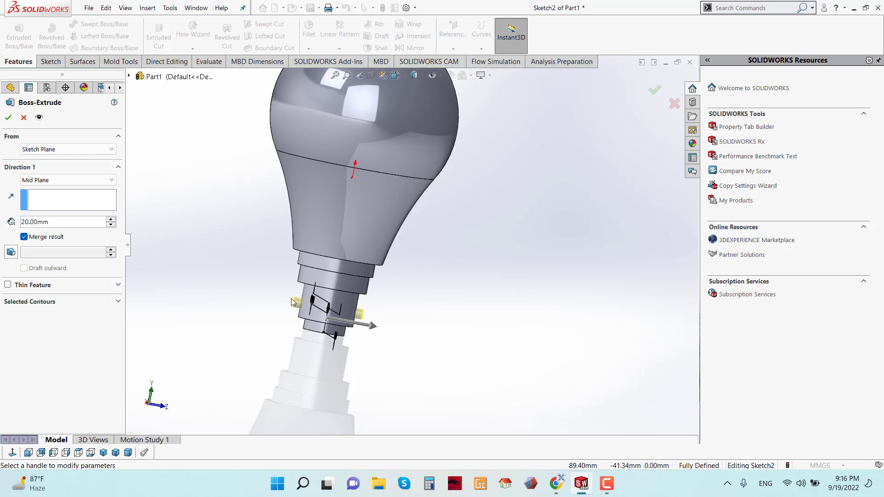
pyautogui.scroll(-1, 272, 300)
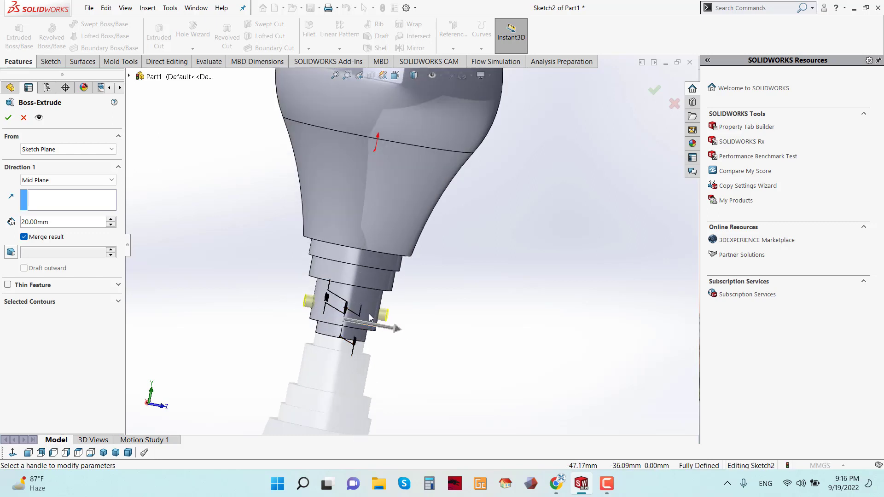
pyautogui.click(8, 117)
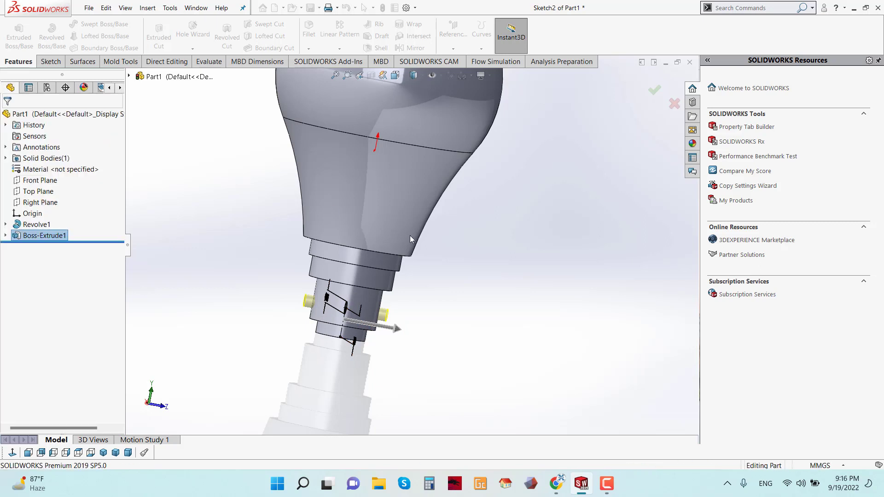
# - Examine the whole bulb and the extruded pins on its base from several angles
pyautogui.scroll(4, 425, 250)
pyautogui.scroll(-2, 434, 161)
pyautogui.moveTo(434, 161); pyautogui.dragTo(489, 182, button='middle')
pyautogui.scroll(-2, 430, 173)
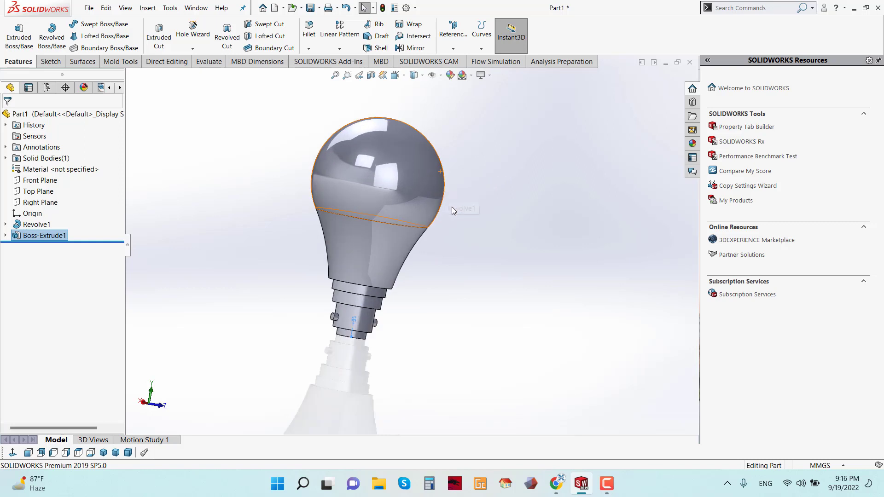
pyautogui.scroll(-2, 436, 161)
pyautogui.moveTo(495, 185); pyautogui.dragTo(511, 134, button='middle')
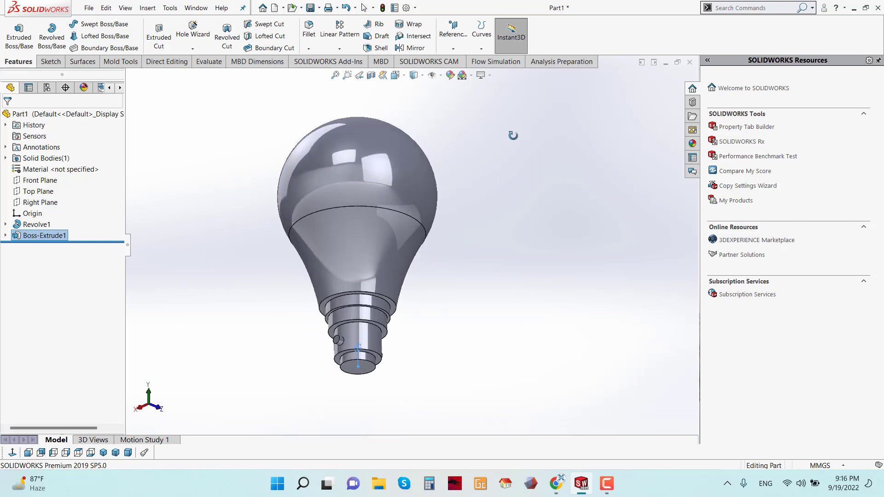
pyautogui.scroll(-2, 414, 252)
pyautogui.scroll(-2, 459, 285)
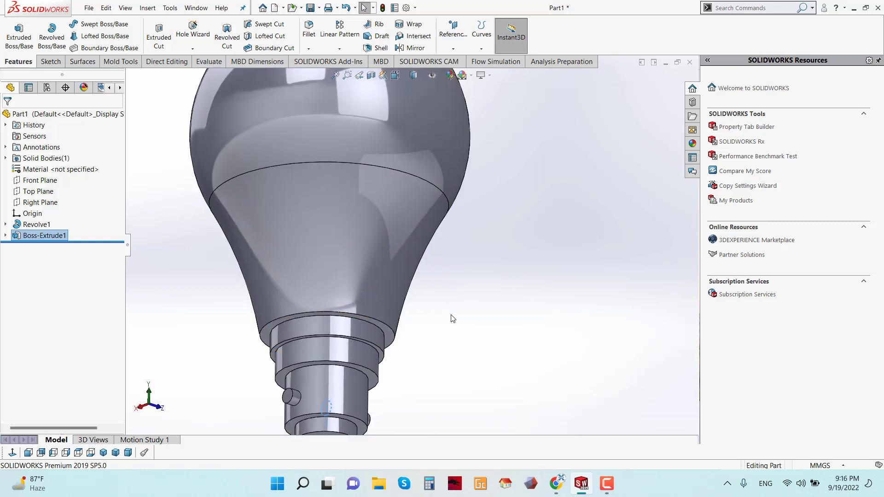
# - Start a symmetric fillet on the bottom edge of the tapered bulb body with a 3 mm radius
pyautogui.click(309, 43)
pyautogui.scroll(-2, 401, 347)
pyautogui.scroll(-2, 422, 316)
pyautogui.scroll(2, 422, 316)
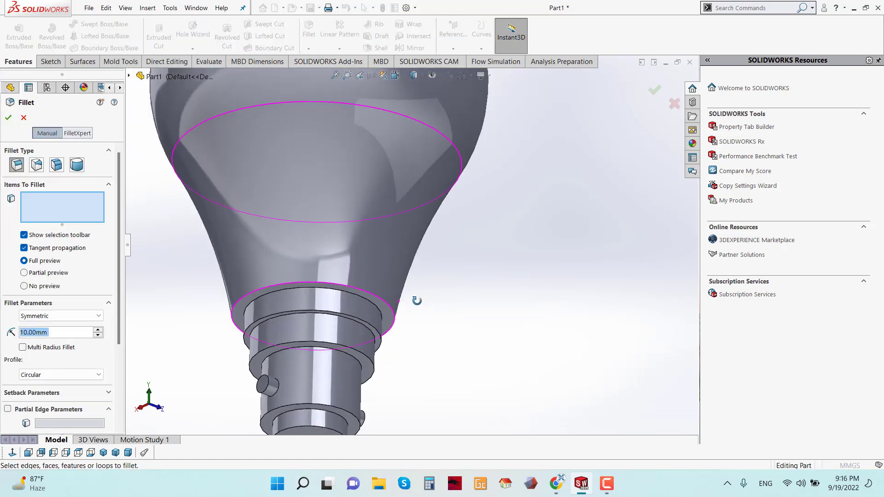
pyautogui.scroll(2, 425, 319)
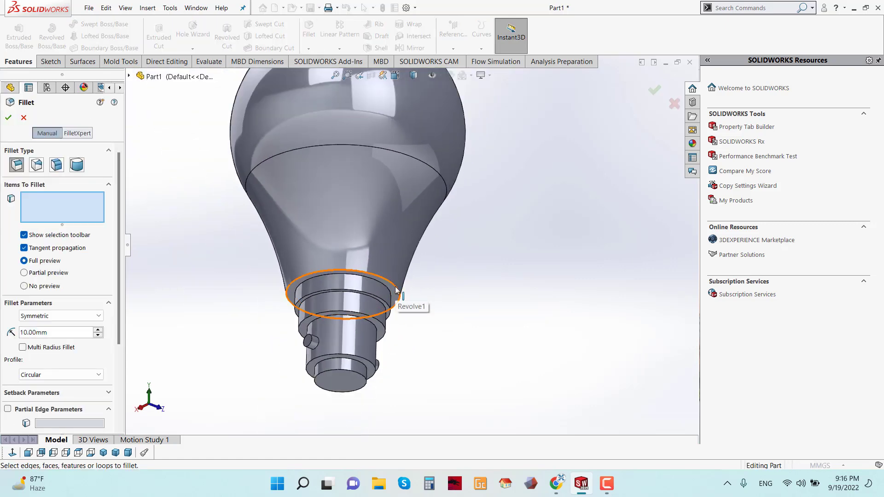
pyautogui.click(396, 290)
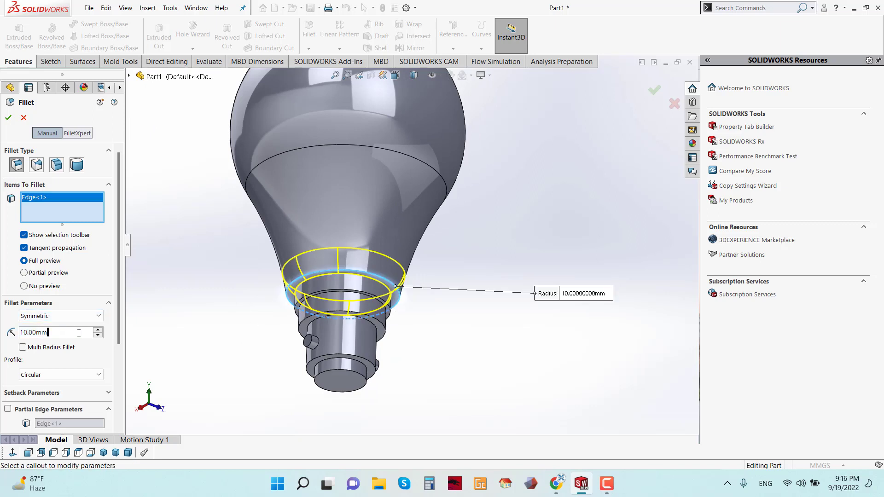
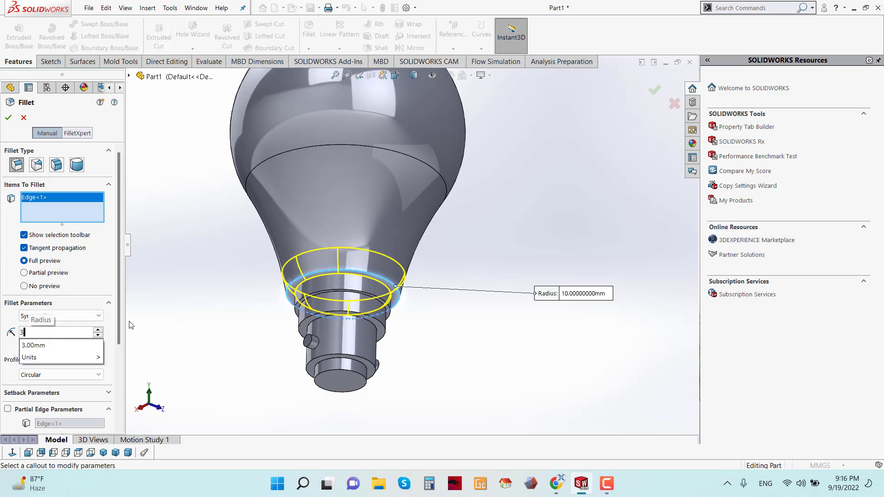
pyautogui.press('Return')
# - Add the bottom outer edges of both stepped collars below the body to the 3 mm fillet and apply it
pyautogui.scroll(-5, 330, 288)
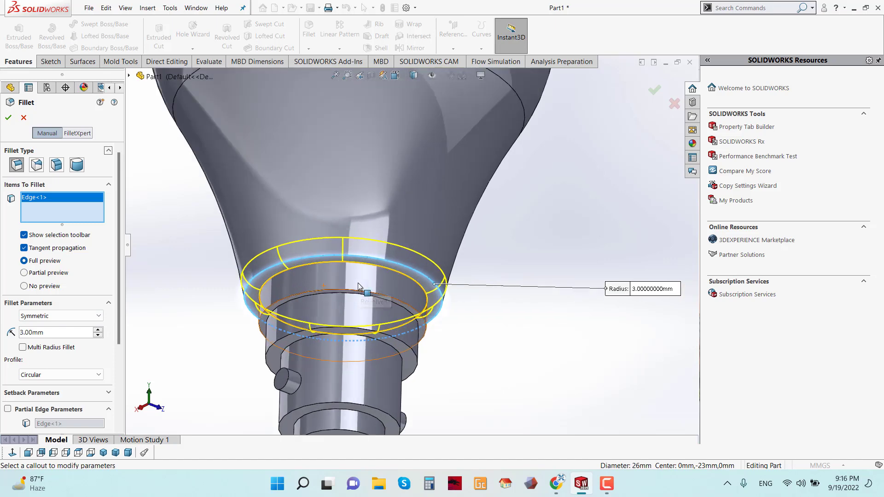
pyautogui.scroll(-2, 337, 292)
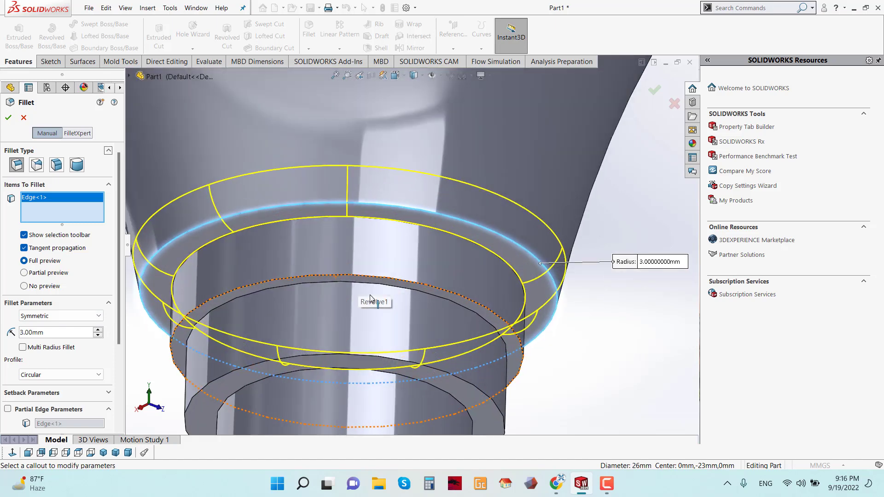
pyautogui.scroll(-2, 367, 341)
pyautogui.click(367, 340)
pyautogui.scroll(3, 375, 346)
pyautogui.moveTo(387, 348); pyautogui.dragTo(488, 300, button='middle')
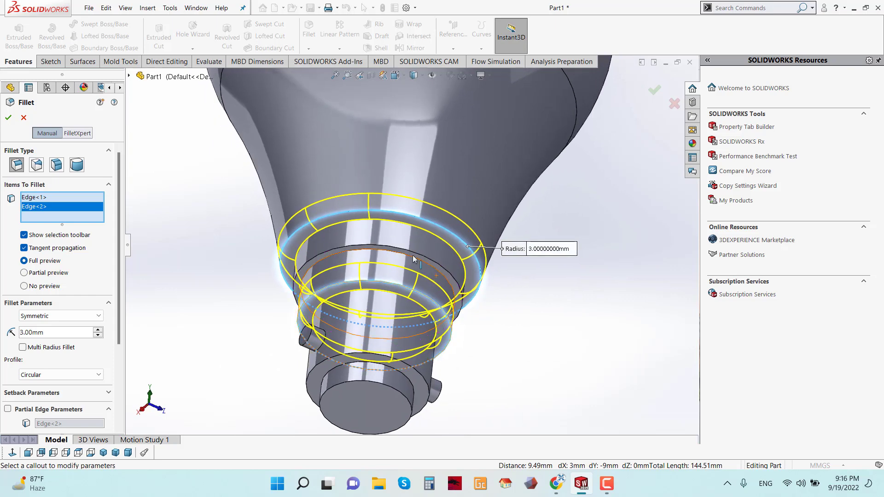
pyautogui.scroll(-3, 404, 256)
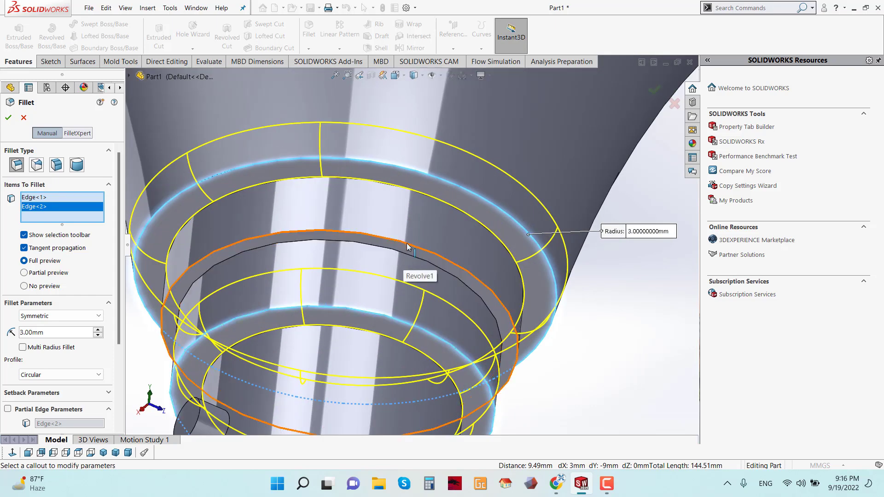
pyautogui.click(405, 251)
pyautogui.scroll(1, 421, 263)
pyautogui.moveTo(421, 263); pyautogui.dragTo(401, 217, button='middle')
pyautogui.click(8, 118)
# - Fillet the bottom edge of the 12 mm diameter tip at the end of the base with a 2.5 mm radius
pyautogui.scroll(5, 412, 259)
pyautogui.moveTo(413, 259); pyautogui.dragTo(501, 312, button='middle')
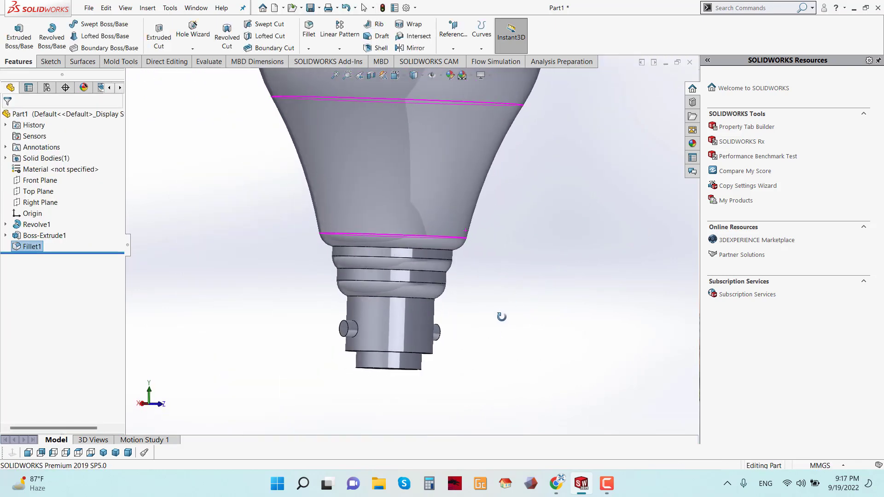
pyautogui.scroll(-3, 499, 301)
pyautogui.moveTo(444, 369); pyautogui.dragTo(390, 367, button='middle')
pyautogui.click(378, 381)
pyautogui.click(308, 30)
pyautogui.moveTo(469, 392); pyautogui.dragTo(476, 318, button='middle')
pyautogui.doubleClick(59, 334)
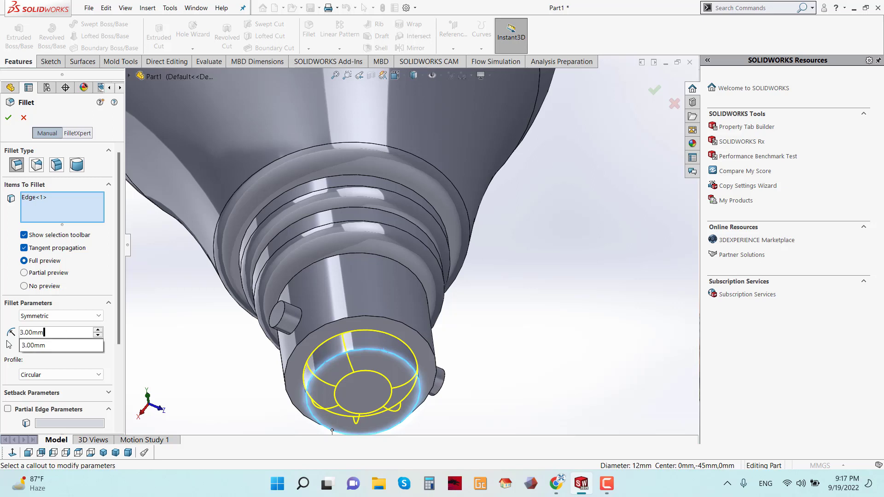
pyautogui.write('2.5')
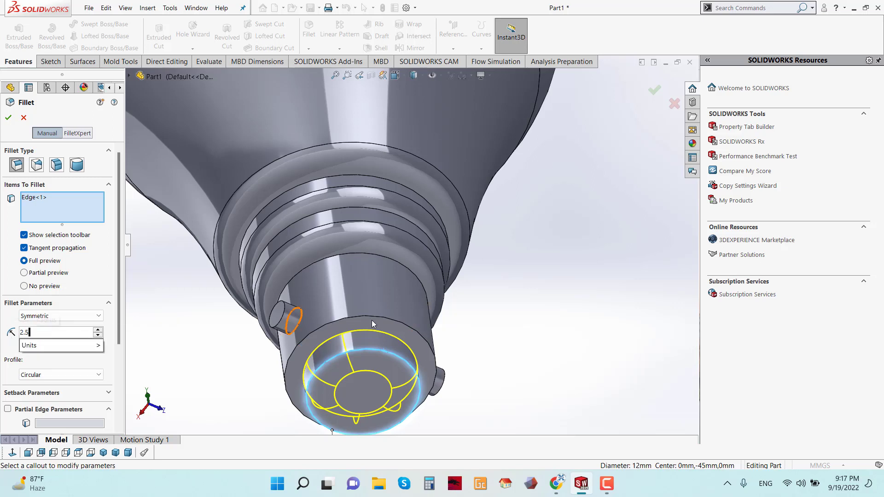
pyautogui.press('Return')
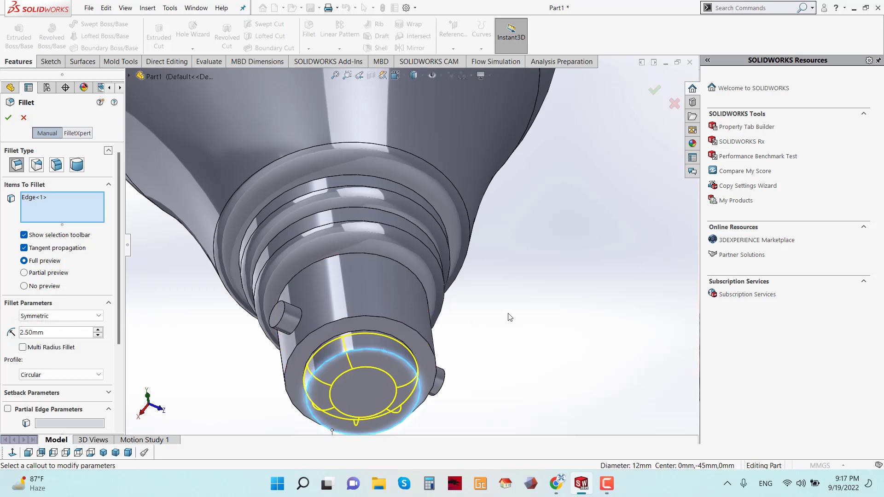
pyautogui.click(8, 118)
# - Fillet the bottom outer edge of the cylindrical base section carrying the pins with a 3 mm radius
pyautogui.scroll(3, 366, 325)
pyautogui.moveTo(539, 292); pyautogui.dragTo(458, 320, button='middle')
pyautogui.scroll(-3, 459, 320)
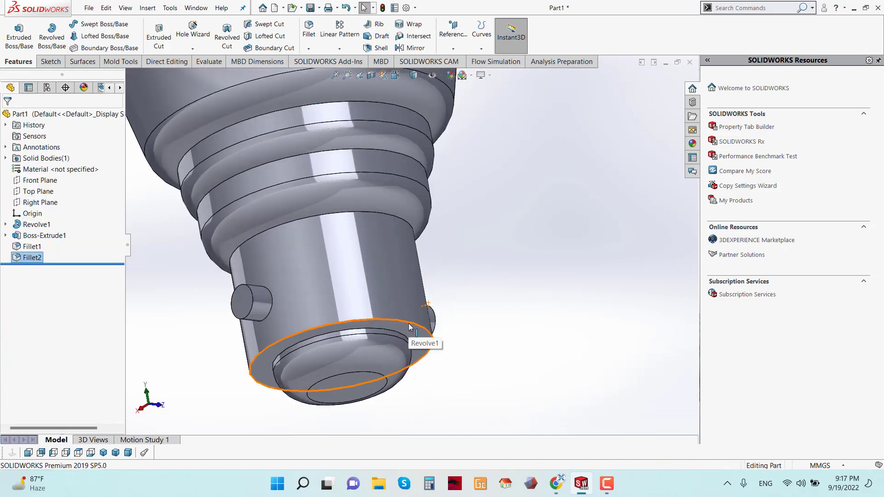
pyautogui.click(409, 327)
pyautogui.click(309, 29)
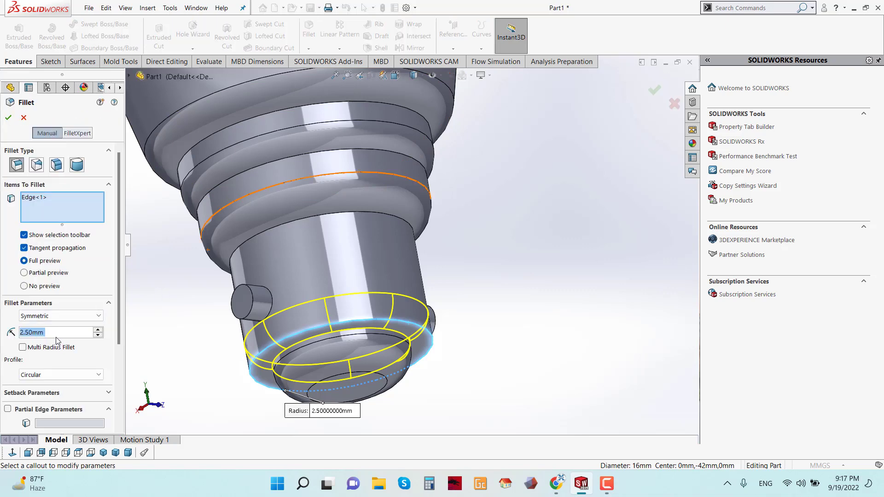
pyautogui.write('3')
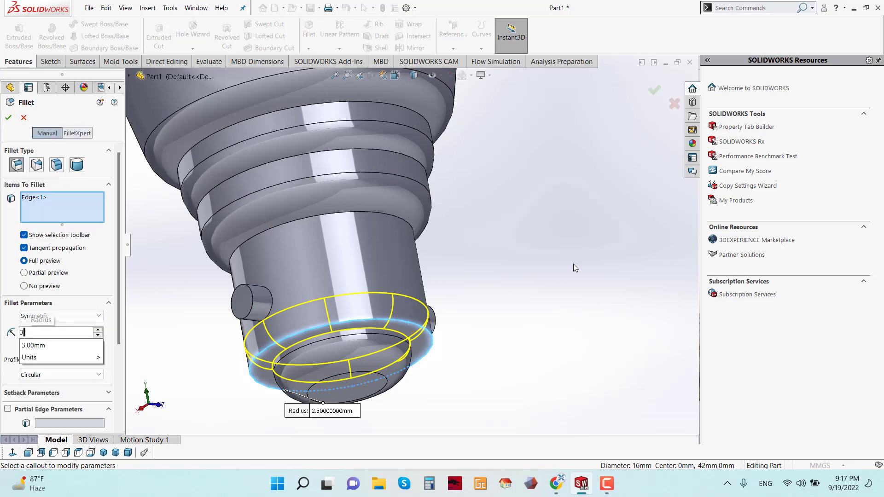
pyautogui.press('Return')
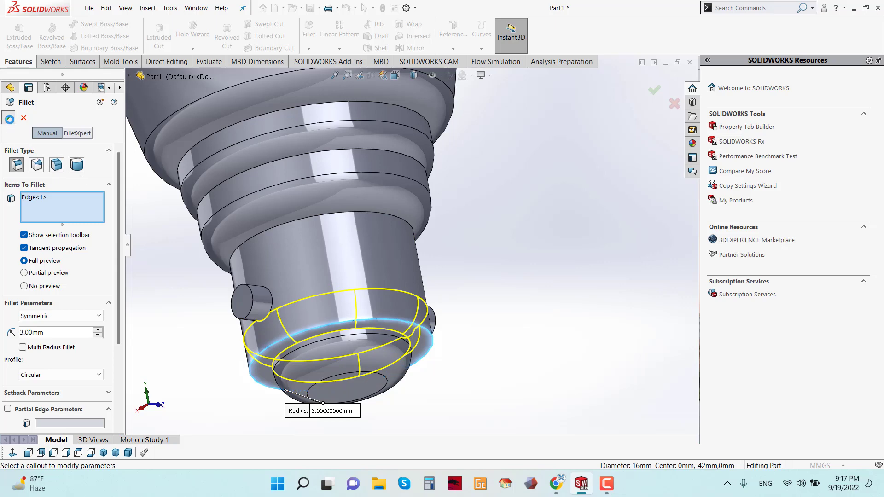
# - Apply the 3 mm fillet to the lower edge of the pin-carrying base section and inspect the rounded base
pyautogui.press('Return')
pyautogui.moveTo(470, 263); pyautogui.dragTo(459, 306, button='middle')
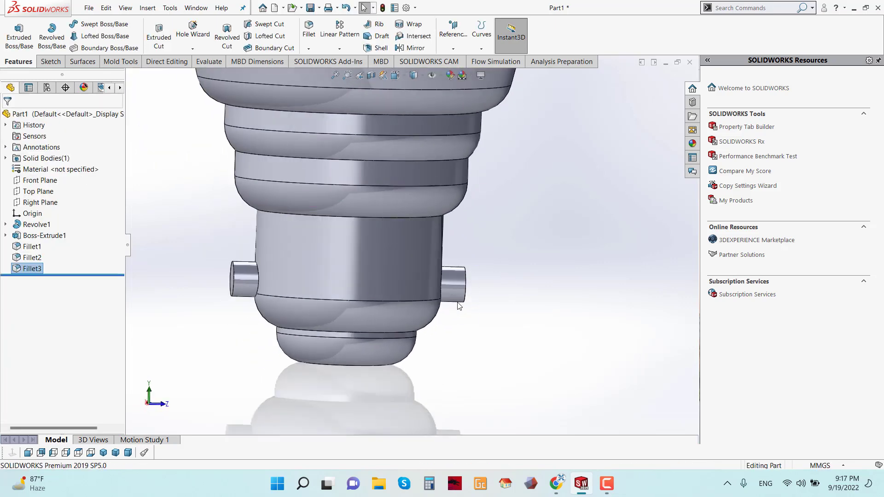
pyautogui.scroll(3, 461, 258)
pyautogui.scroll(-6, 450, 268)
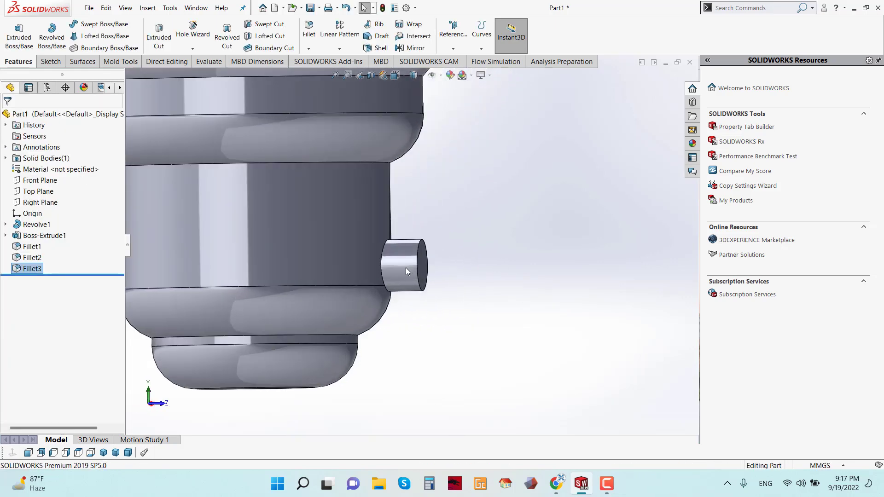
pyautogui.moveTo(421, 264); pyautogui.dragTo(312, 323, button='middle')
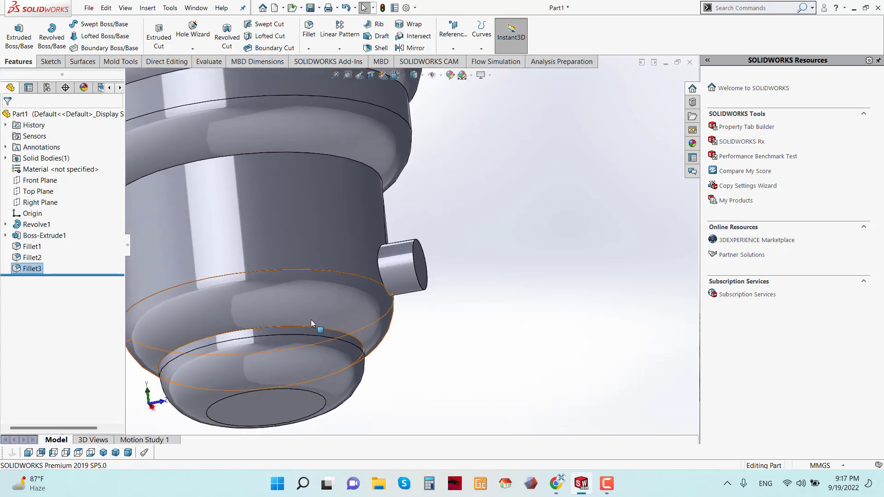
# - Edit the fillet under the pin-carrying base section and set its radius to 2 mm
pyautogui.moveTo(394, 330); pyautogui.dragTo(363, 279, button='middle')
pyautogui.rightClick(363, 279)
pyautogui.click(371, 208)
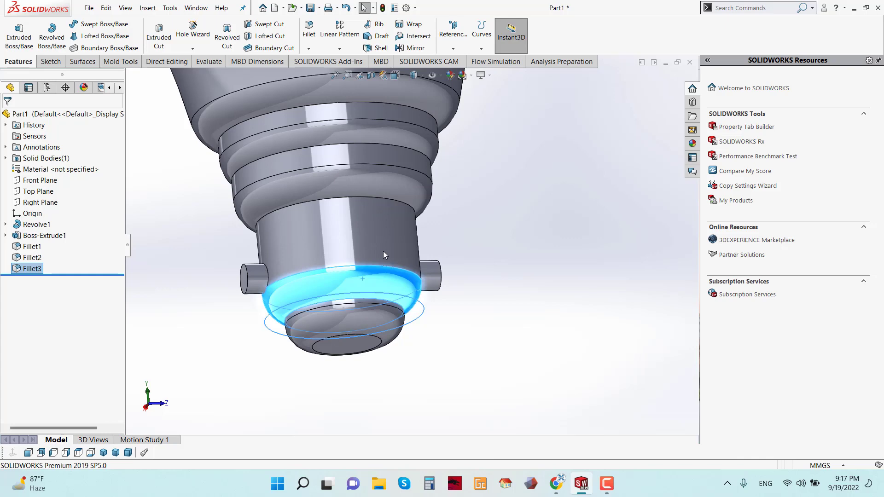
pyautogui.click(67, 319)
pyautogui.write('2')
pyautogui.press('Return')
pyautogui.click(8, 117)
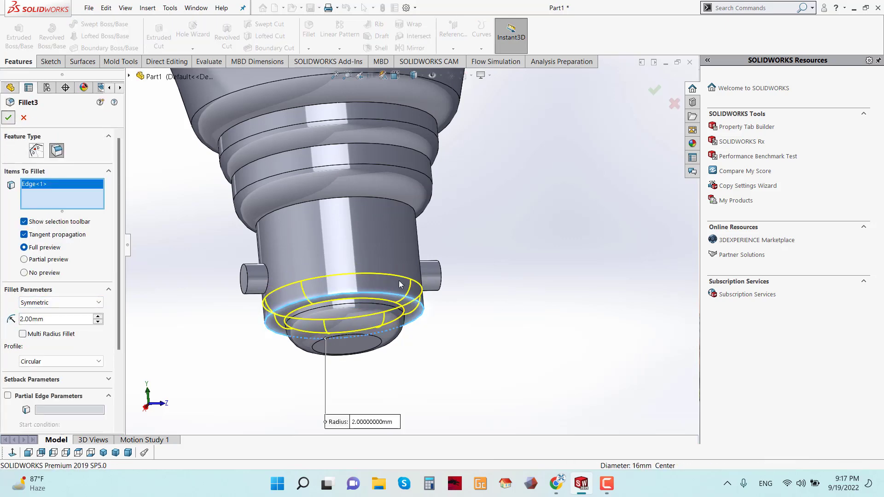
# - Apply the clear glass appearance from the Gloss glass category to the bulb's upper globe face
pyautogui.moveTo(450, 261); pyautogui.dragTo(463, 296, button='middle')
pyautogui.scroll(10, 463, 296)
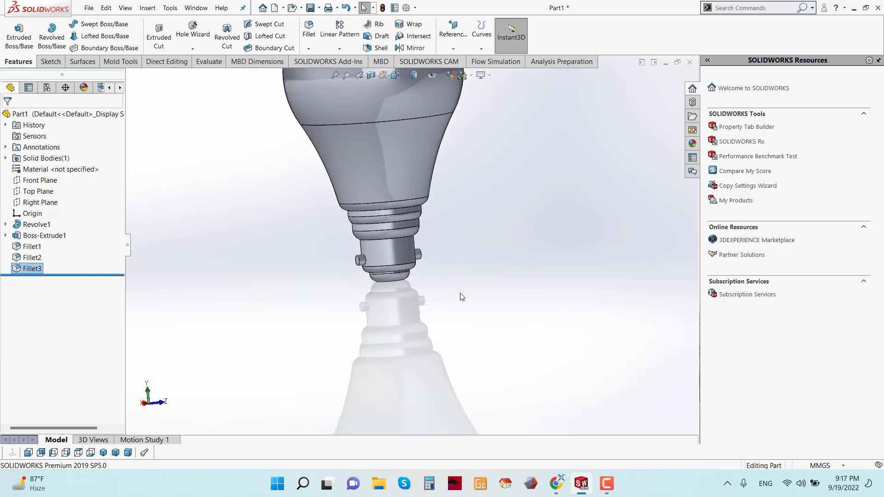
pyautogui.moveTo(478, 154)
pyautogui.mouseDown(button='middle')
pyautogui.moveTo(595, 134)
pyautogui.moveTo(411, 143)
pyautogui.moveTo(462, 146)
pyautogui.mouseUp(button='middle')
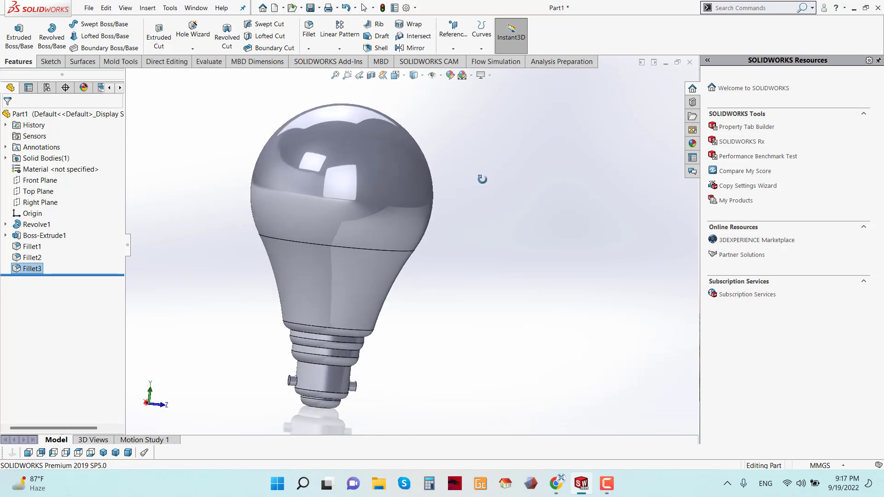
pyautogui.rightClick(361, 169)
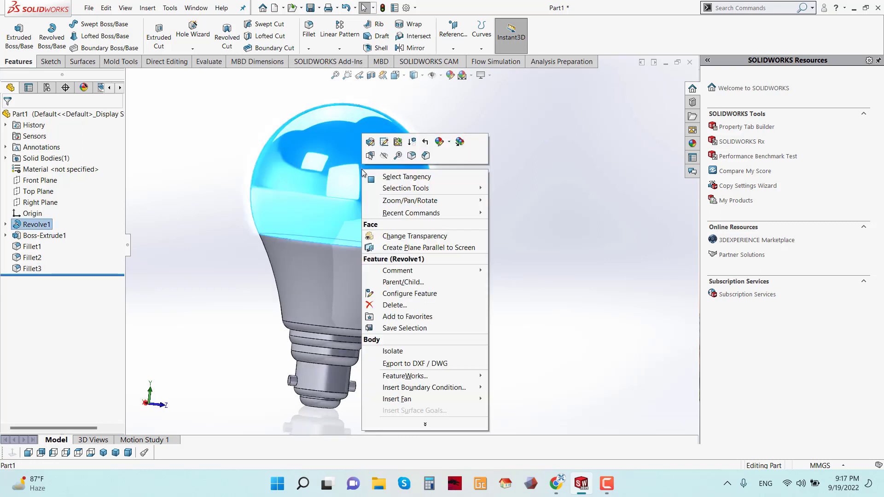
pyautogui.click(449, 144)
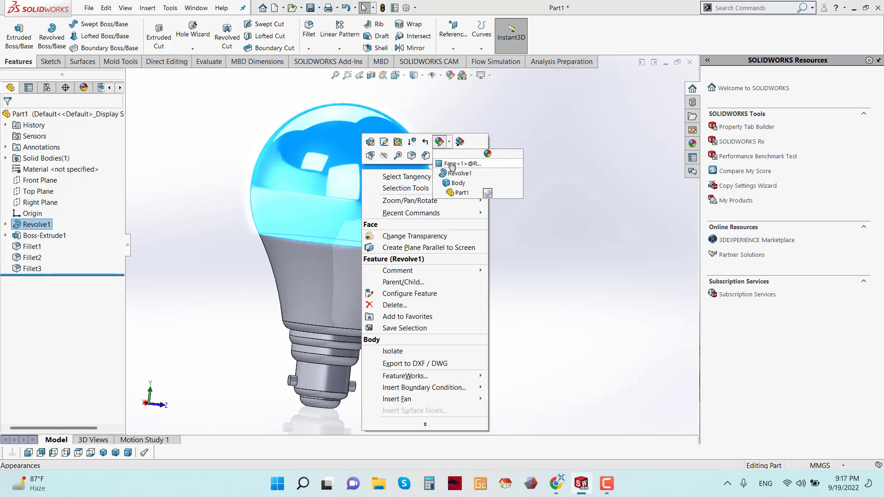
pyautogui.click(452, 165)
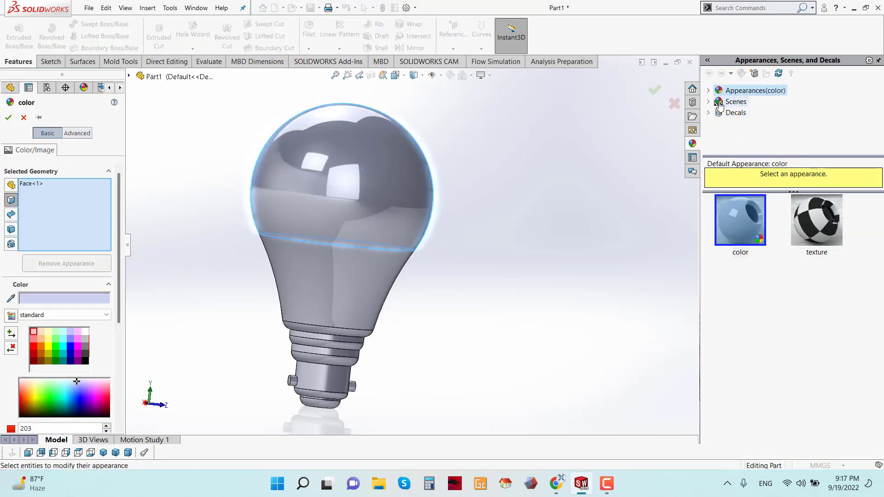
pyautogui.click(708, 92)
pyautogui.scroll(-1, 730, 131)
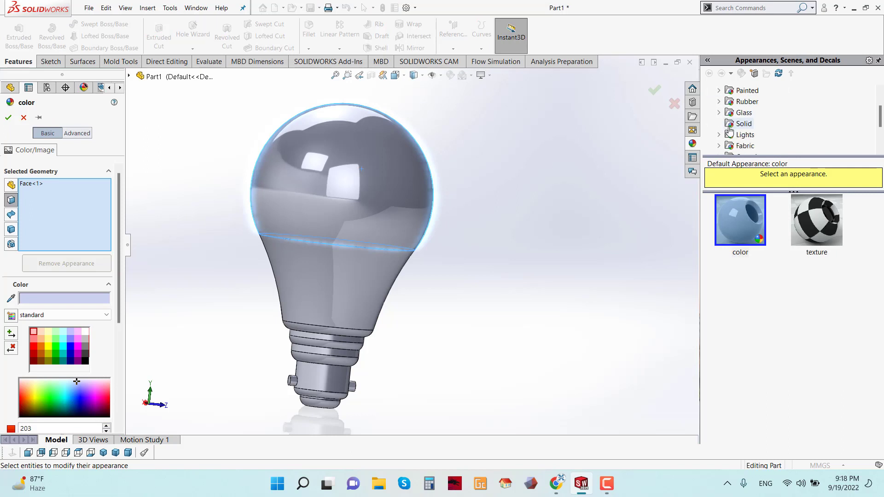
pyautogui.click(720, 114)
pyautogui.click(746, 125)
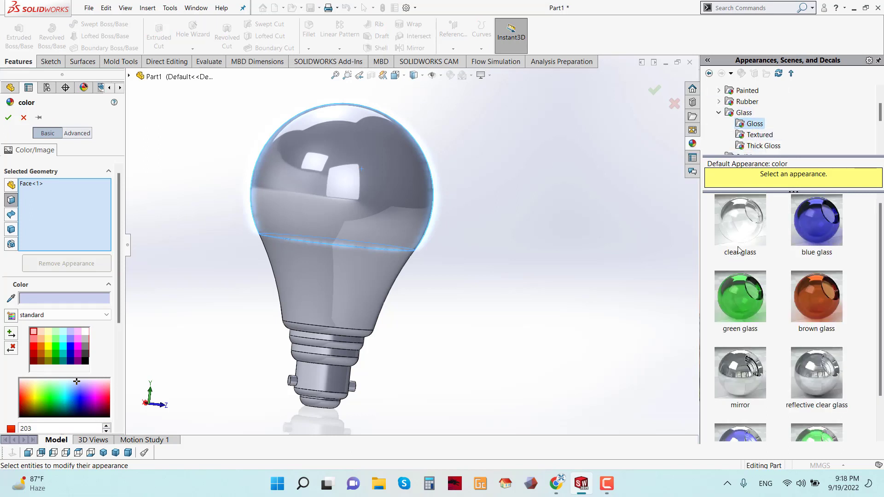
pyautogui.click(748, 238)
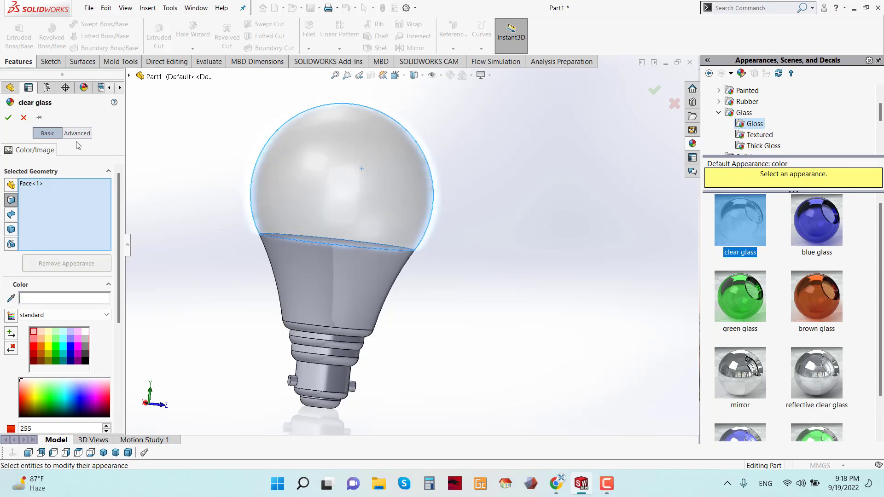
pyautogui.press('Return')
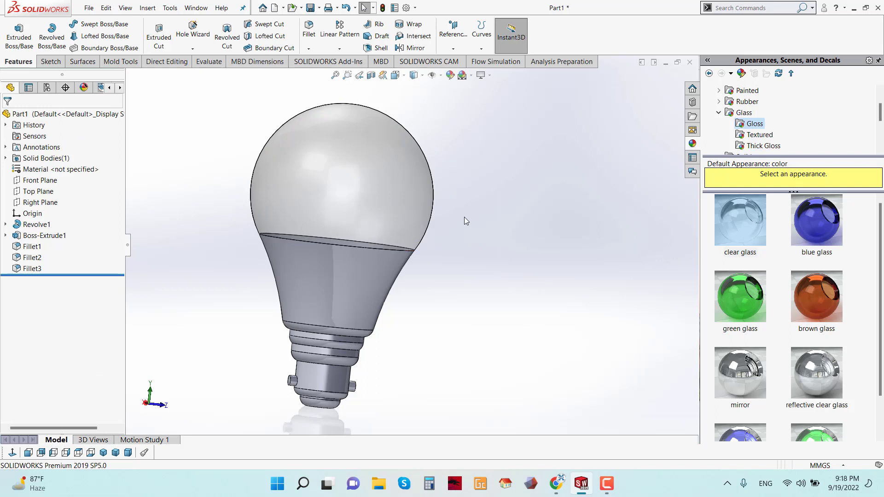
# - Assign the polished aluminum appearance to the tapered body face below the glass globe
pyautogui.moveTo(459, 253); pyautogui.dragTo(352, 260, button='middle')
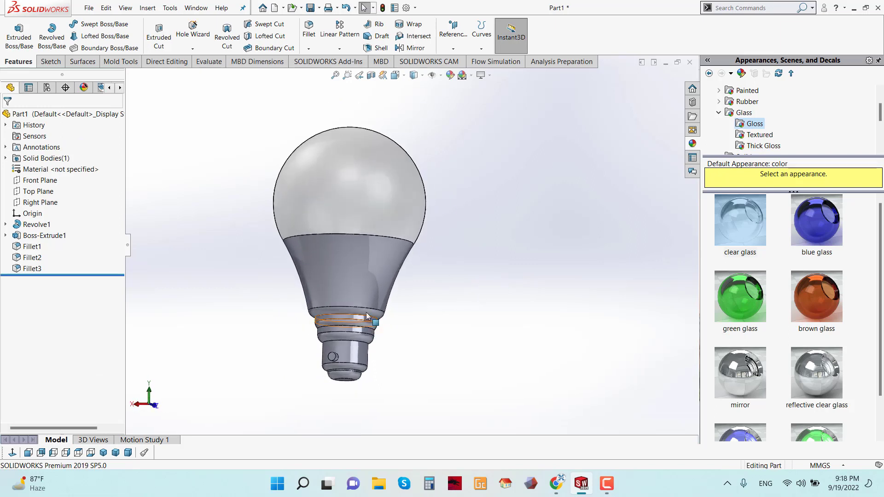
pyautogui.scroll(-2, 467, 310)
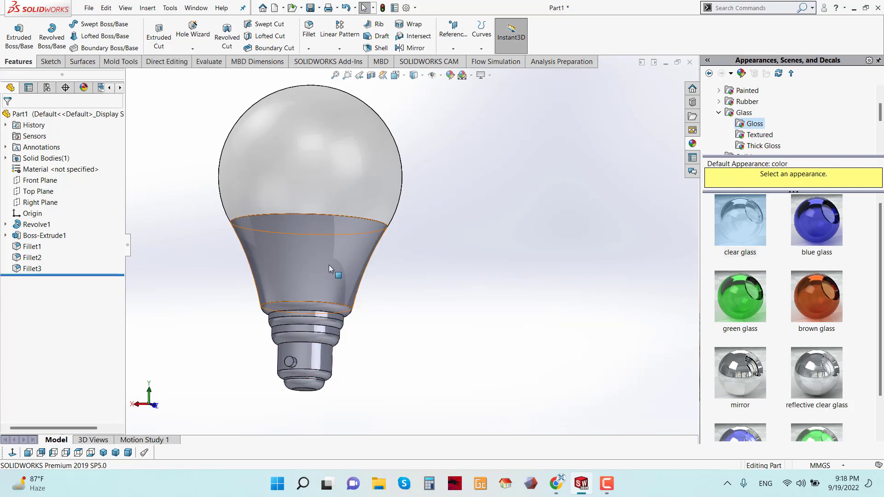
pyautogui.click(306, 260)
pyautogui.rightClick(305, 258)
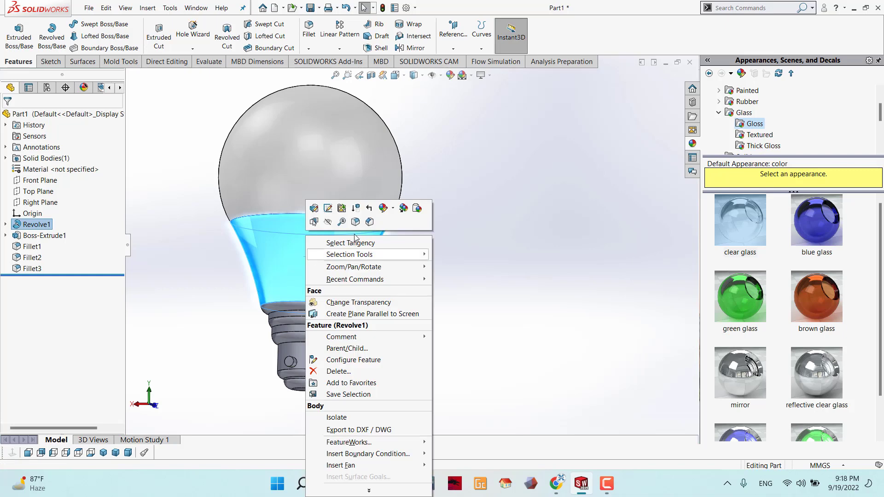
pyautogui.click(392, 209)
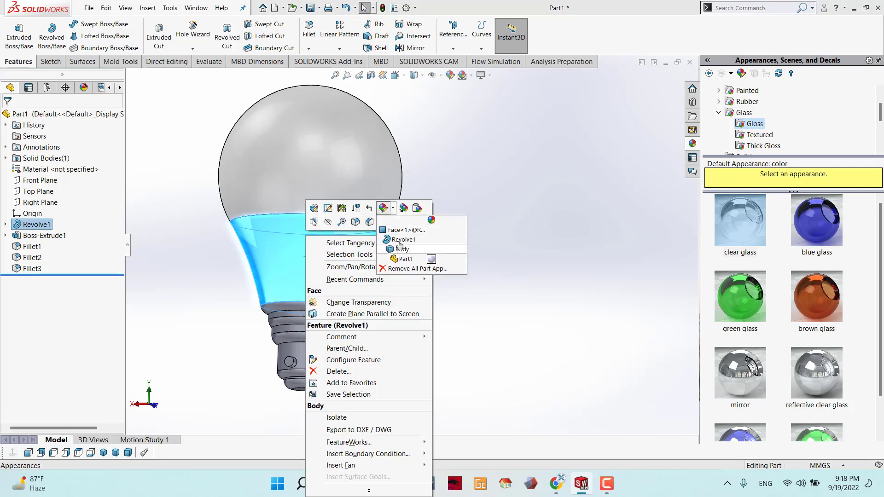
pyautogui.click(398, 232)
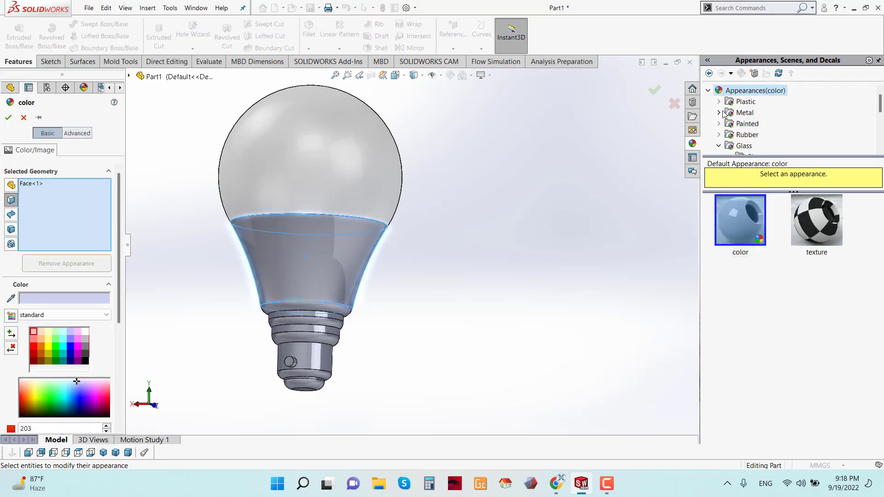
pyautogui.click(721, 112)
pyautogui.click(759, 124)
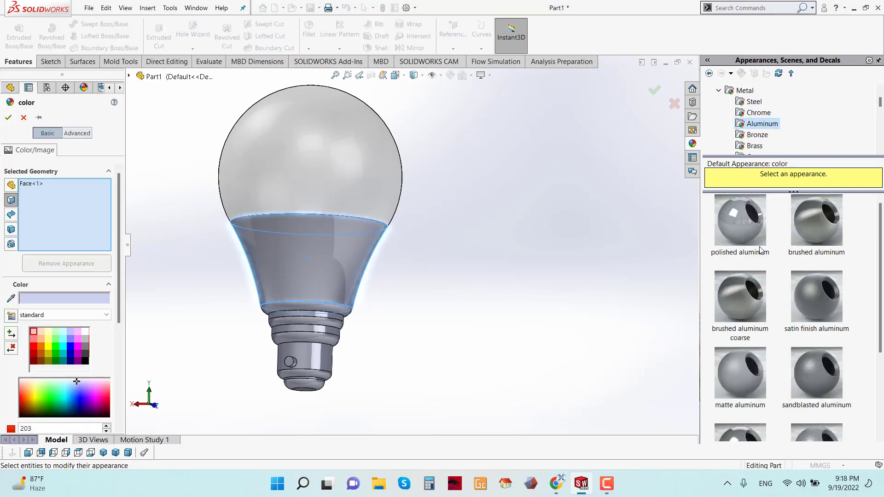
pyautogui.click(742, 234)
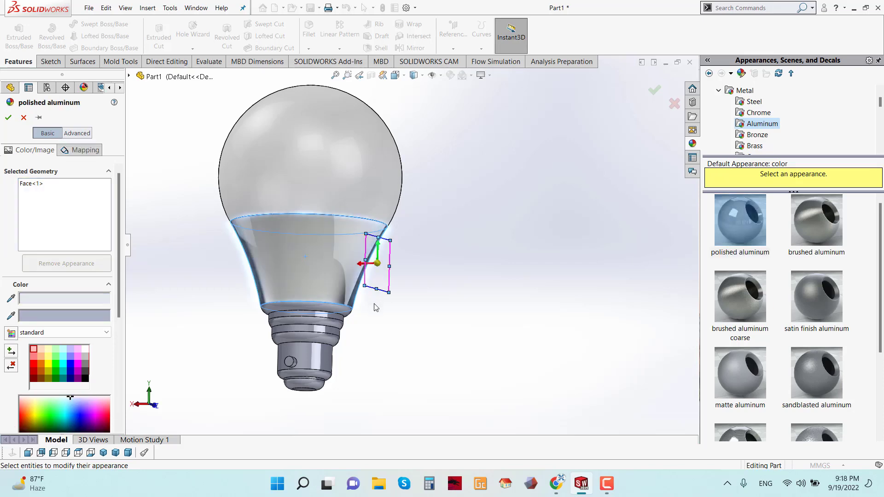
# - Extend the polished aluminum appearance to the fillet below the tapered body and the stepped collar faces
pyautogui.scroll(-3, 315, 341)
pyautogui.click(77, 220)
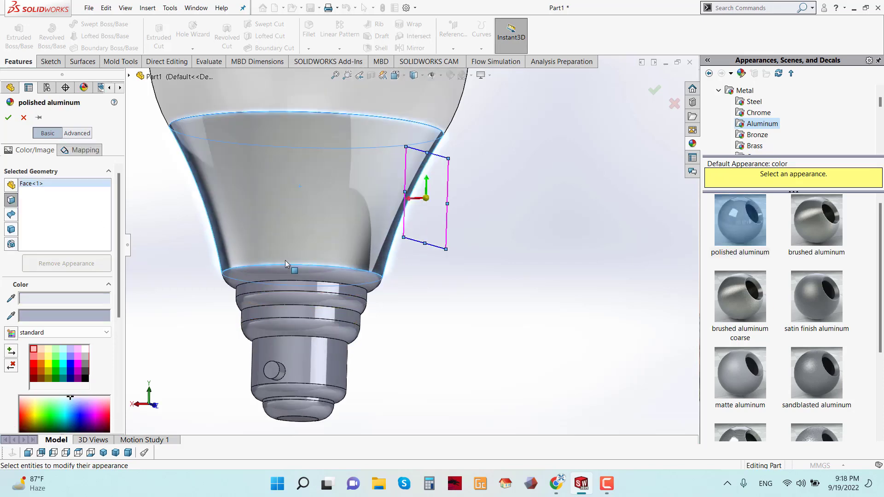
pyautogui.press('Delete')
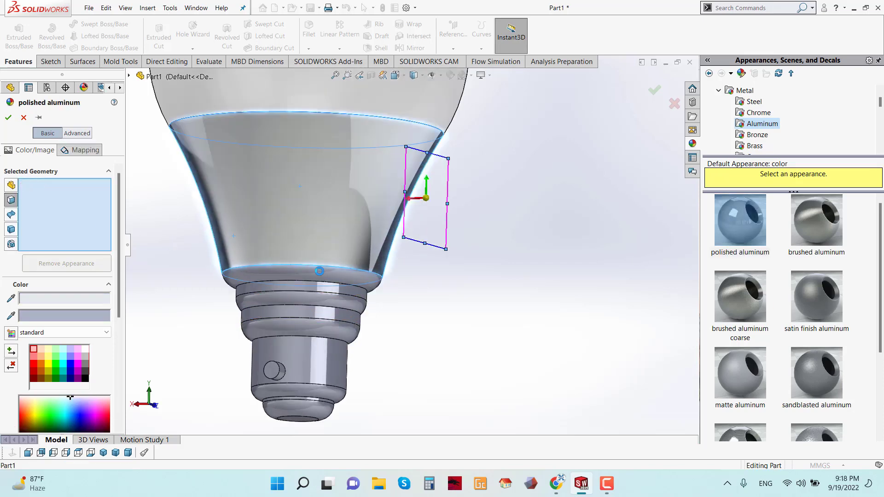
pyautogui.click(320, 288)
pyautogui.scroll(-1, 319, 289)
pyautogui.click(315, 299)
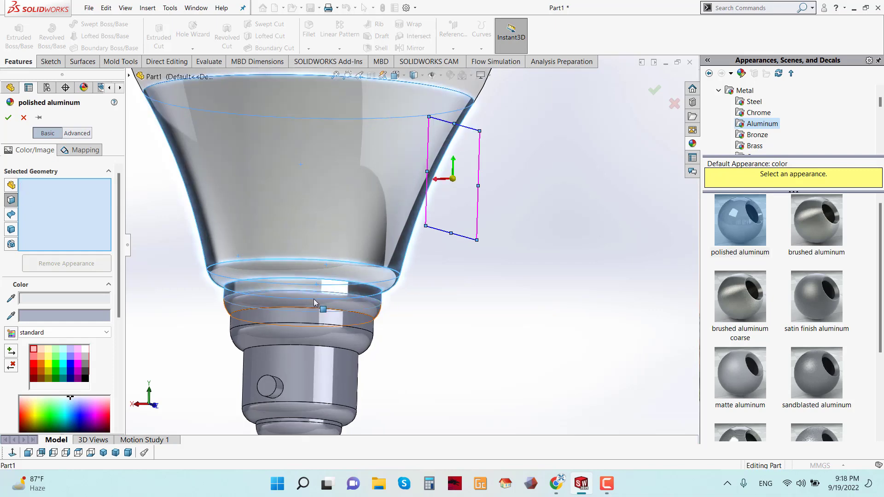
pyautogui.click(316, 308)
pyautogui.click(312, 323)
pyautogui.click(312, 339)
# - Add the pin-carrying base section, both bayonet pins and the tip to the polished aluminum selection and apply the appearance
pyautogui.moveTo(313, 340); pyautogui.dragTo(371, 310, button='middle')
pyautogui.click(369, 313)
pyautogui.scroll(-2, 355, 343)
pyautogui.moveTo(355, 343); pyautogui.dragTo(313, 307, button='middle')
pyautogui.click(348, 312)
pyautogui.scroll(-2, 310, 307)
pyautogui.click(310, 309)
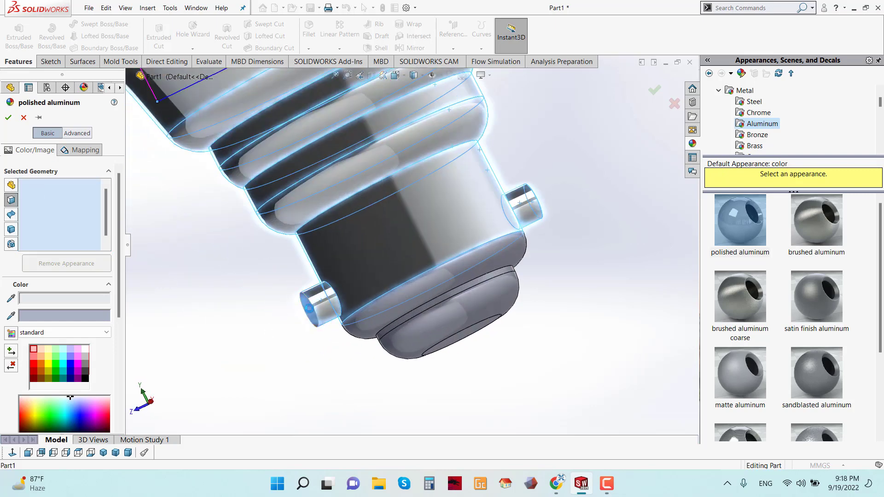
pyautogui.scroll(-3, 410, 321)
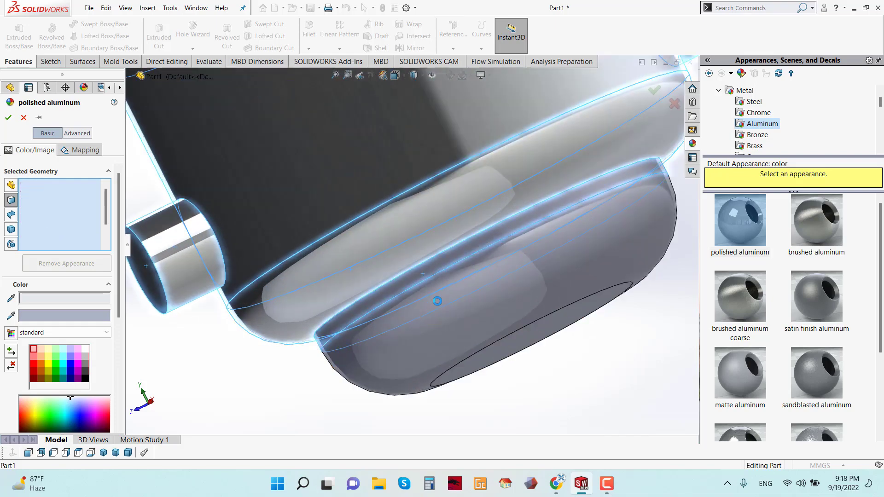
pyautogui.scroll(2, 438, 305)
pyautogui.moveTo(438, 305); pyautogui.dragTo(569, 346, button='middle')
pyautogui.scroll(3, 570, 346)
pyautogui.moveTo(519, 298); pyautogui.dragTo(519, 264, button='middle')
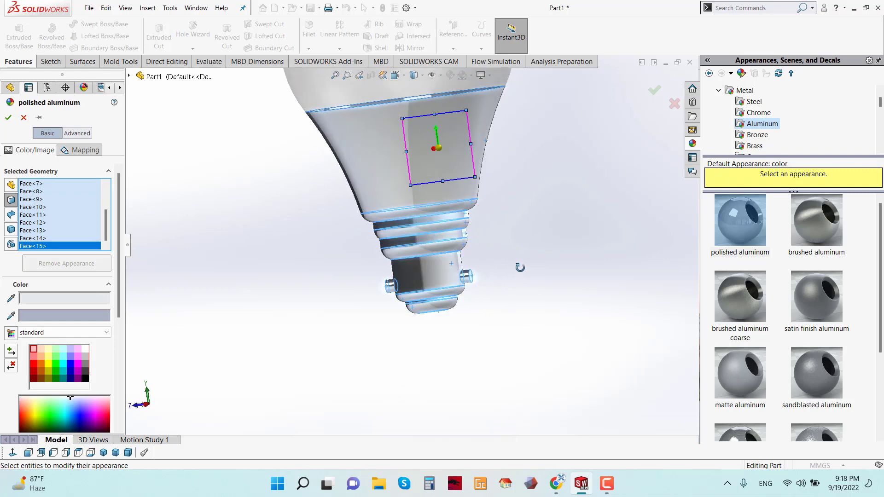
pyautogui.click(8, 118)
# - Place the DS SolidWorks Let's Go Design decal from the logos collection on the tapered body face
pyautogui.scroll(4, 459, 108)
pyautogui.scroll(-2, 460, 108)
pyautogui.moveTo(460, 108); pyautogui.dragTo(493, 304, button='middle')
pyautogui.click(720, 89)
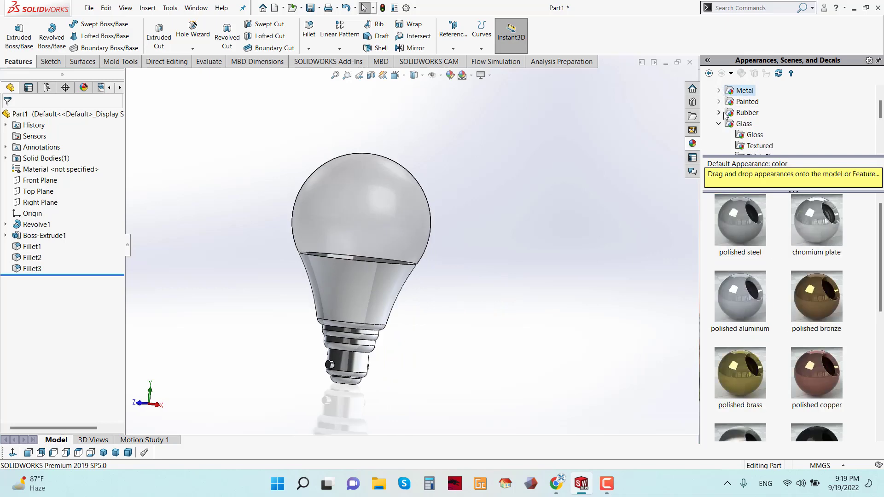
pyautogui.scroll(-2, 719, 136)
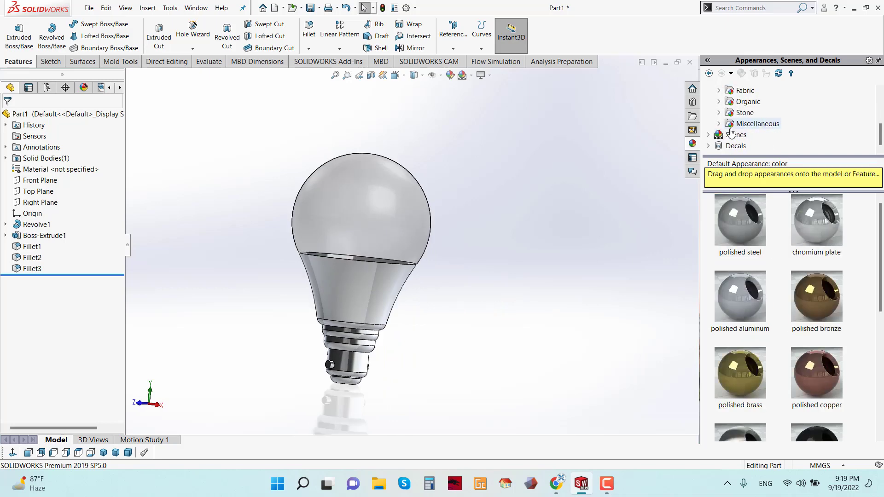
pyautogui.doubleClick(736, 146)
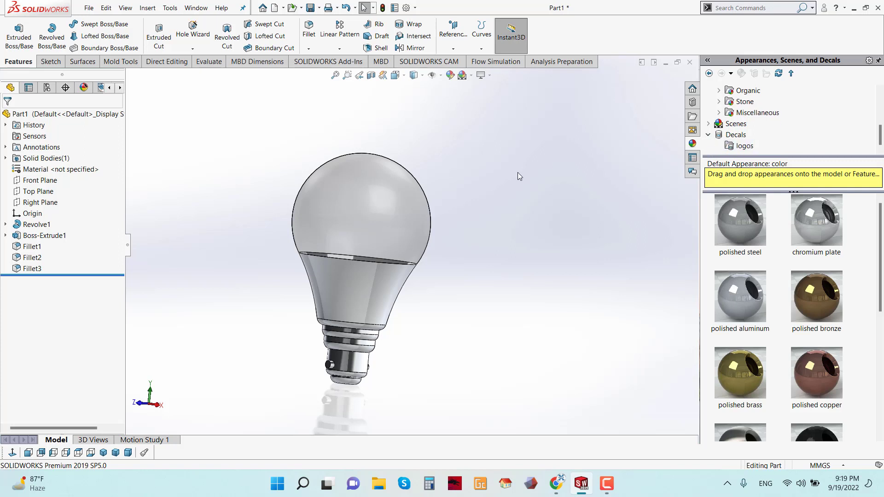
pyautogui.click(743, 145)
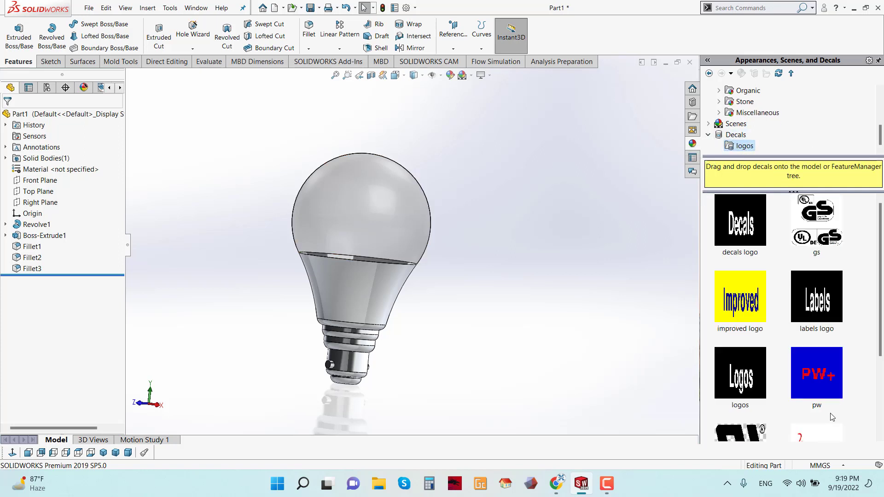
pyautogui.scroll(-3, 824, 389)
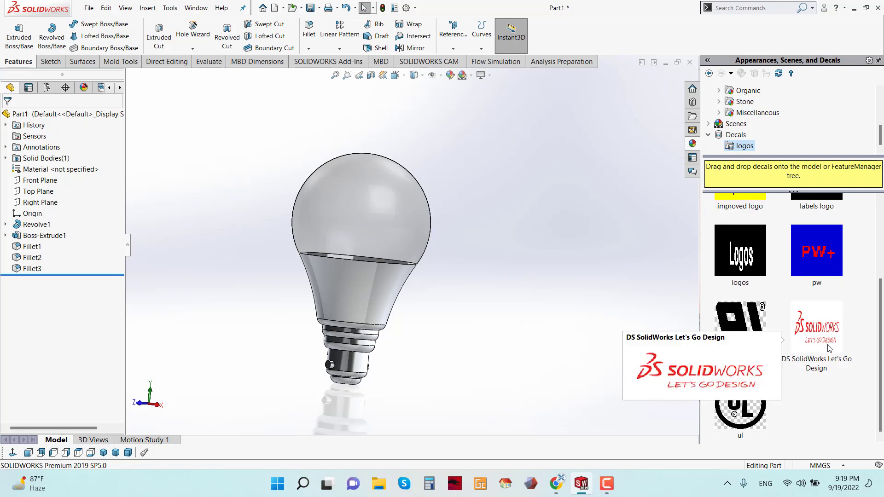
pyautogui.click(824, 351)
pyautogui.moveTo(588, 339); pyautogui.dragTo(346, 290)
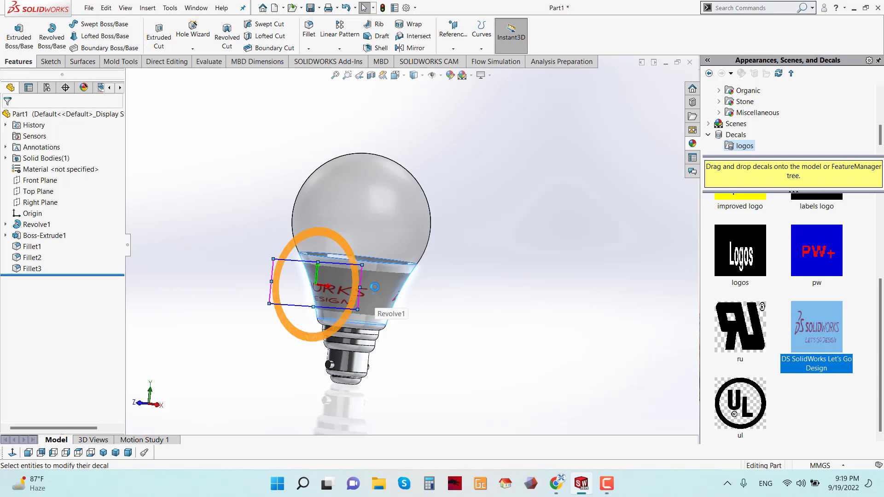
# - Replace the decal image with SUPER-STAR-LIGHTING-01 from the Downloads folder and apply the decal to the tapered body face
pyautogui.click(43, 279)
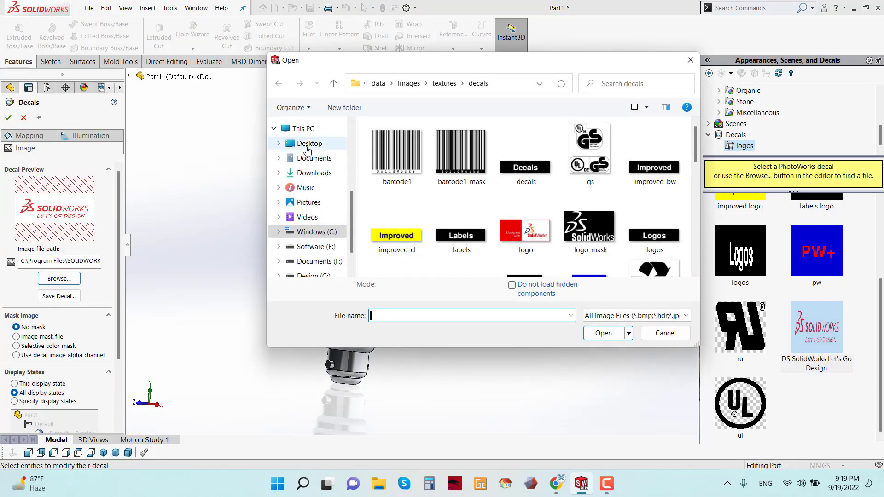
pyautogui.click(315, 173)
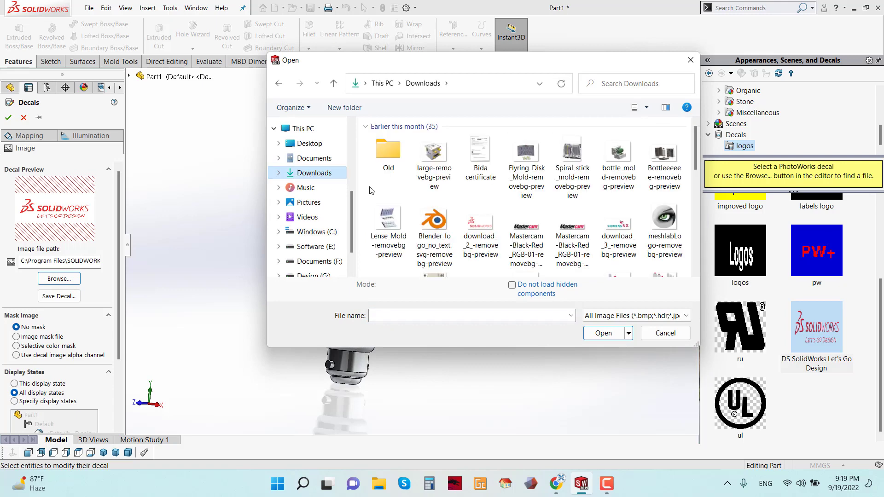
pyautogui.scroll(-5, 592, 234)
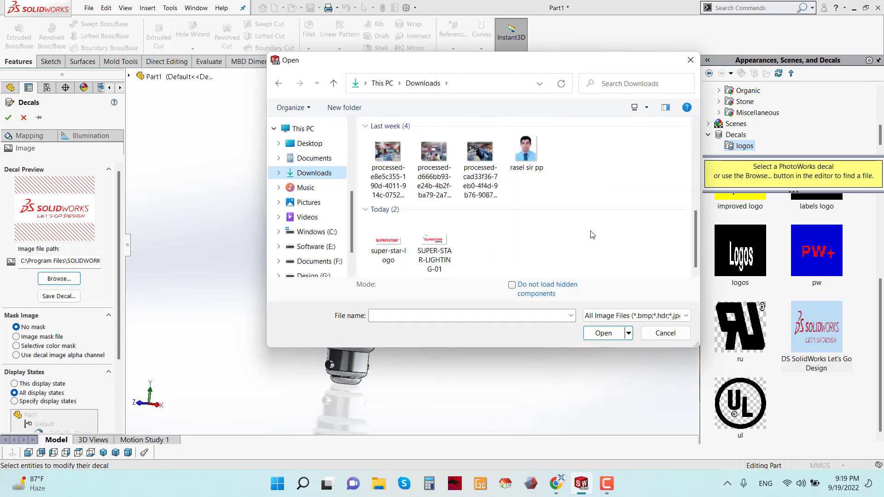
pyautogui.scroll(3, 453, 262)
pyautogui.scroll(-3, 448, 258)
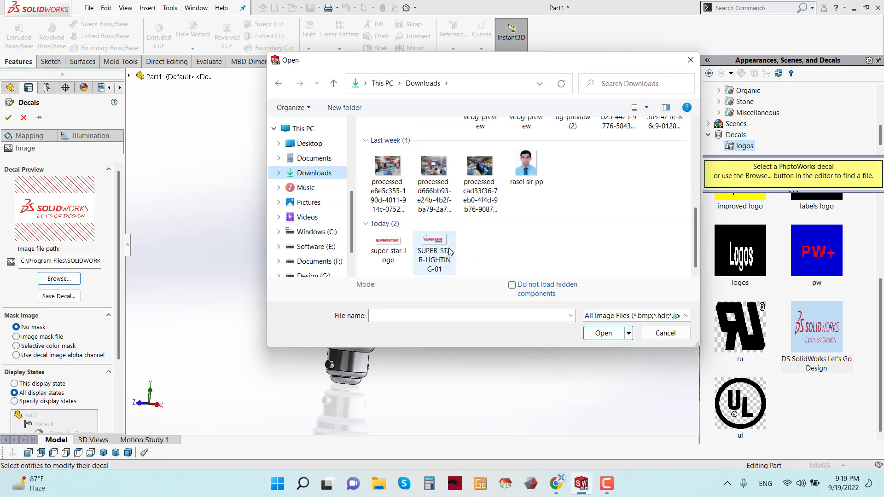
pyautogui.click(455, 251)
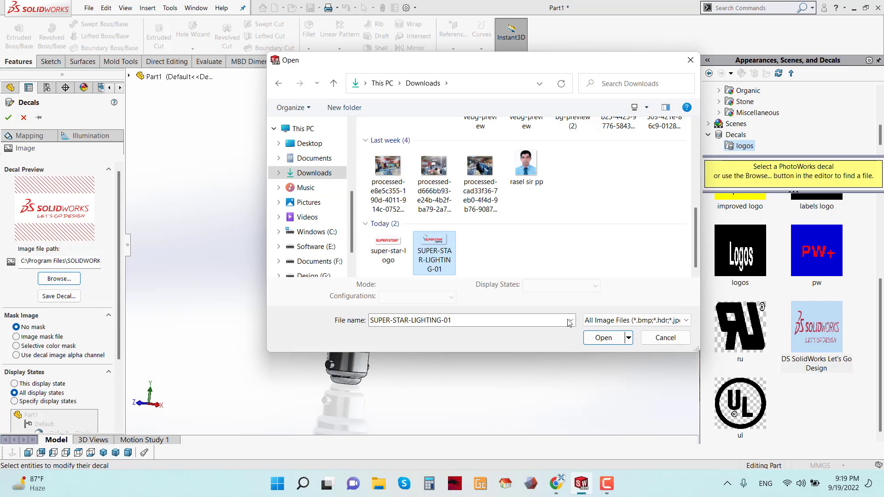
pyautogui.click(603, 338)
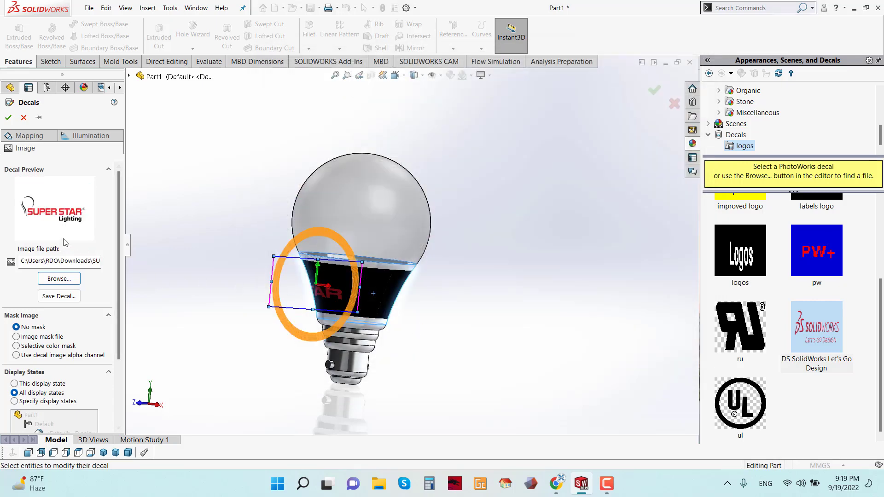
pyautogui.click(9, 118)
# - Turn the bulb upright with the decal lettering facing forward and bring up the PhotoView 360 rendering commands
pyautogui.moveTo(405, 250); pyautogui.dragTo(426, 286, button='middle')
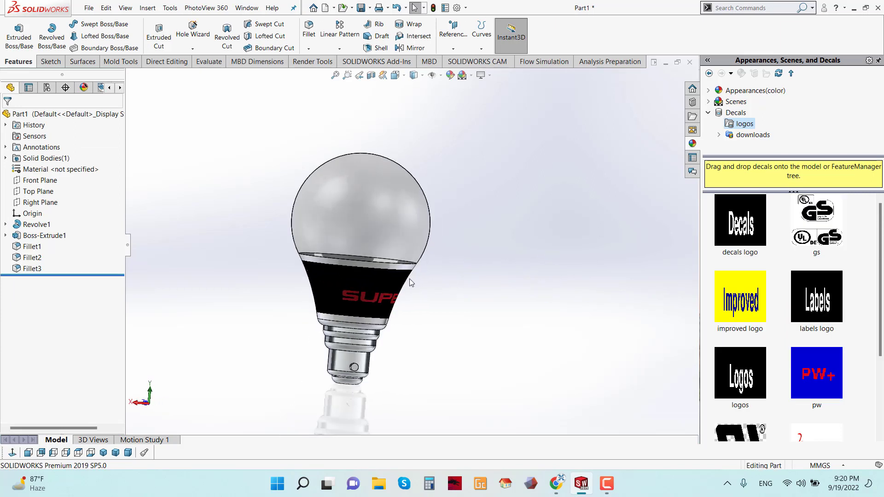
pyautogui.scroll(-1, 404, 278)
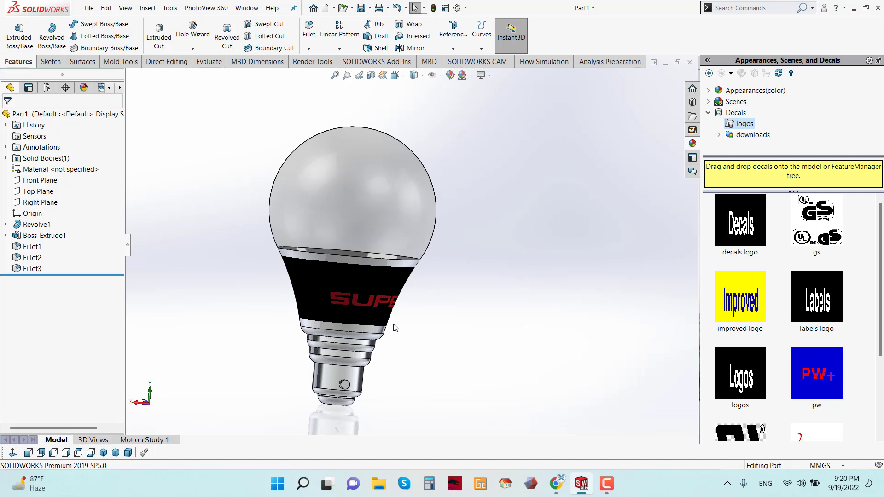
pyautogui.moveTo(414, 316); pyautogui.dragTo(476, 316, button='middle')
pyautogui.moveTo(426, 304); pyautogui.dragTo(276, 272, button='middle')
pyautogui.moveTo(446, 292); pyautogui.dragTo(418, 276, button='middle')
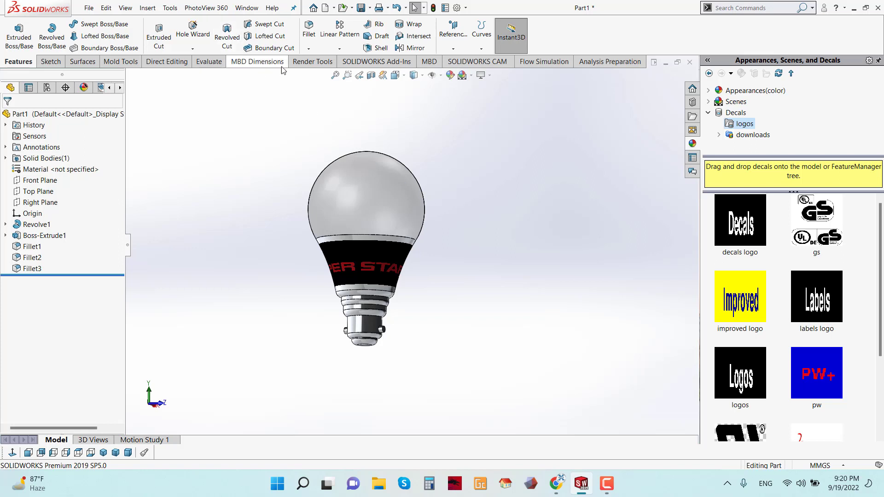
pyautogui.click(208, 11)
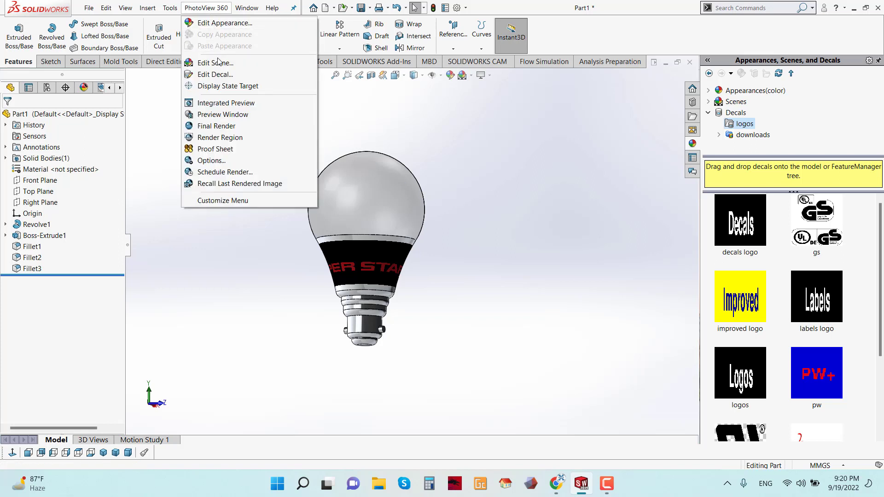